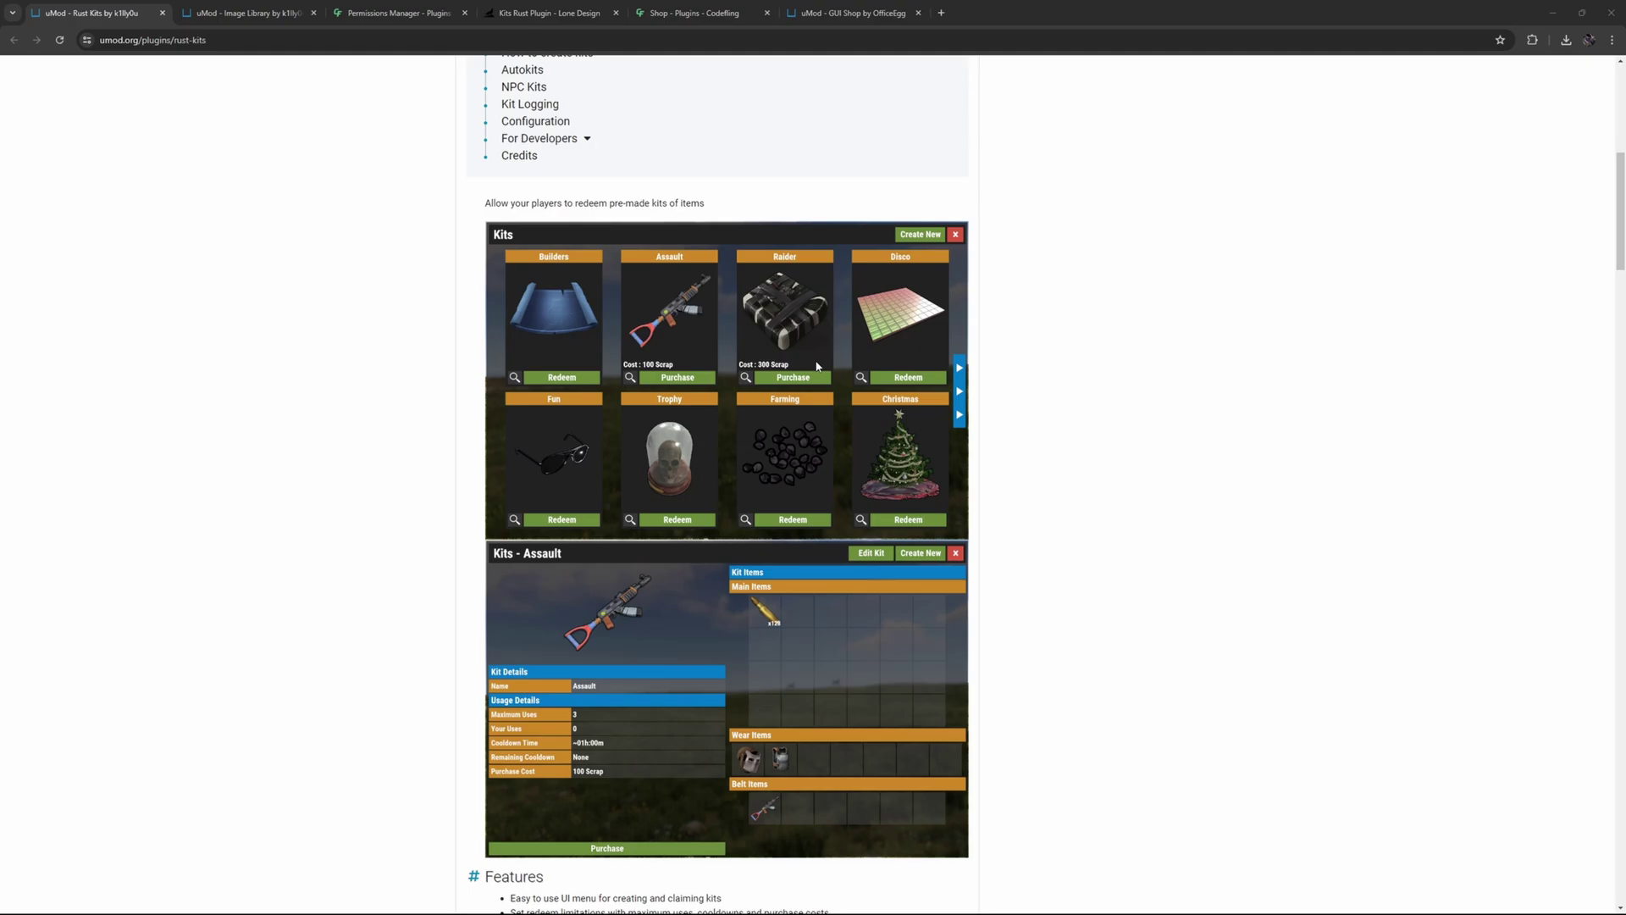
- Scroll to the top of the uMod Rust Kits page and open the Marketplace menu
scroll(817, 366, up, 8)
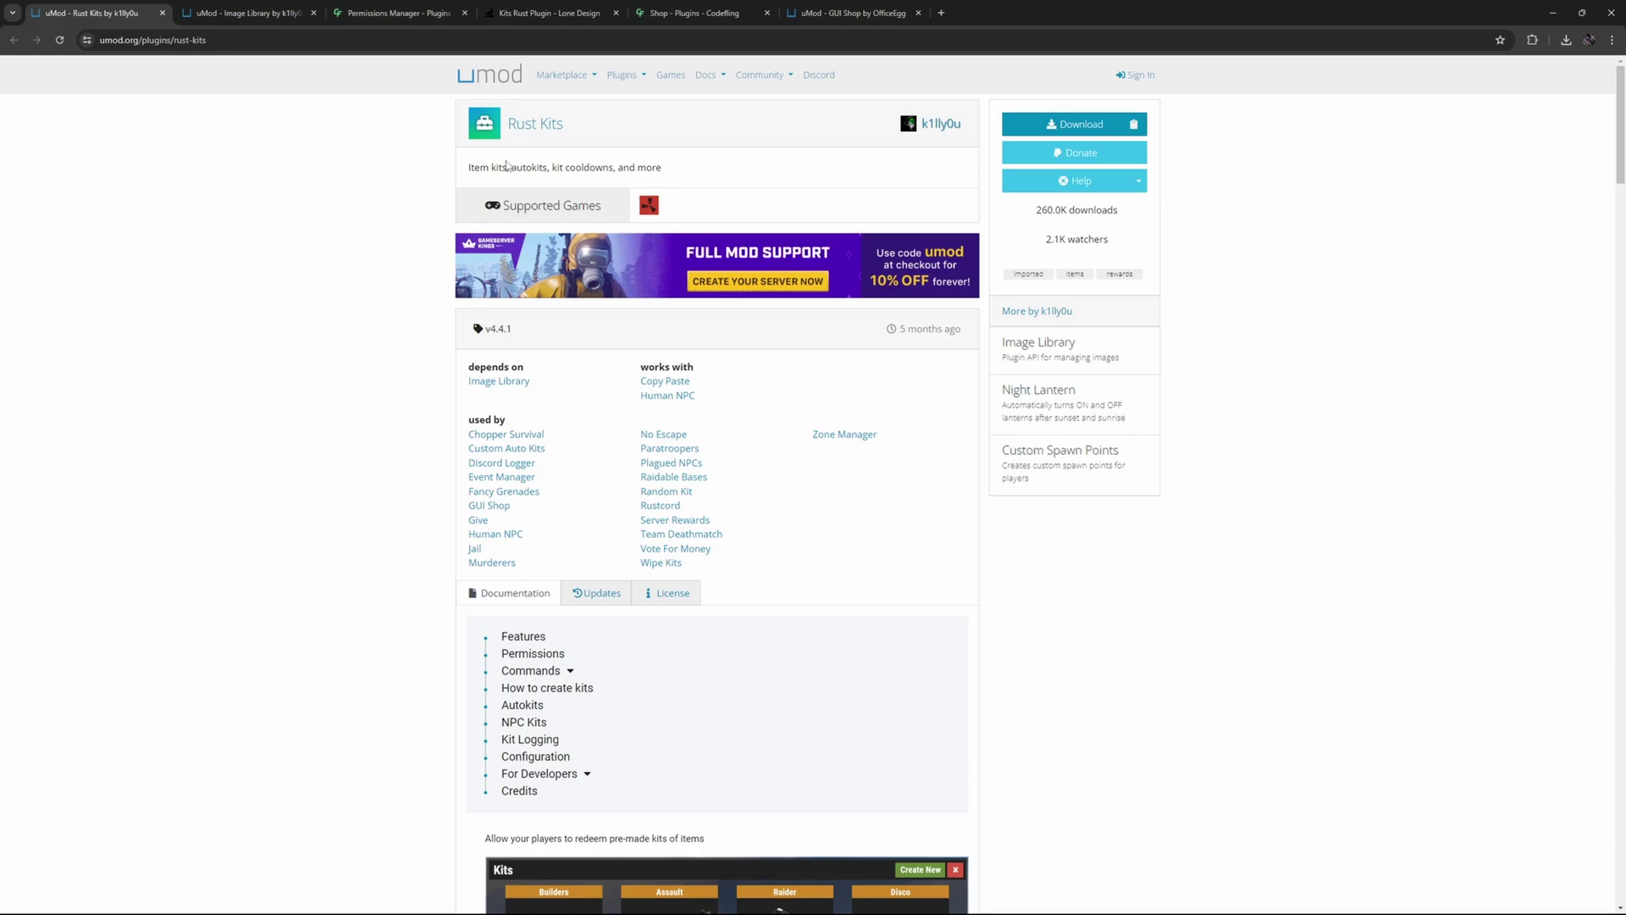
click(561, 74)
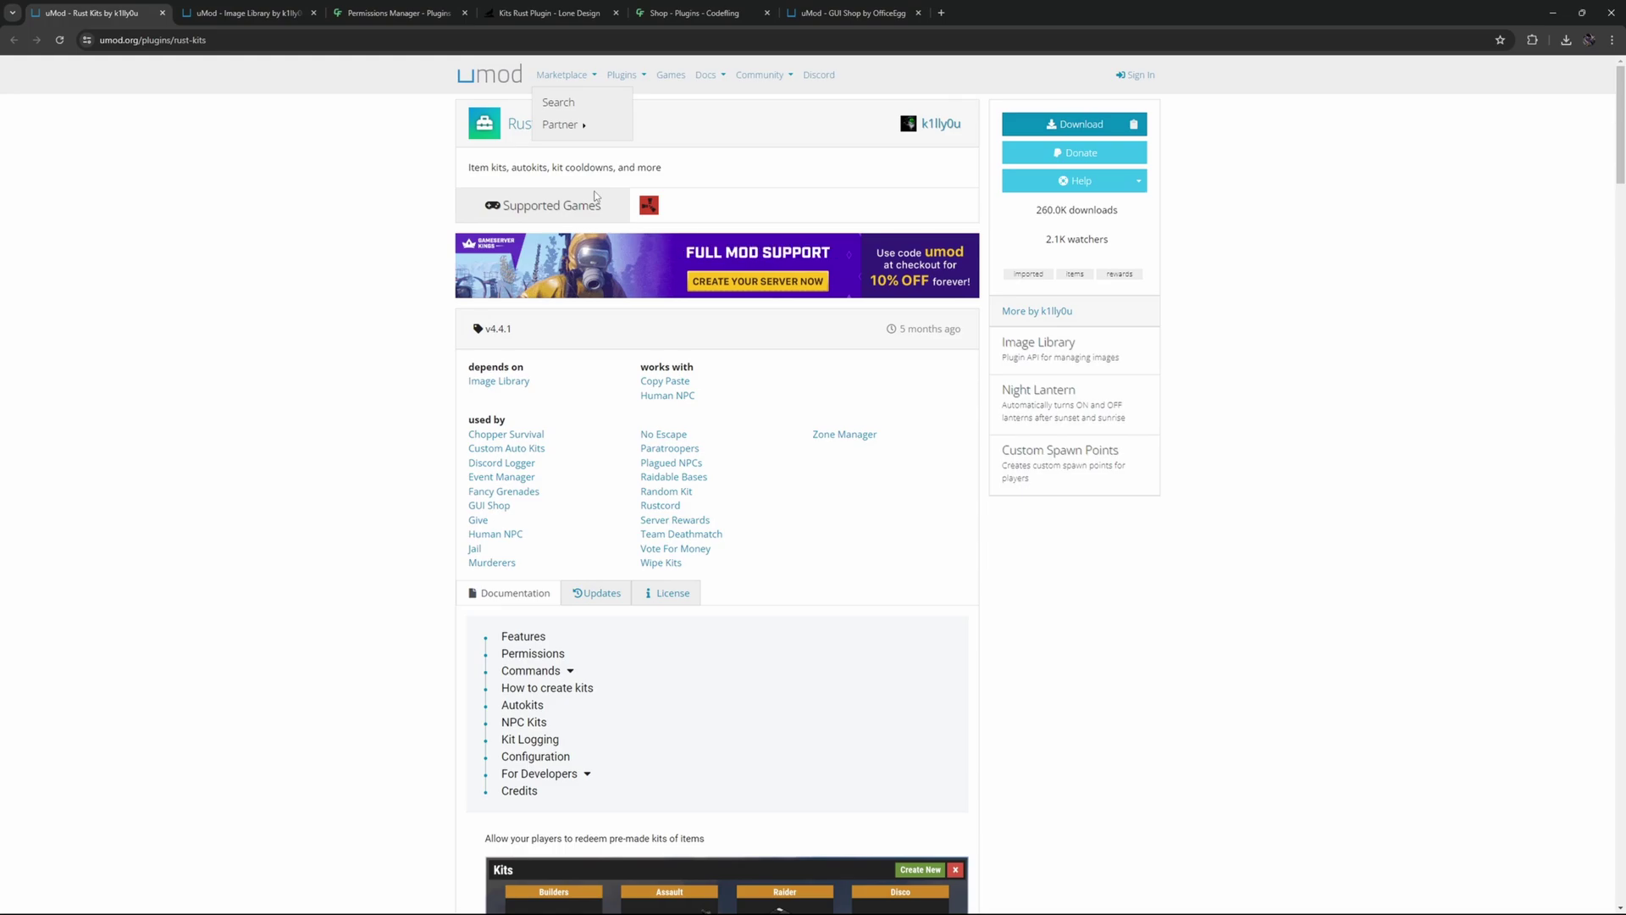
- Switch to the Permissions Manager plugin page and view the server's permissions and players
key(ctrl+3)
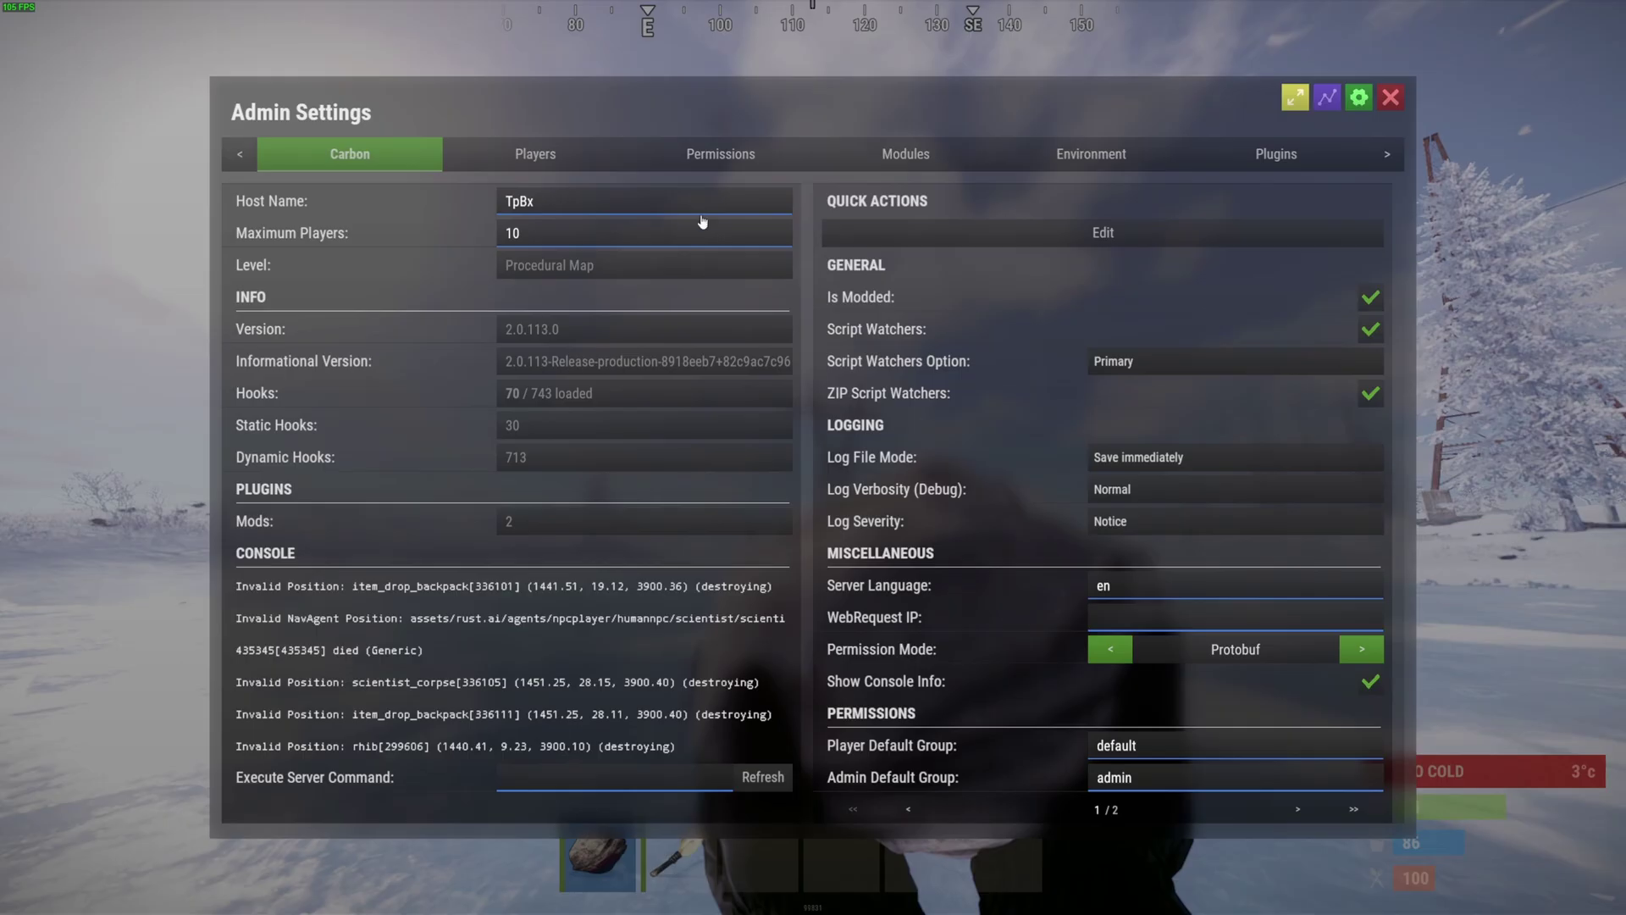
click(735, 155)
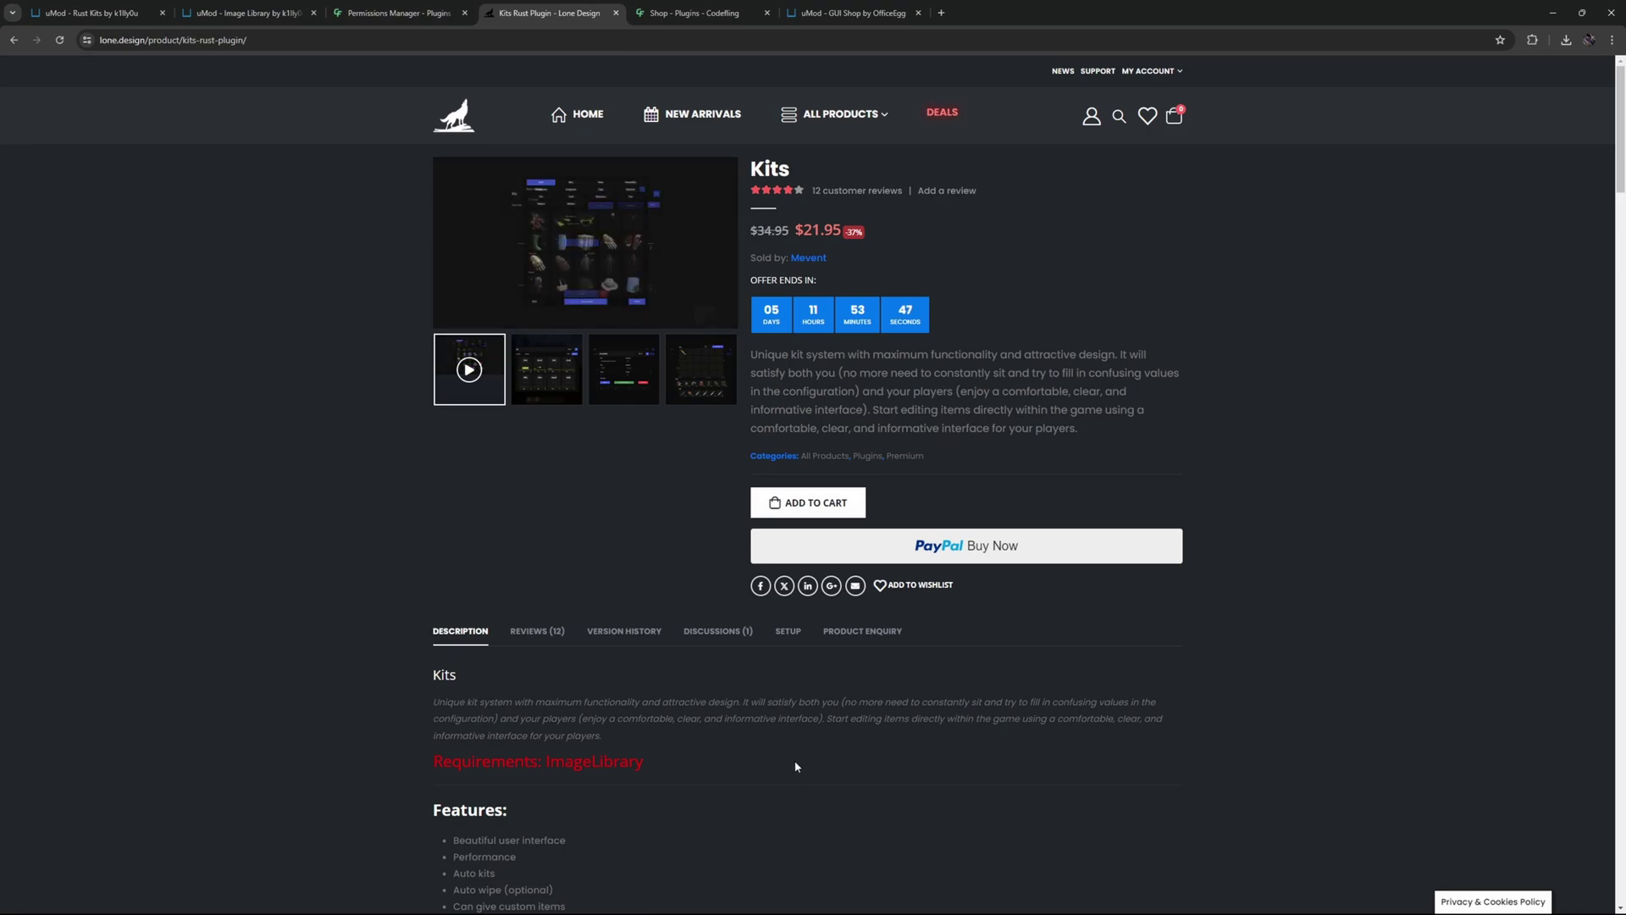
- Review Codefling's Shop plugin and its full Works With list, then return to Rust Kits
click(703, 12)
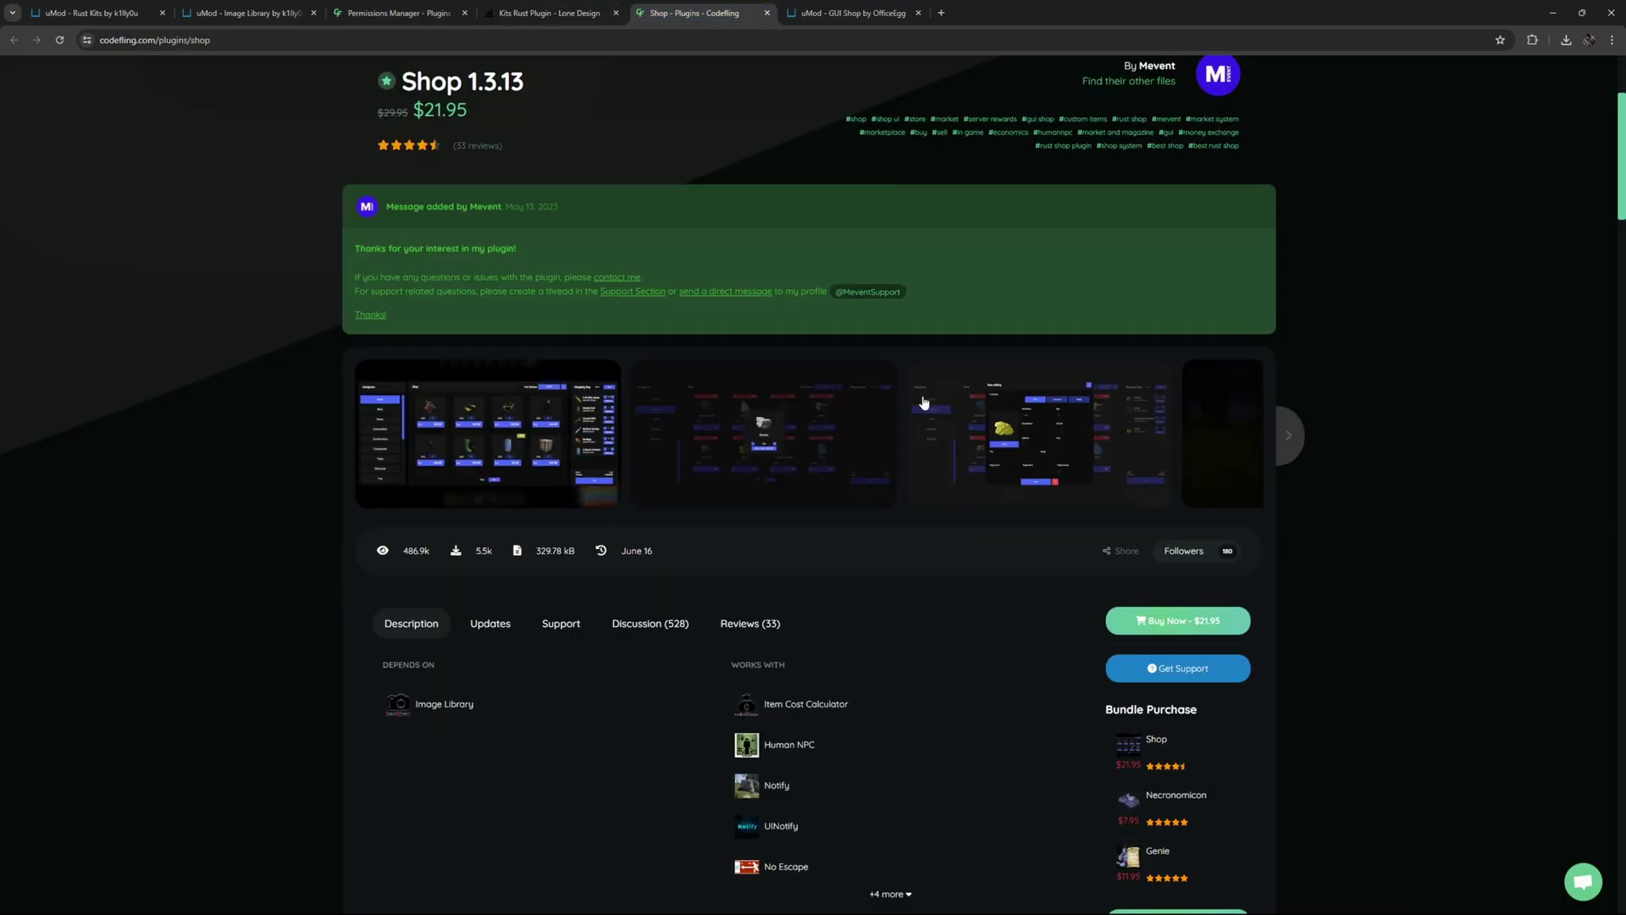
scroll(950, 611, down, 2)
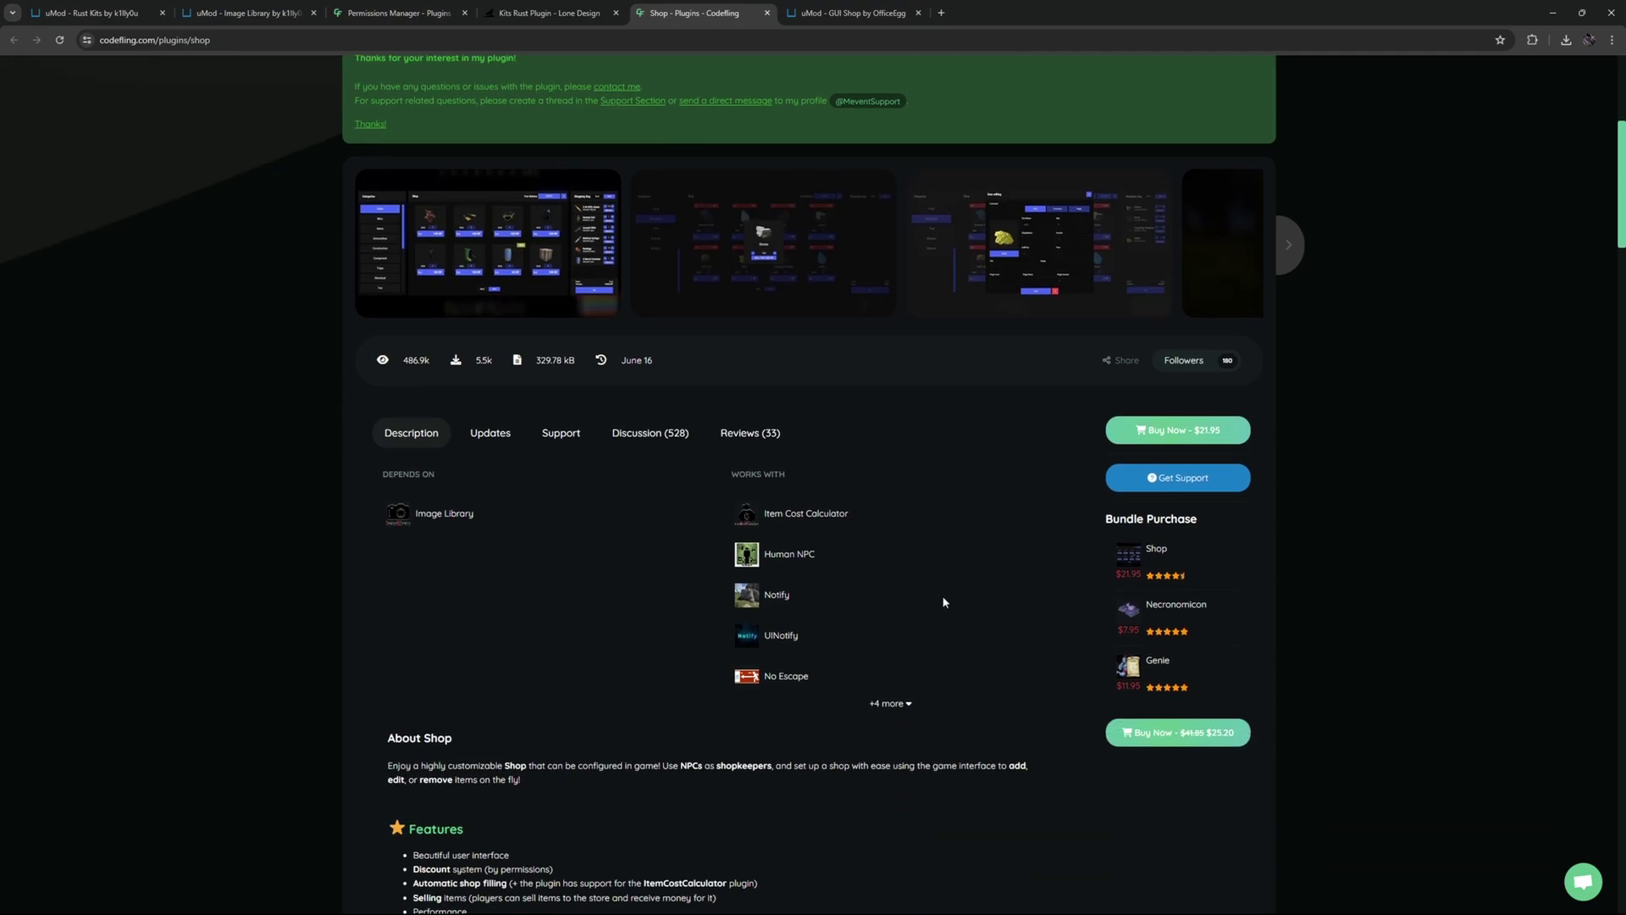
click(889, 703)
scroll(889, 703, down, 2)
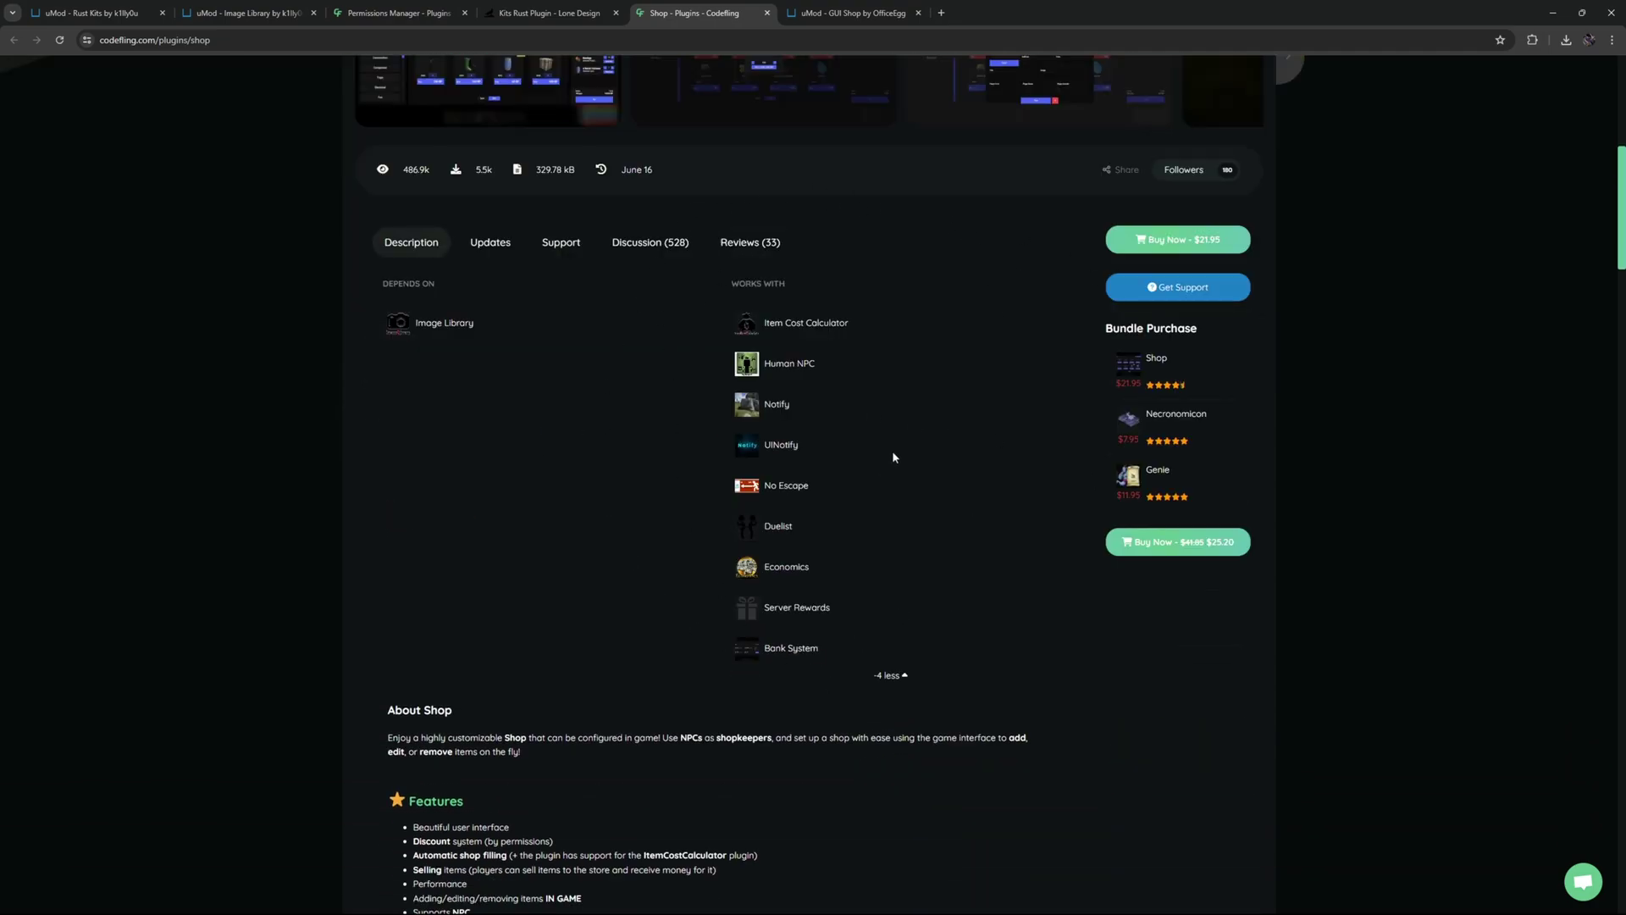
click(91, 12)
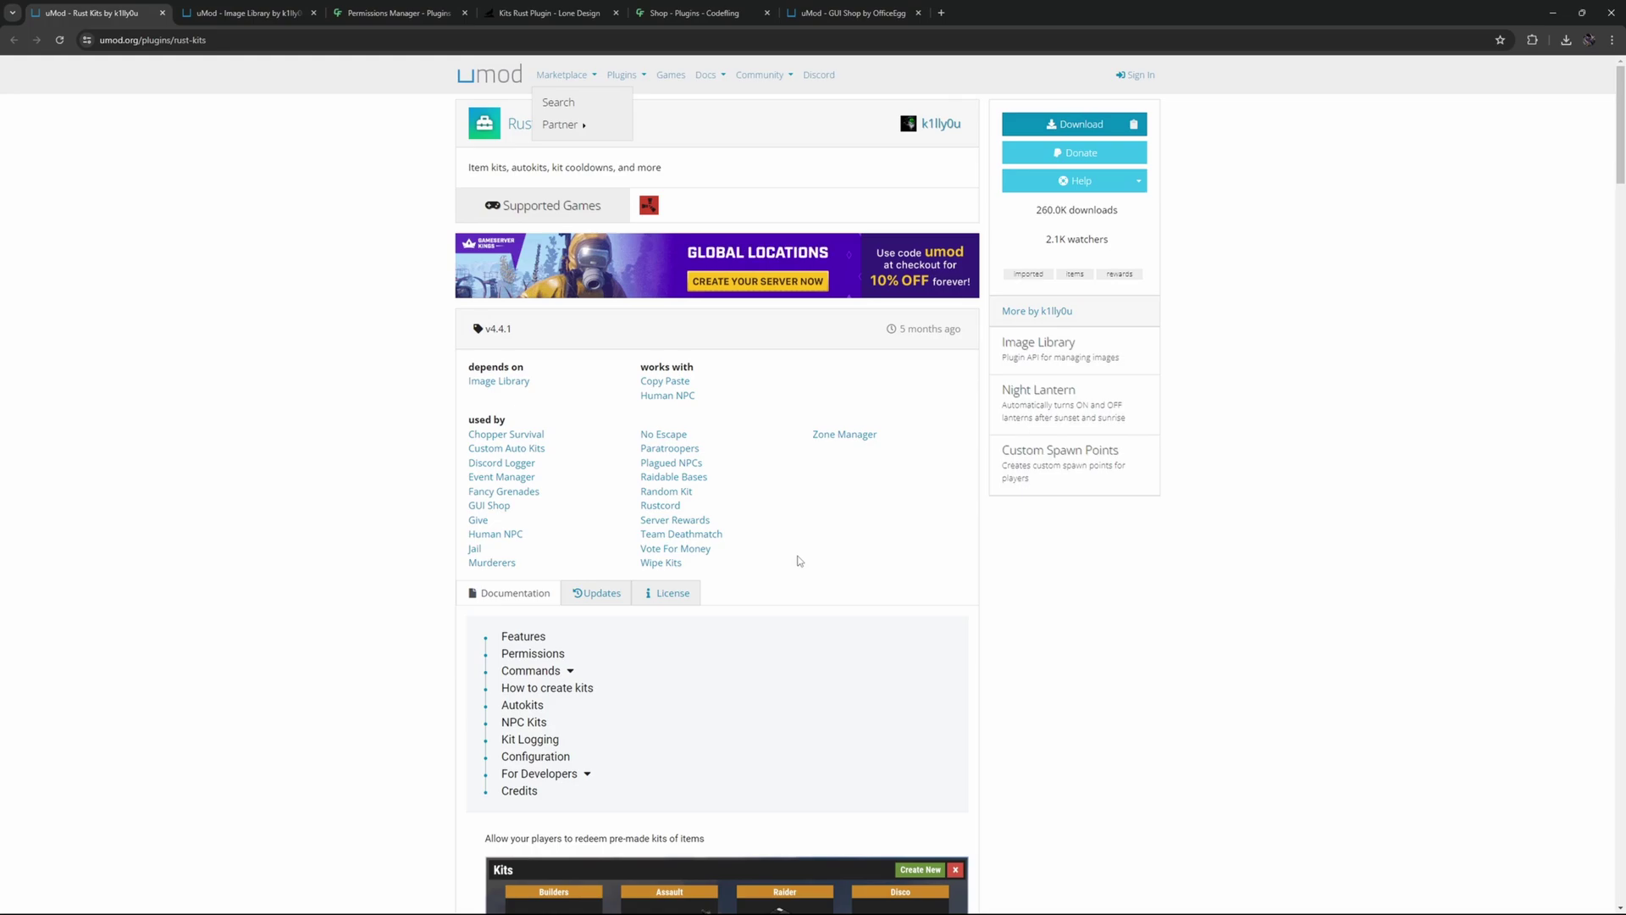
- Compare the GUI Shop page, go back to Rust Kits, then show the server's plugins folder
key(ctrl+shift+Tab)
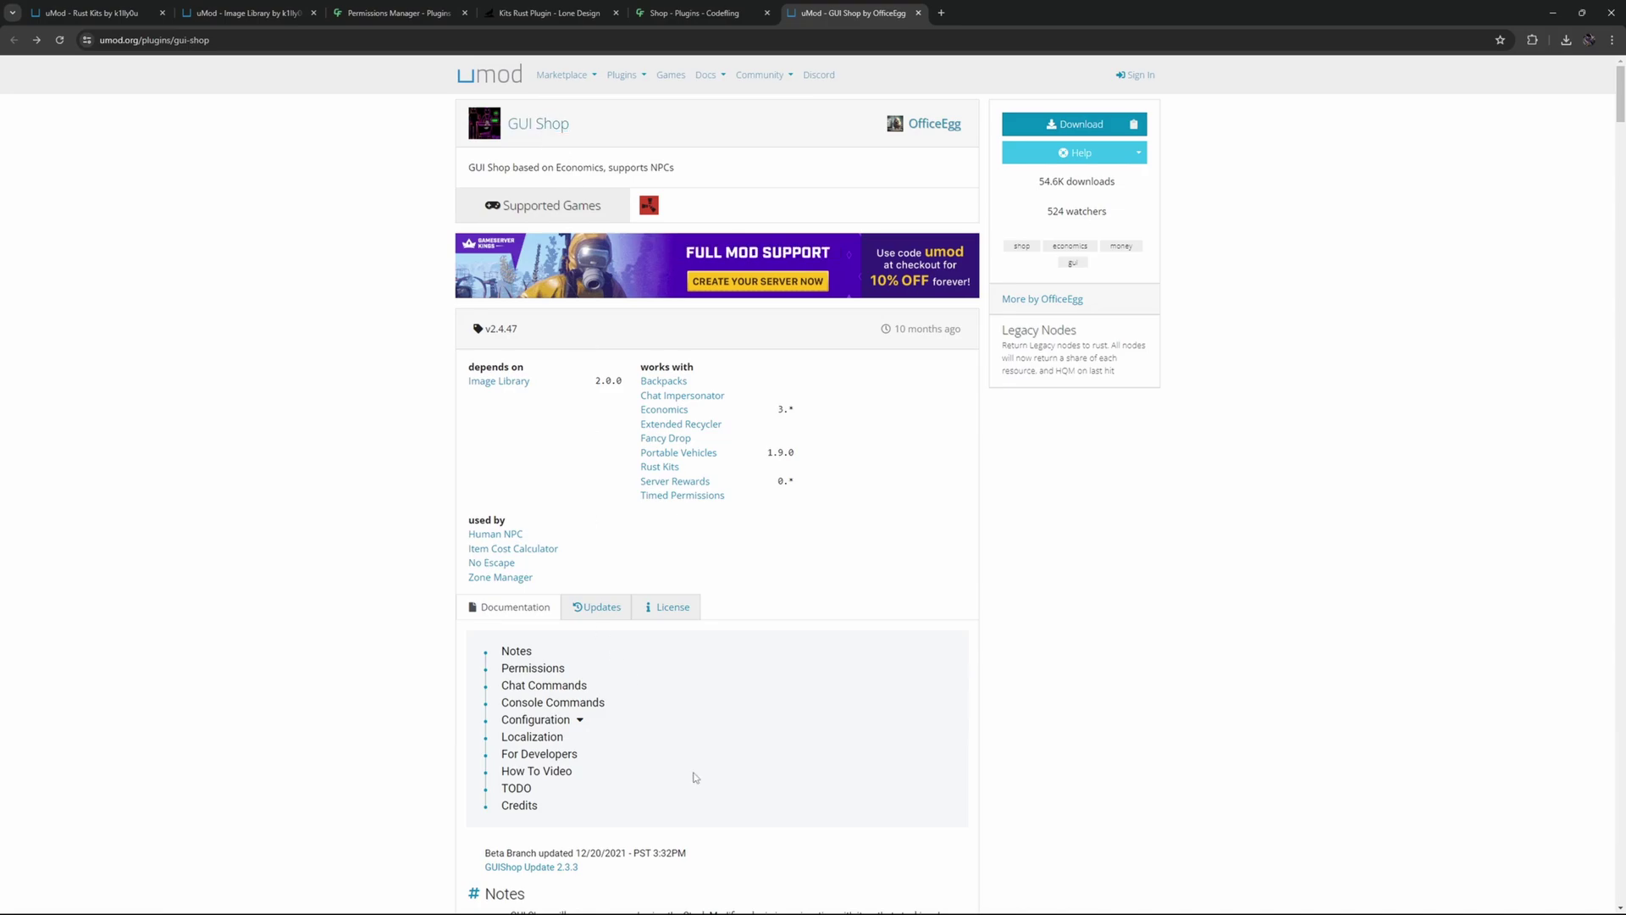
key(ctrl+Tab)
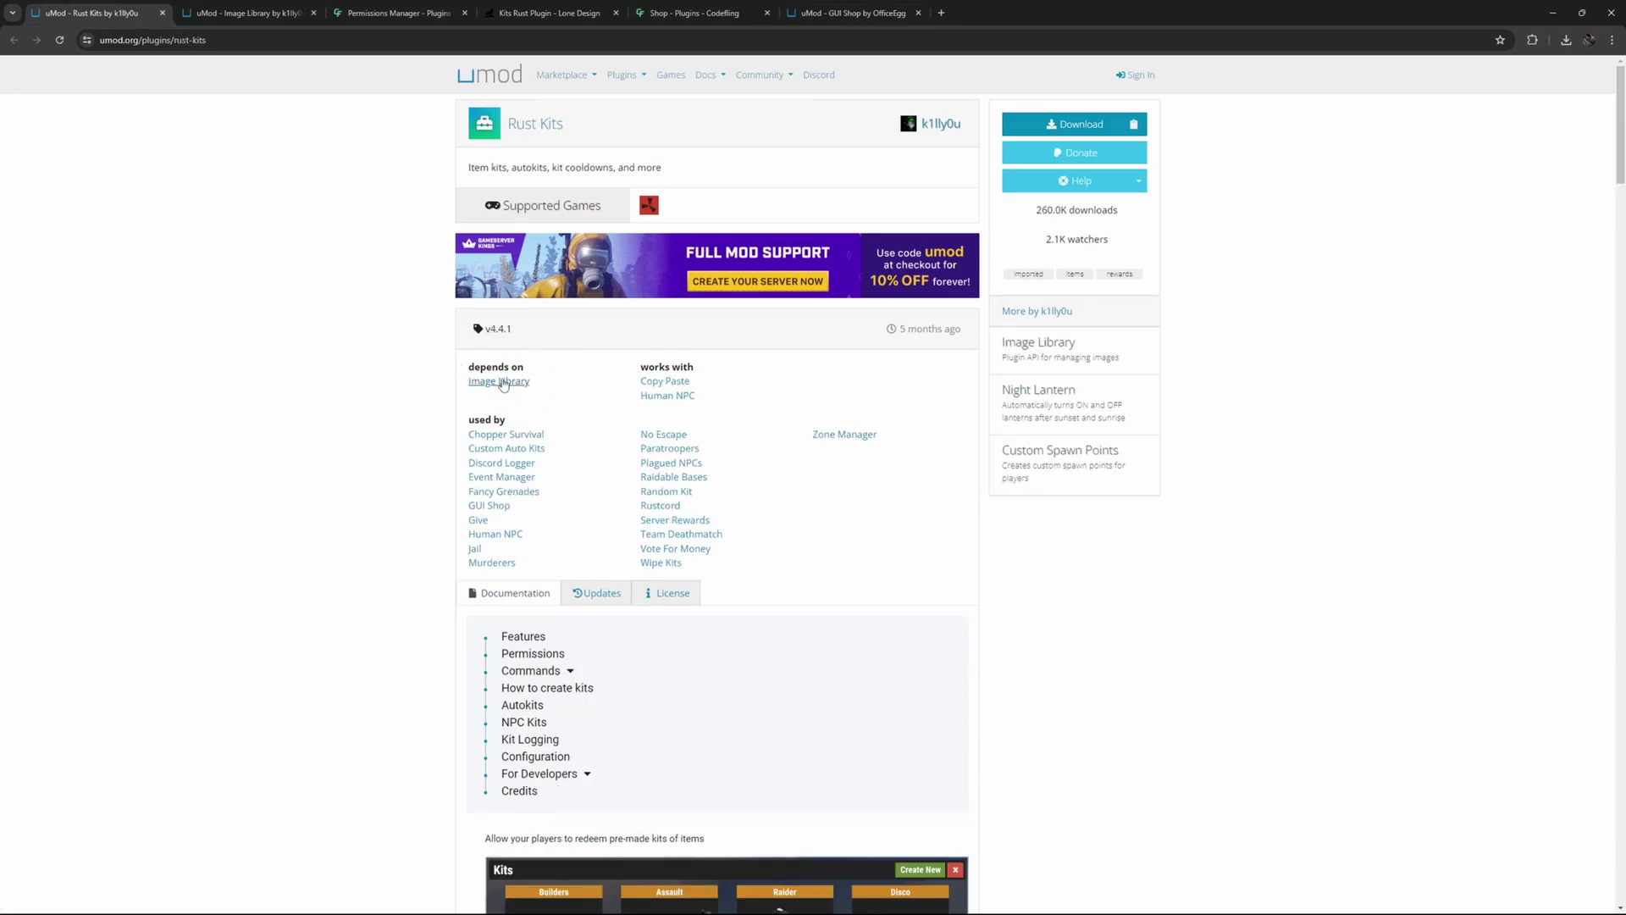
key(alt+Tab)
click(495, 557)
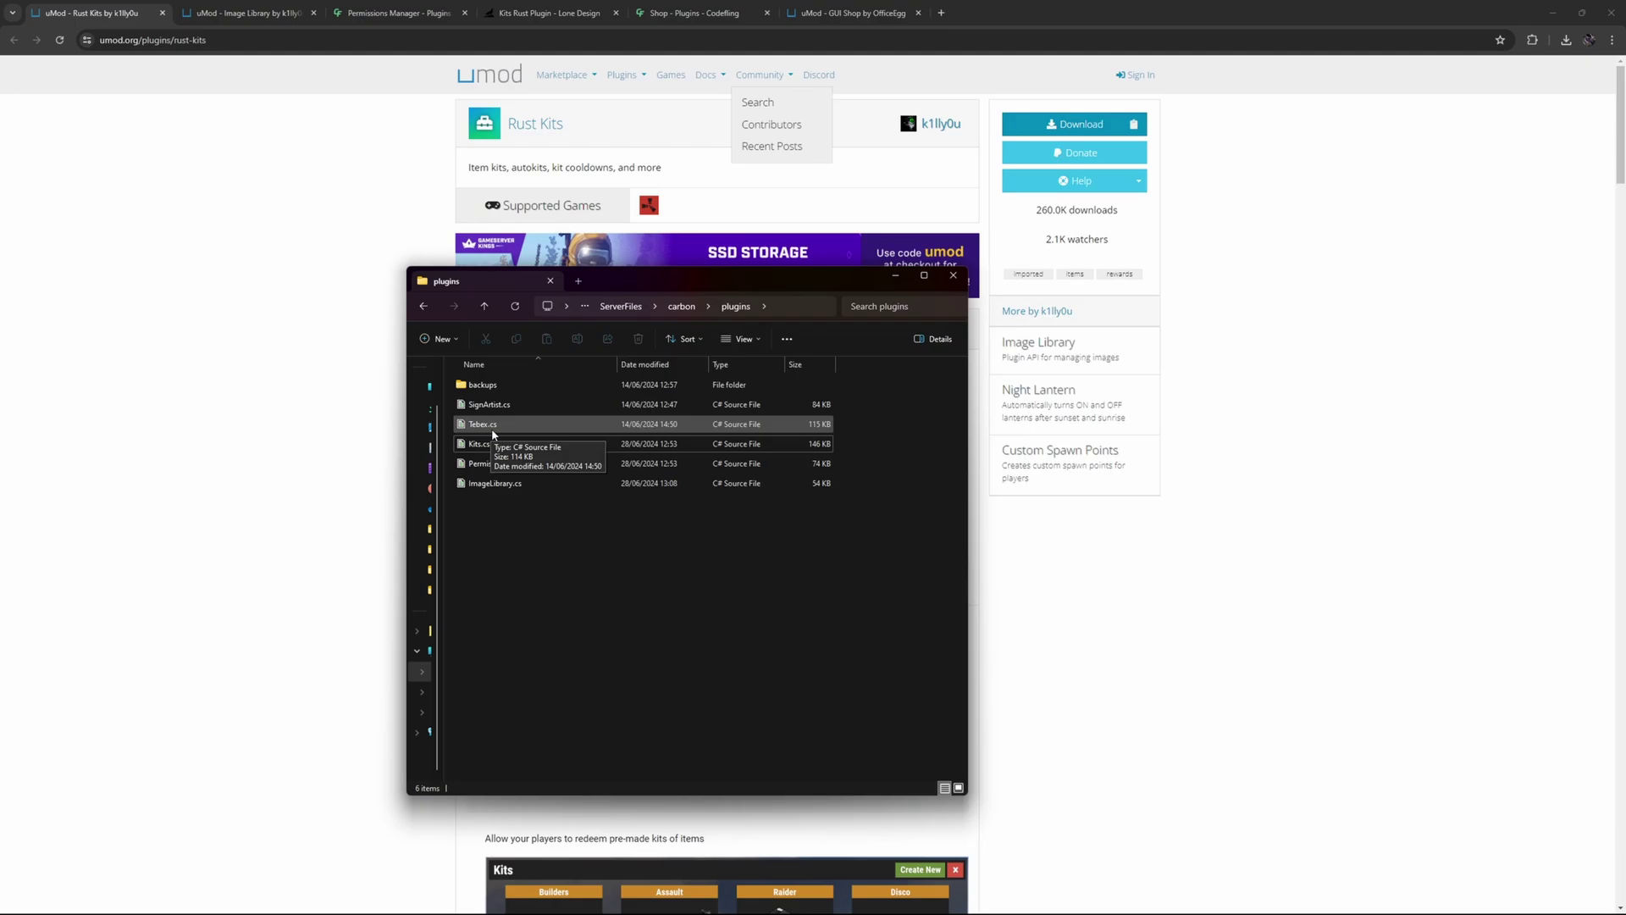
- Select SignArtist.cs among Kits.cs, ImageLibrary.cs and Tebex.cs in the carbon plugins folder
click(565, 404)
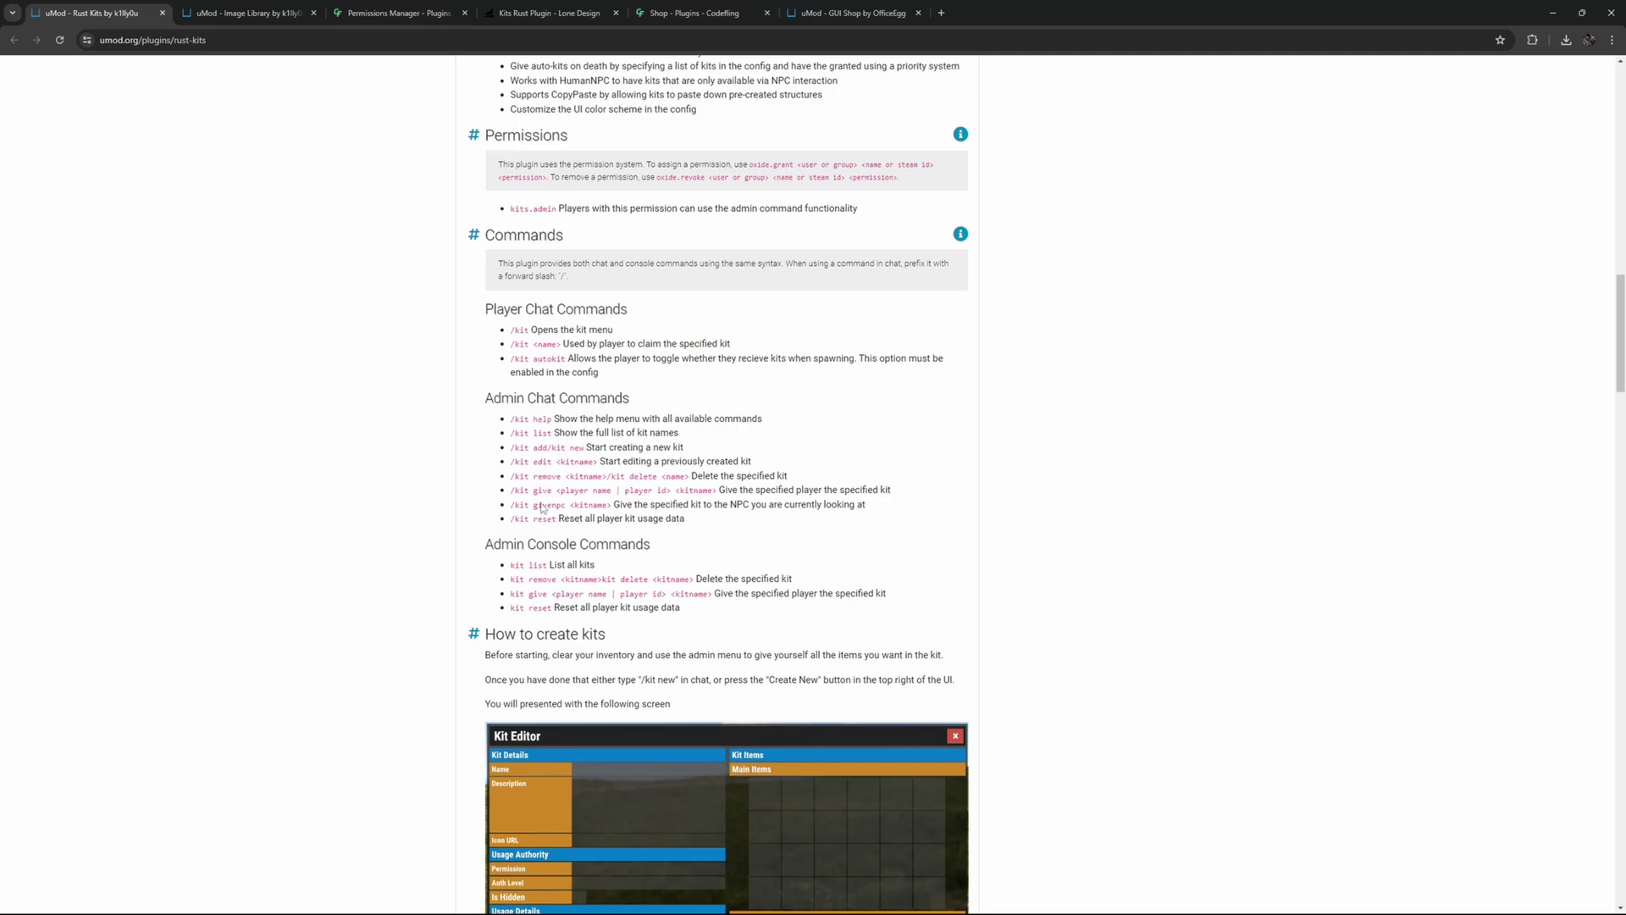
- Scroll the Rust Kits documentation down to the Commands and How to create kits sections
scroll(849, 599, down, 7)
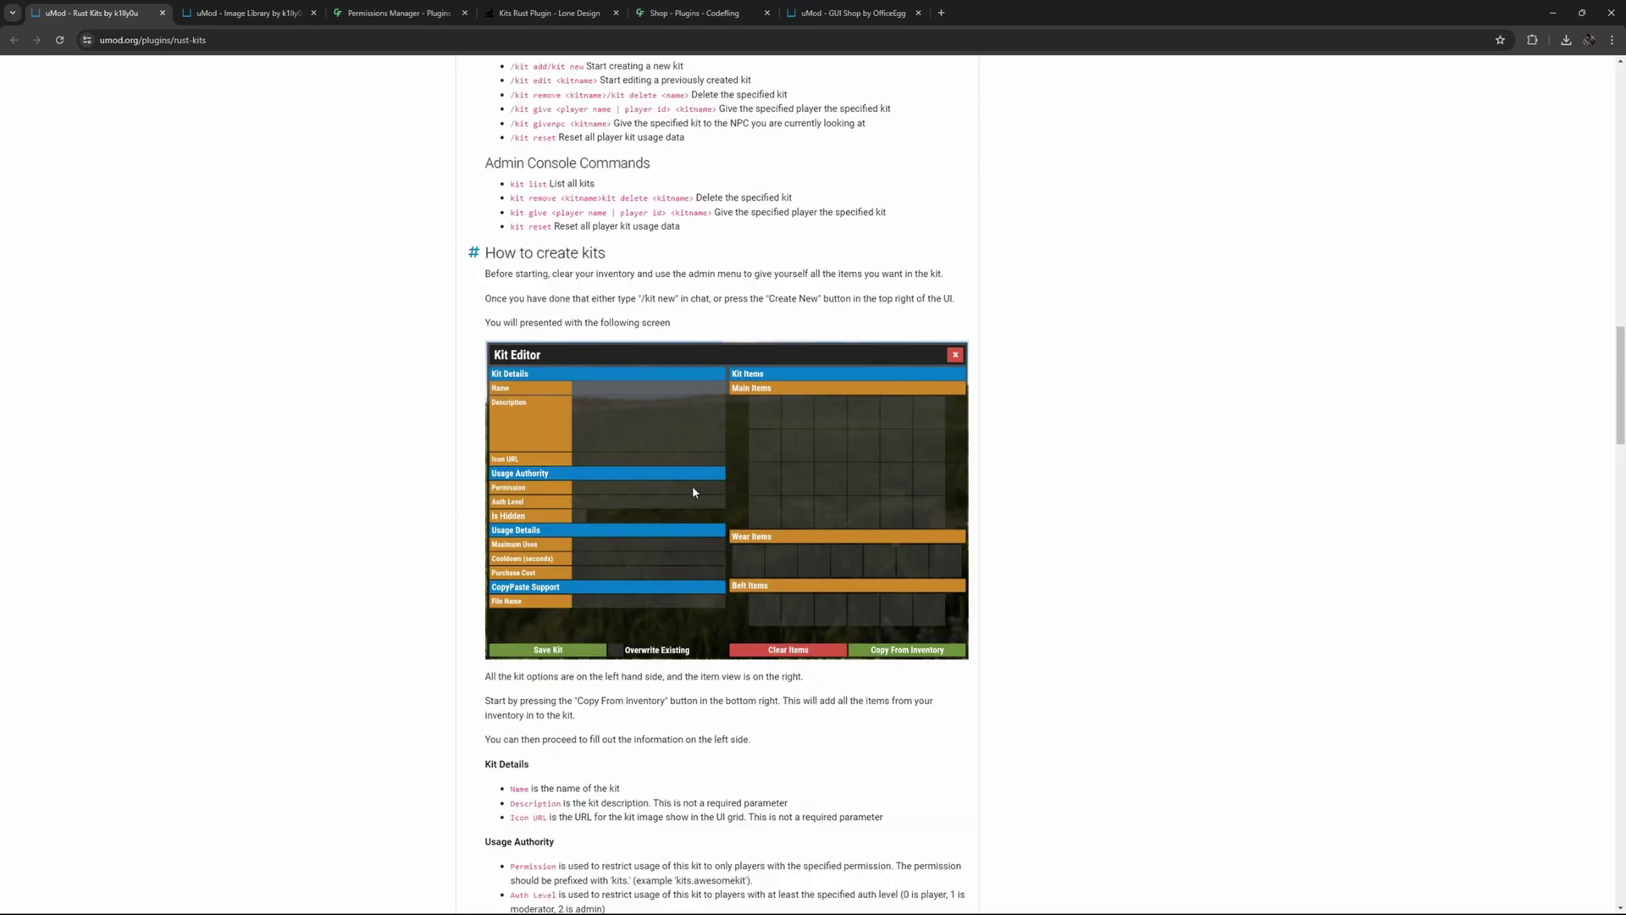
scroll(599, 498, down, 4)
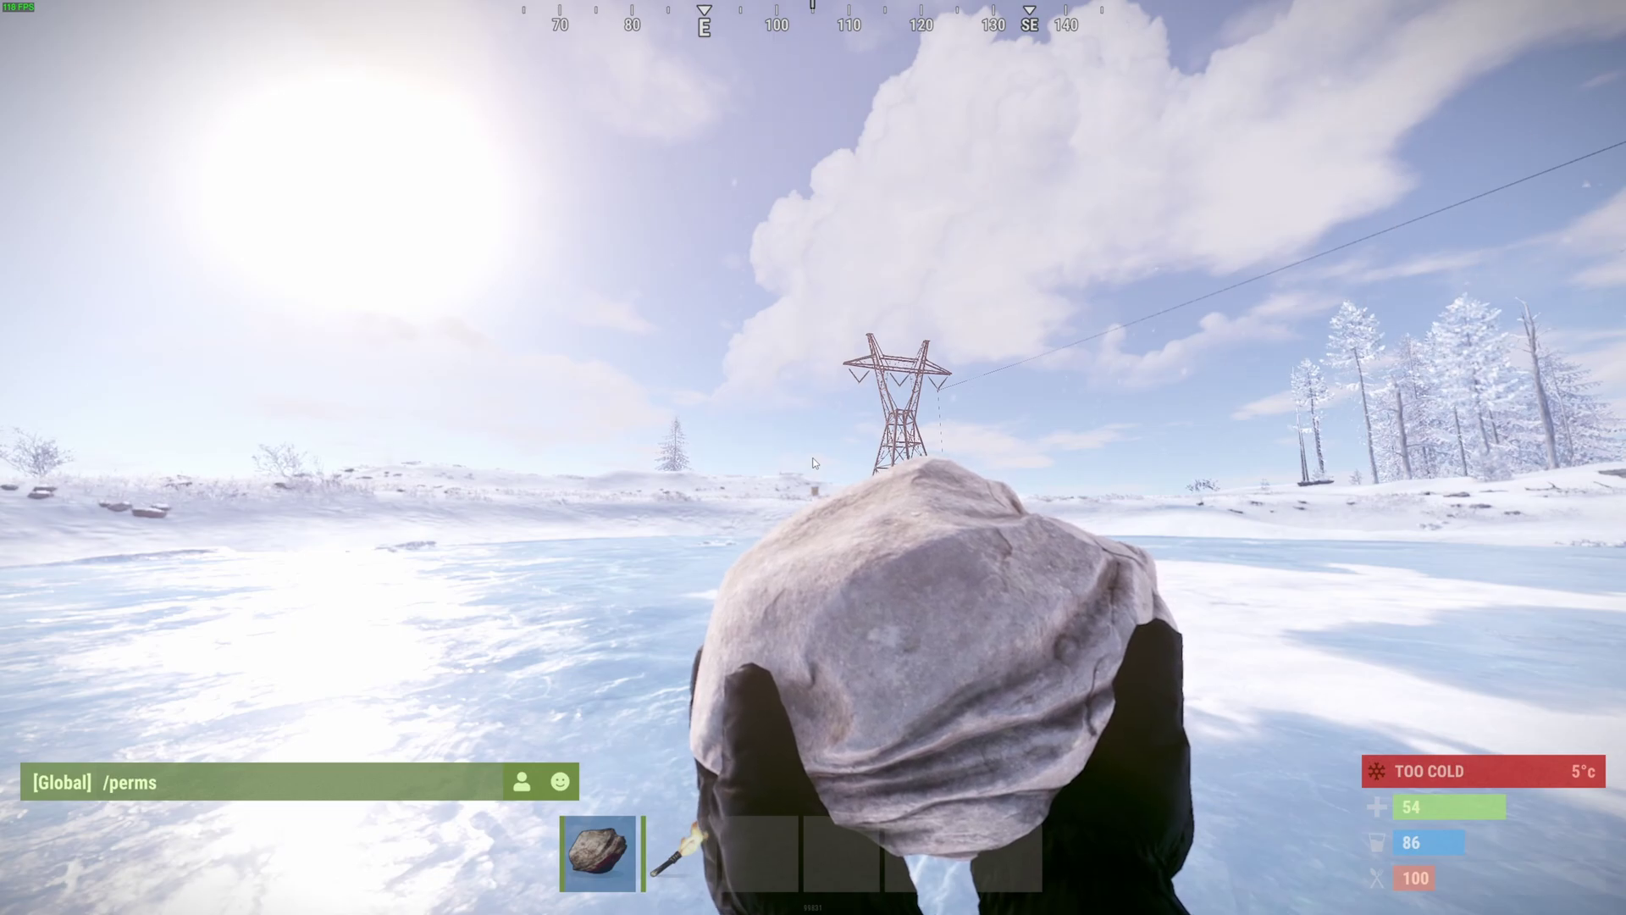
- Open Permissions Manager V2 with /perms, then type an ownerid command with a Steam ID in the console
key(Return)
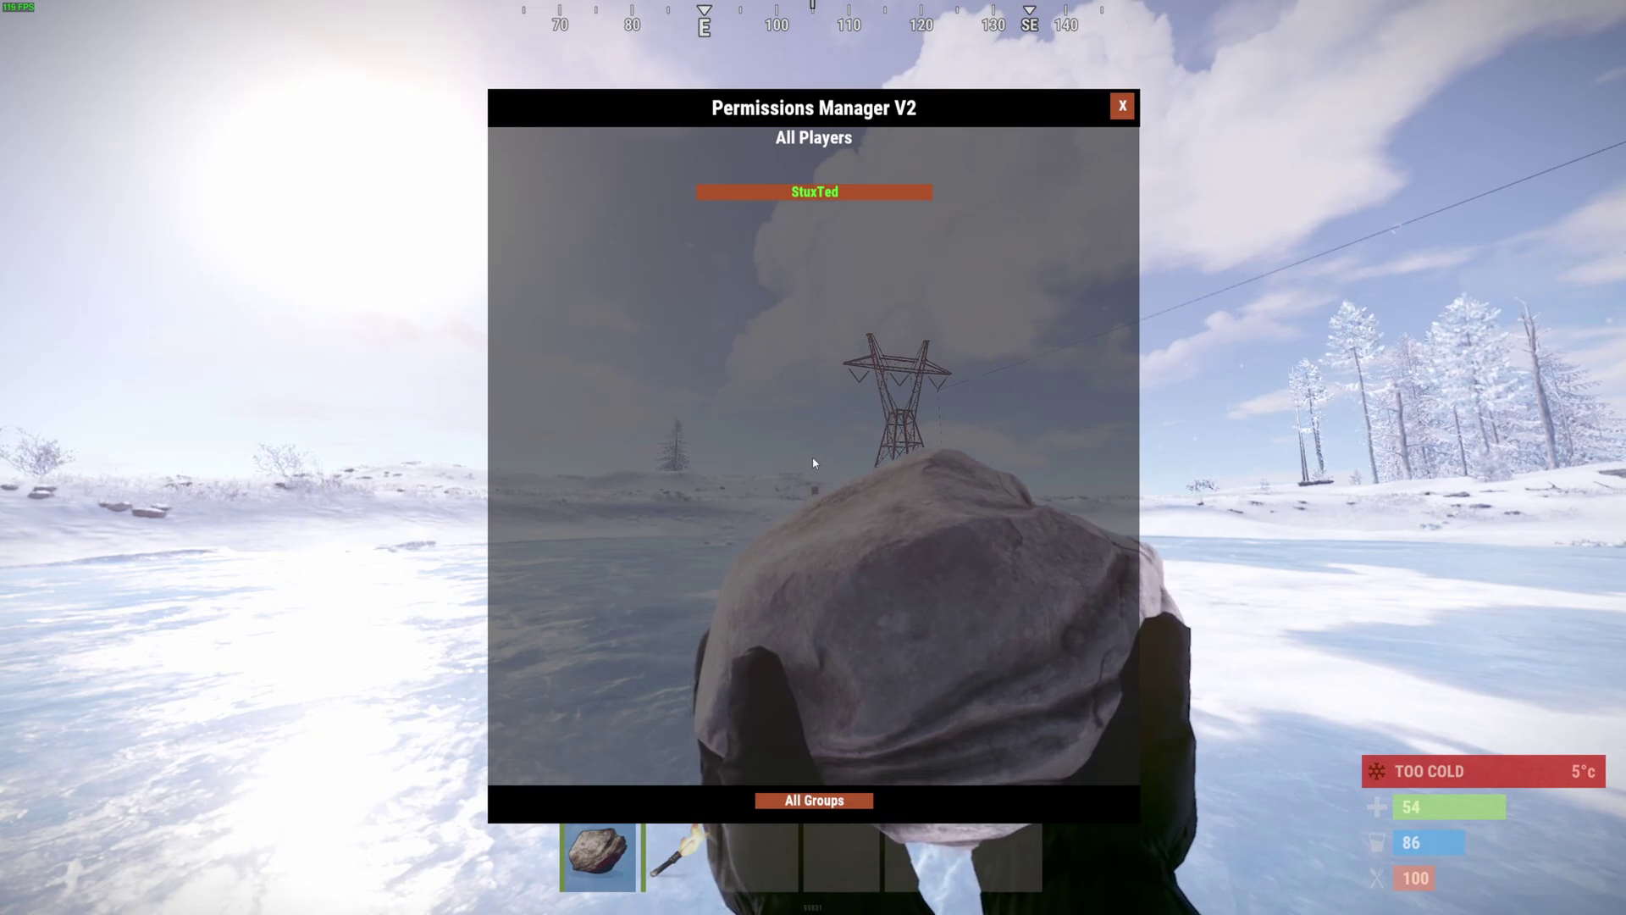
key(alt+Tab)
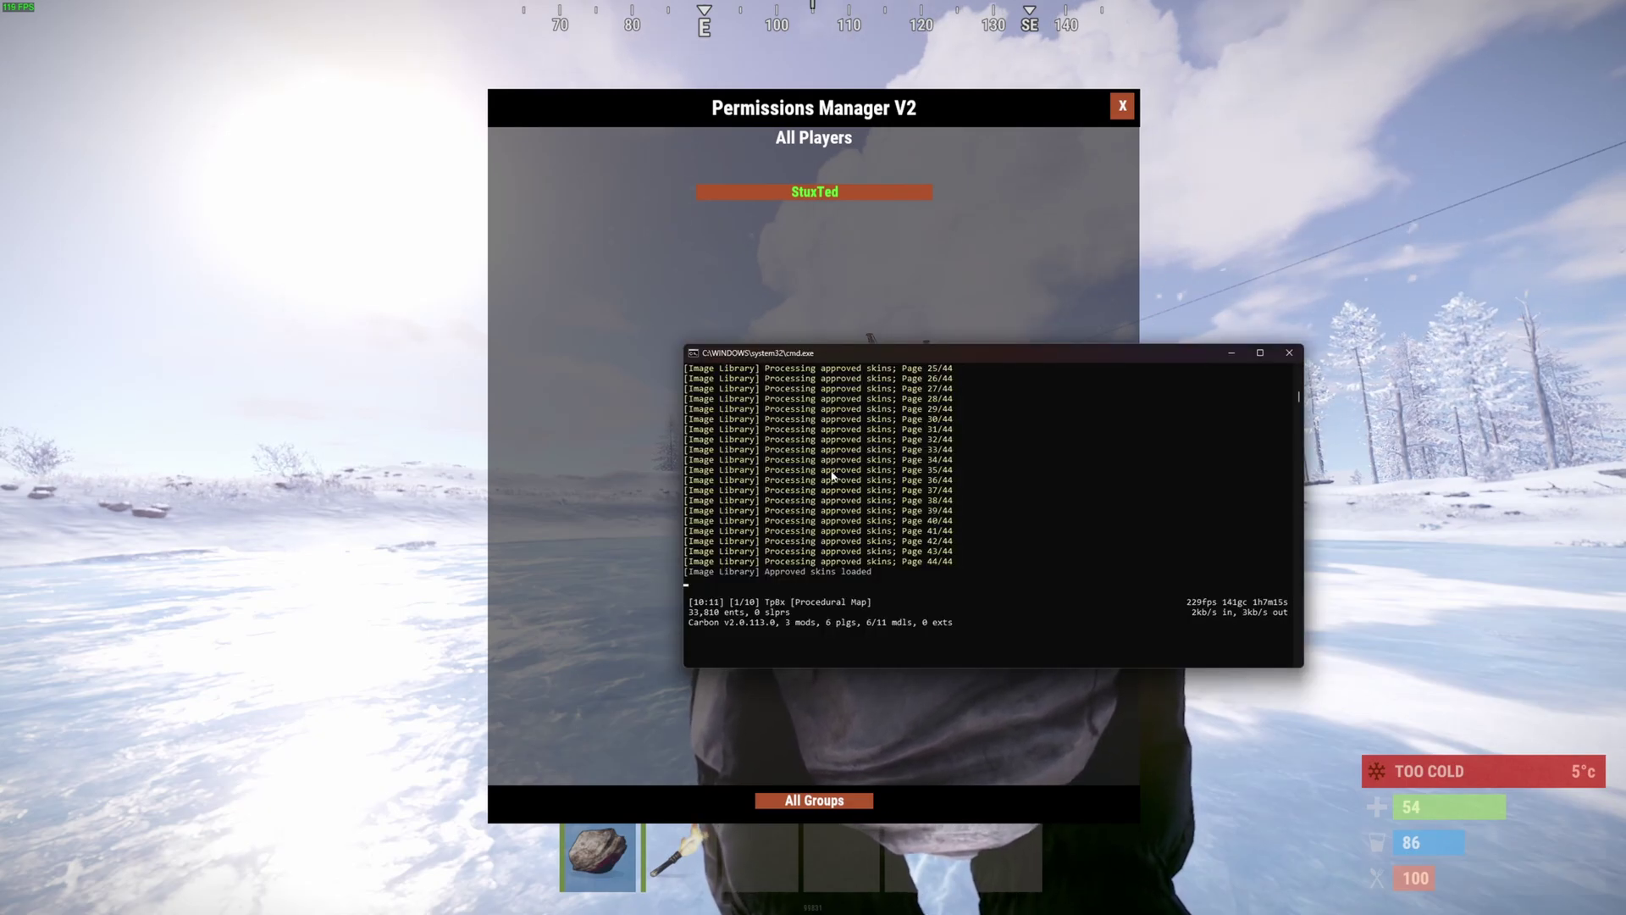
text(ownerid )
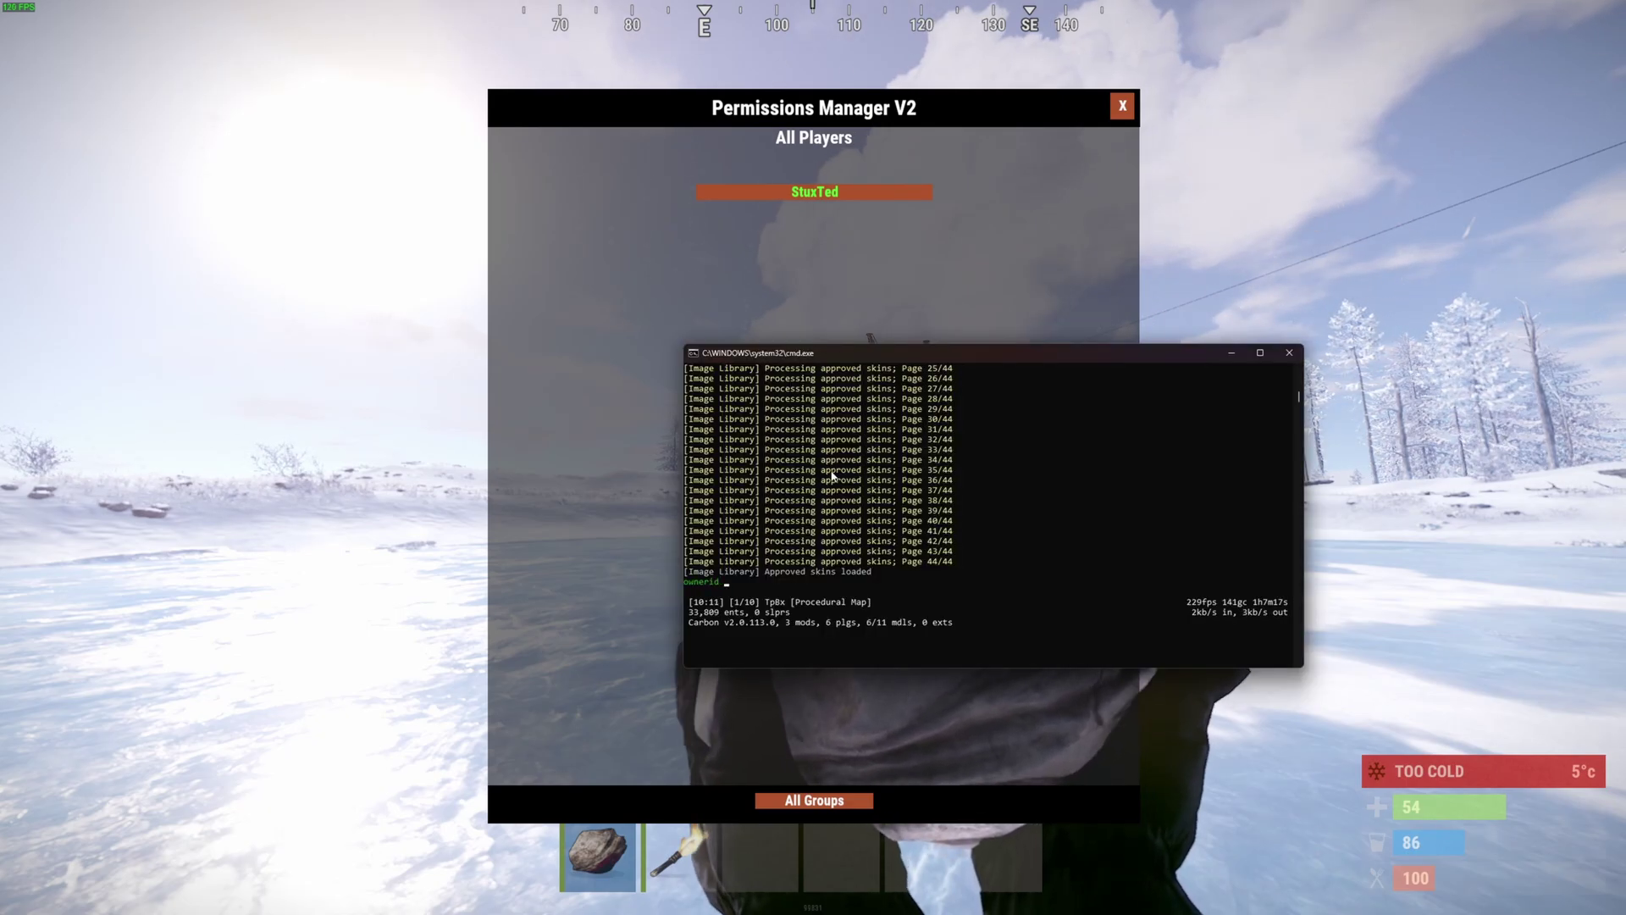
text(312312312)
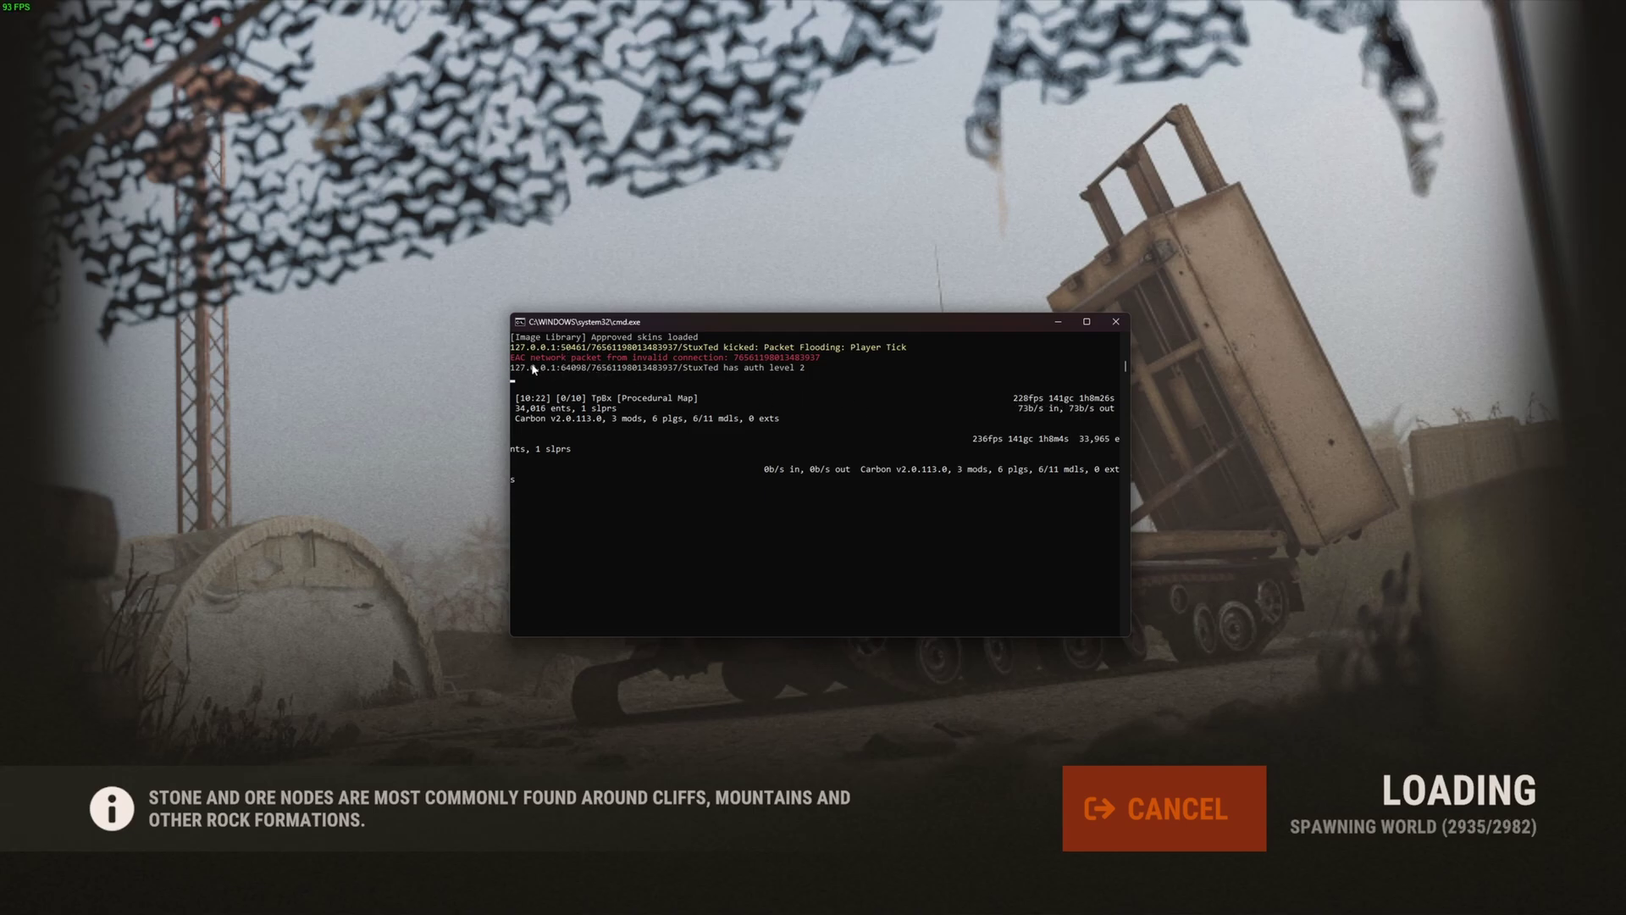
- Copy the player's Steam ID from the log and run a mistyped 'owernid' command with it
drag(595, 370, 678, 371)
key(ctrl+c)
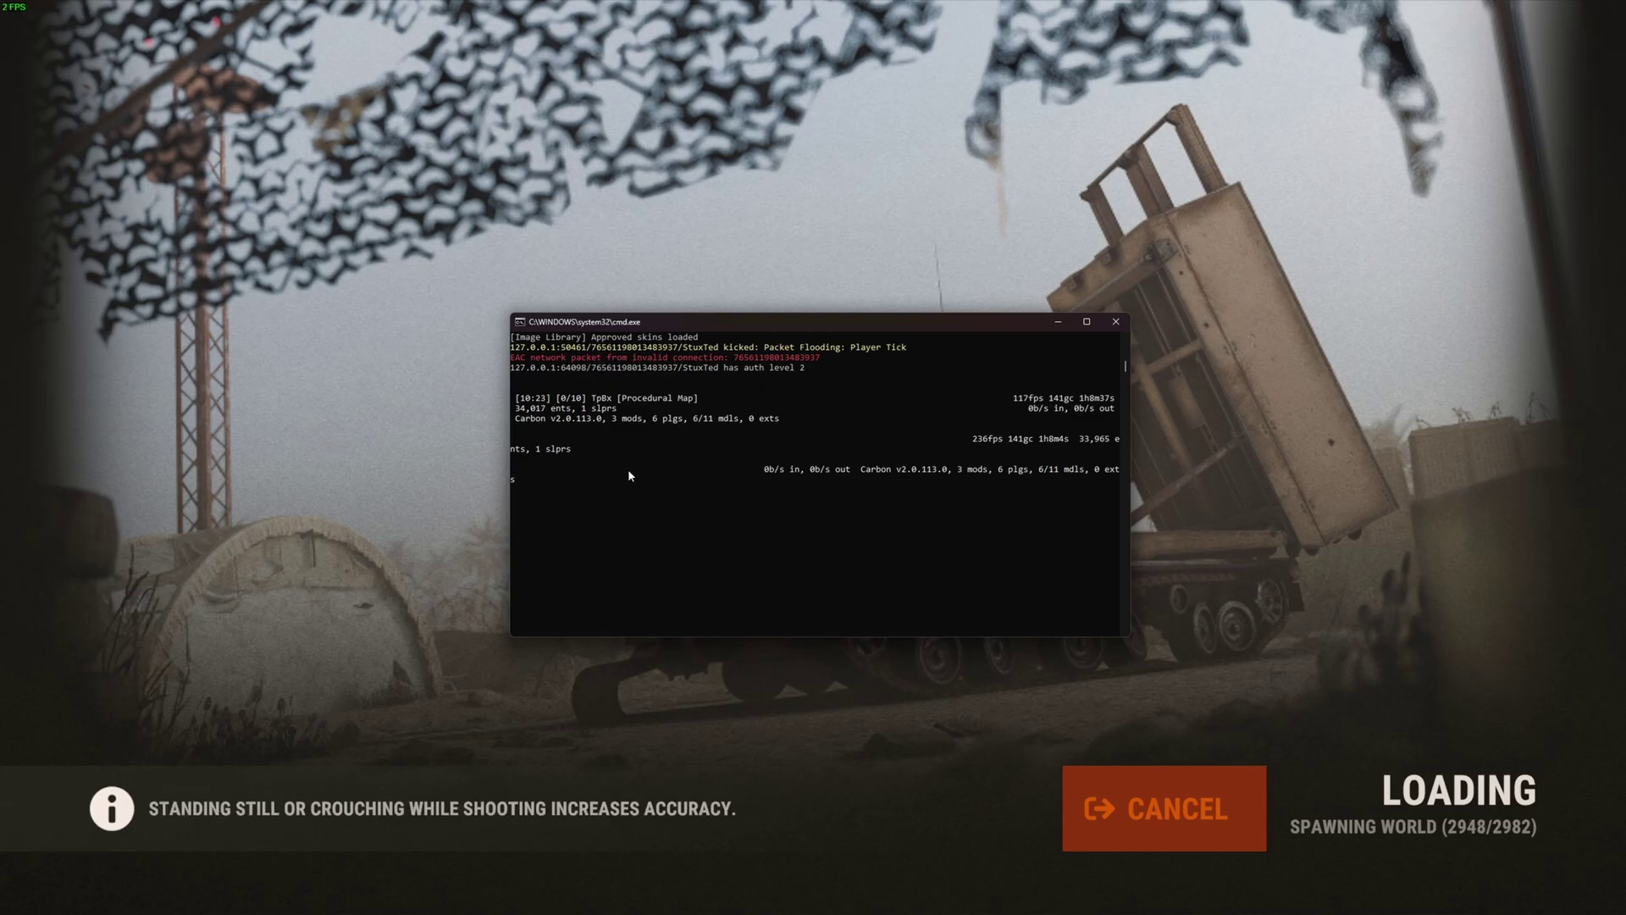
text(owern)
text(id)
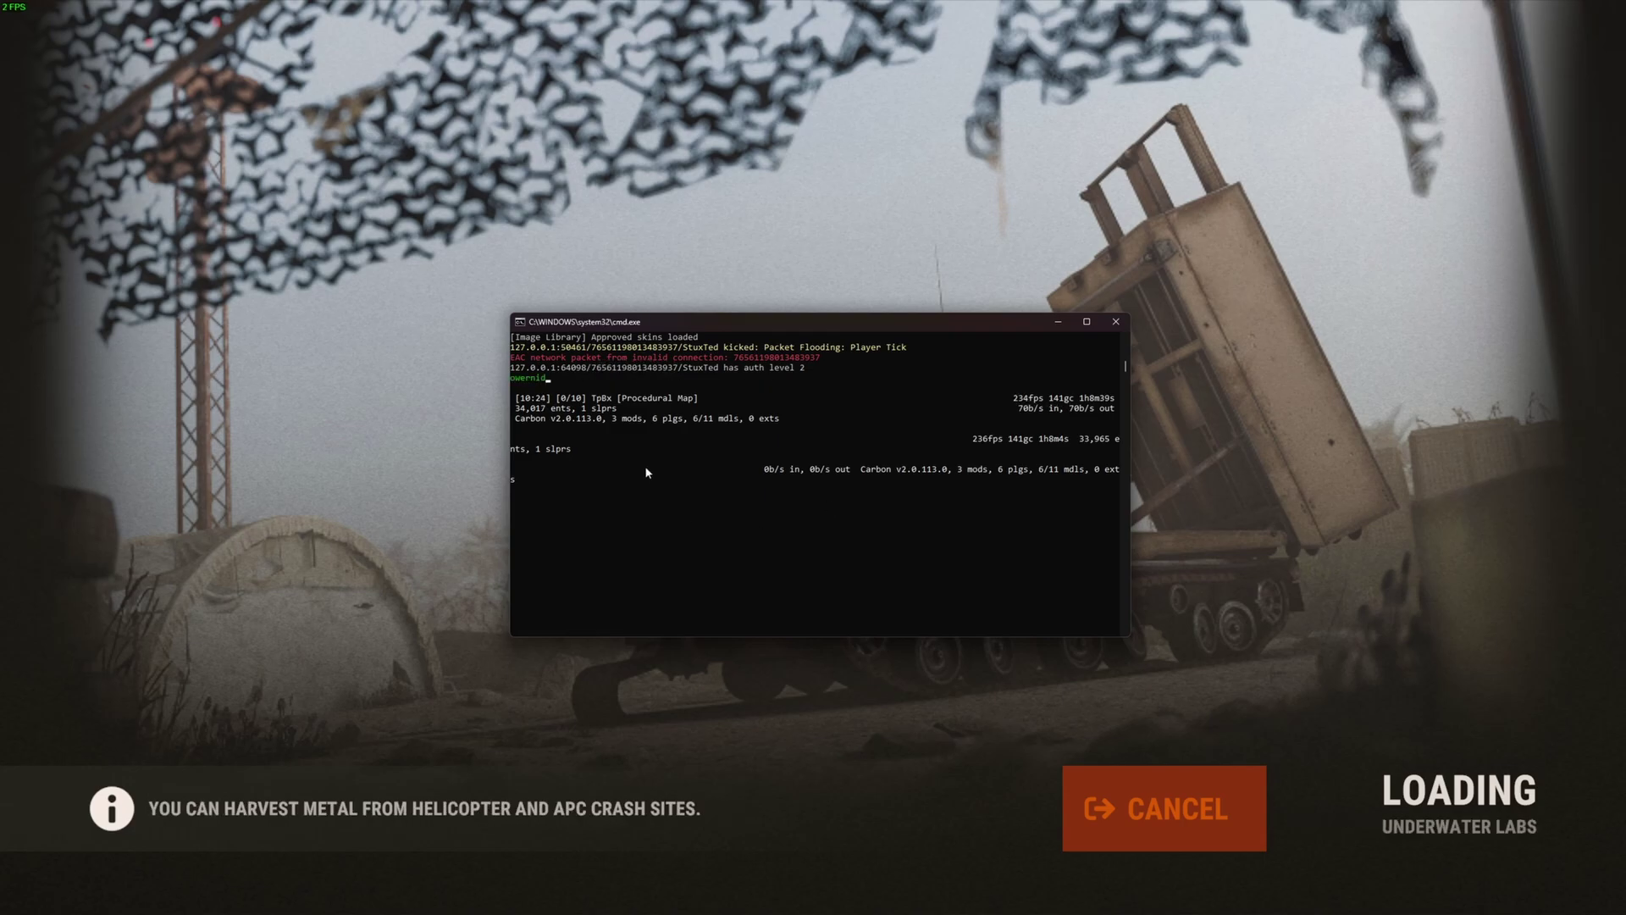
key(ctrl+v)
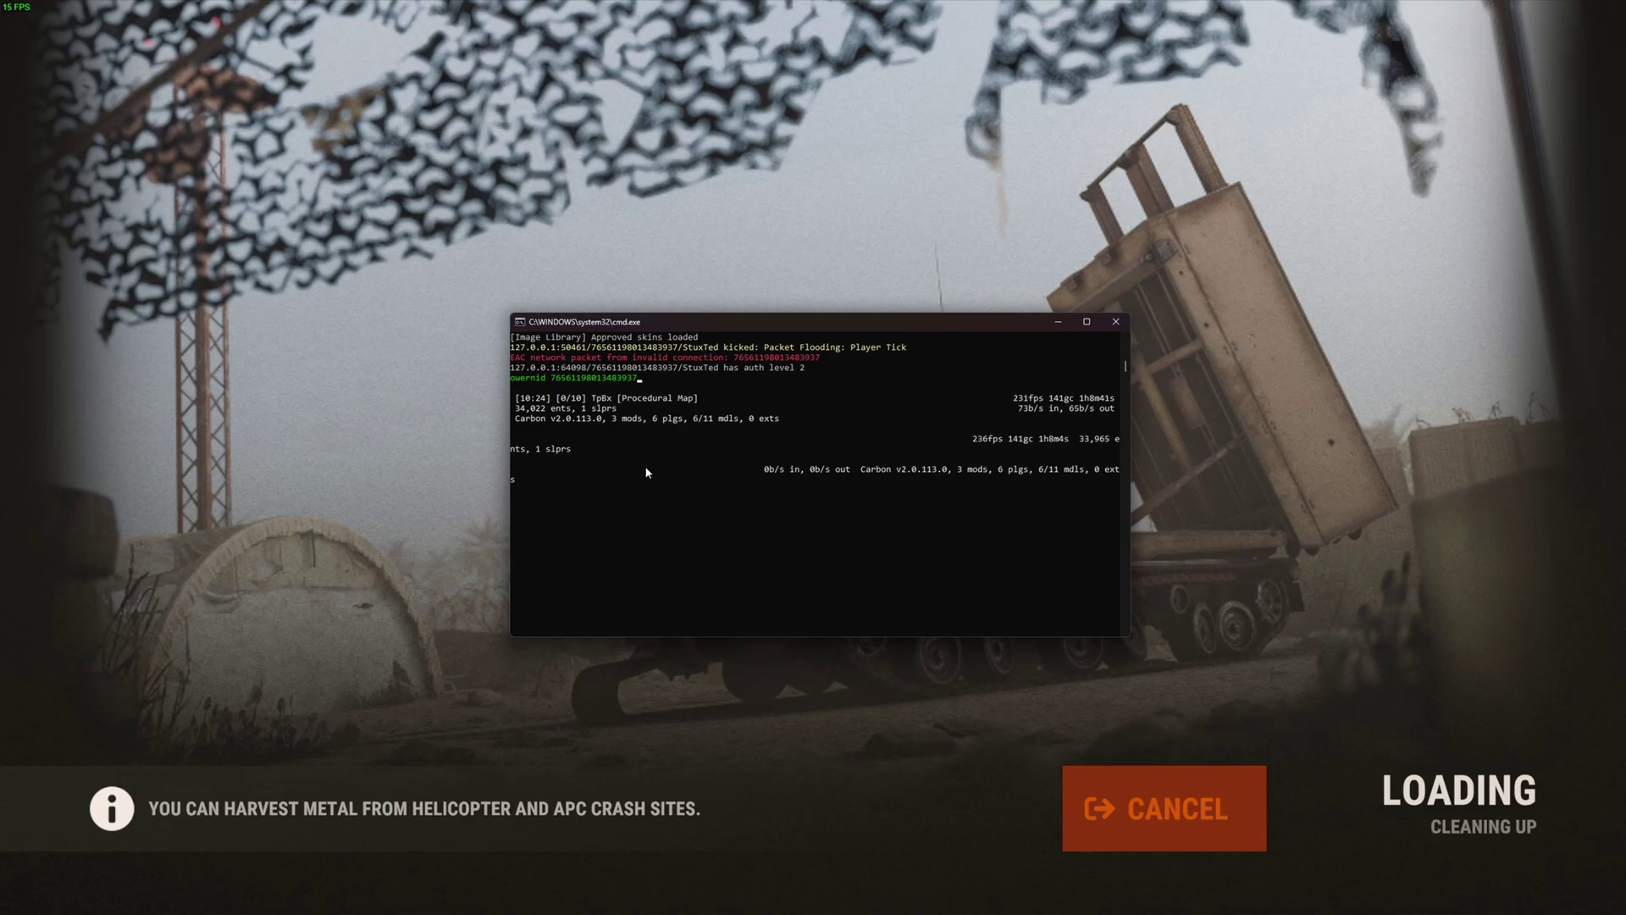
key(Return)
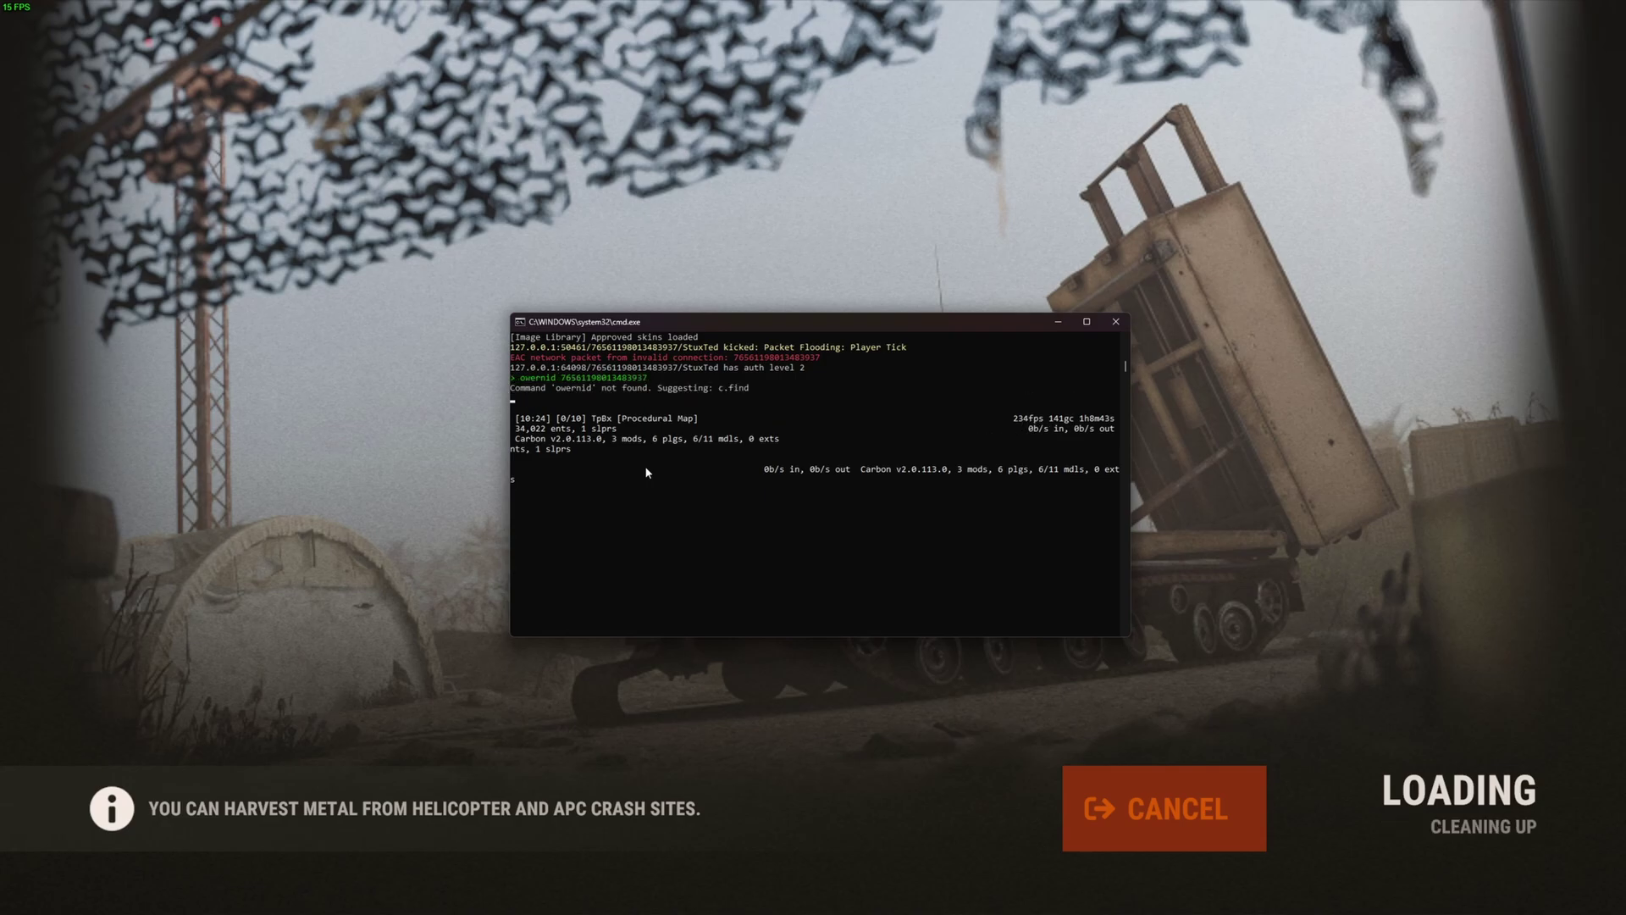
- Make the player an owner with a corrected ownerid command, then save the config with writecfg
text(owneri)
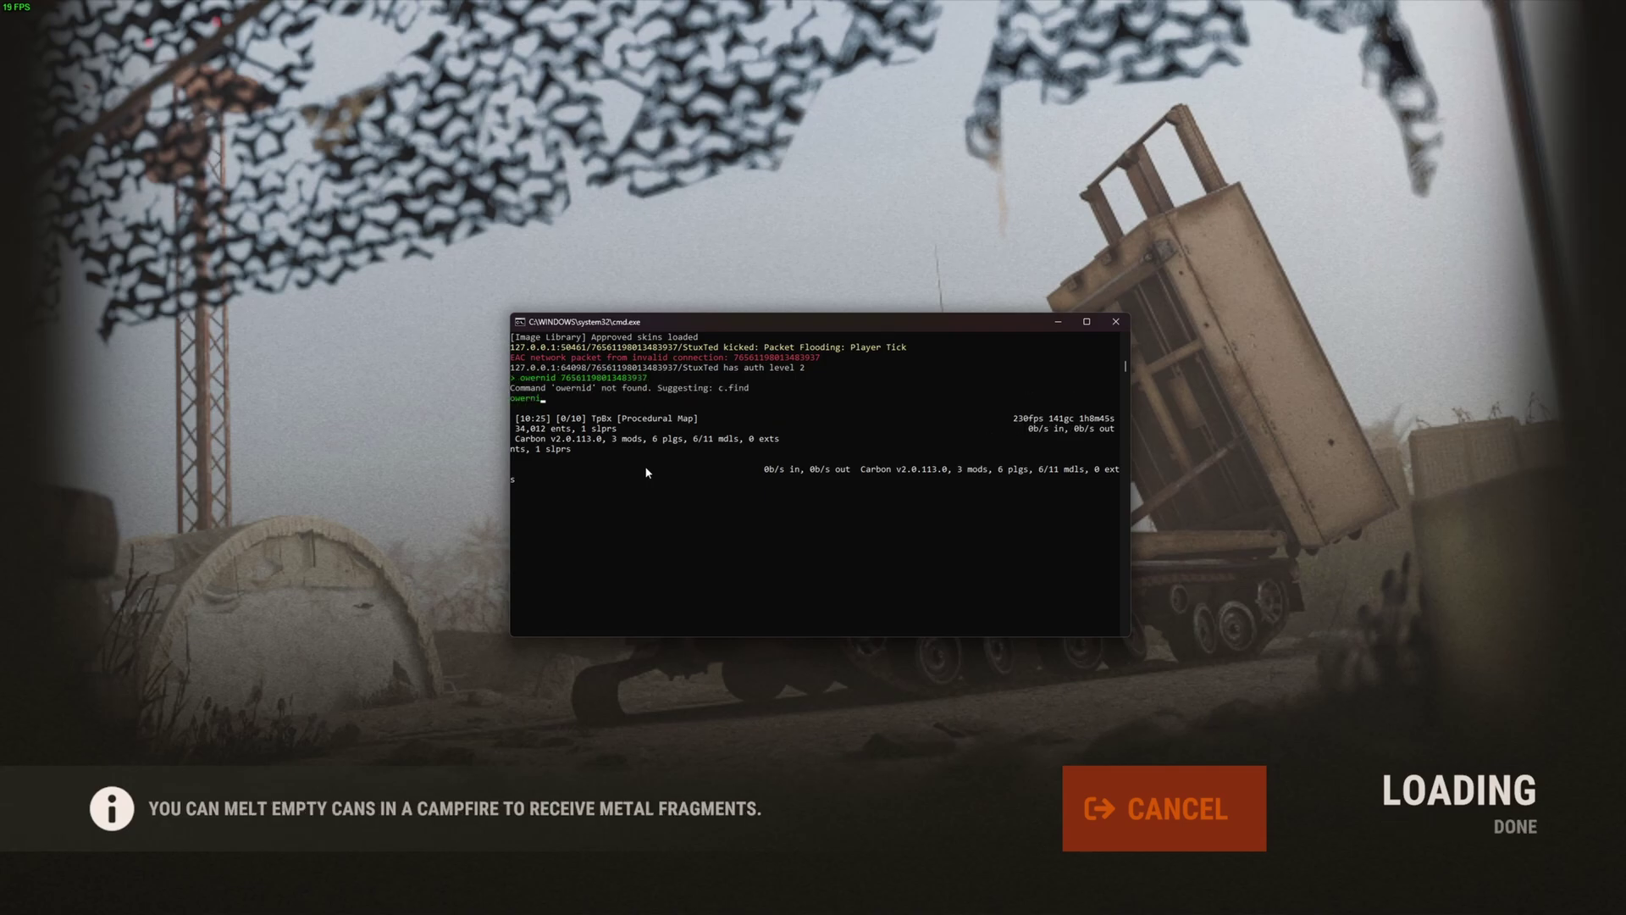
text(d)
key(ctrl+v)
key(Return)
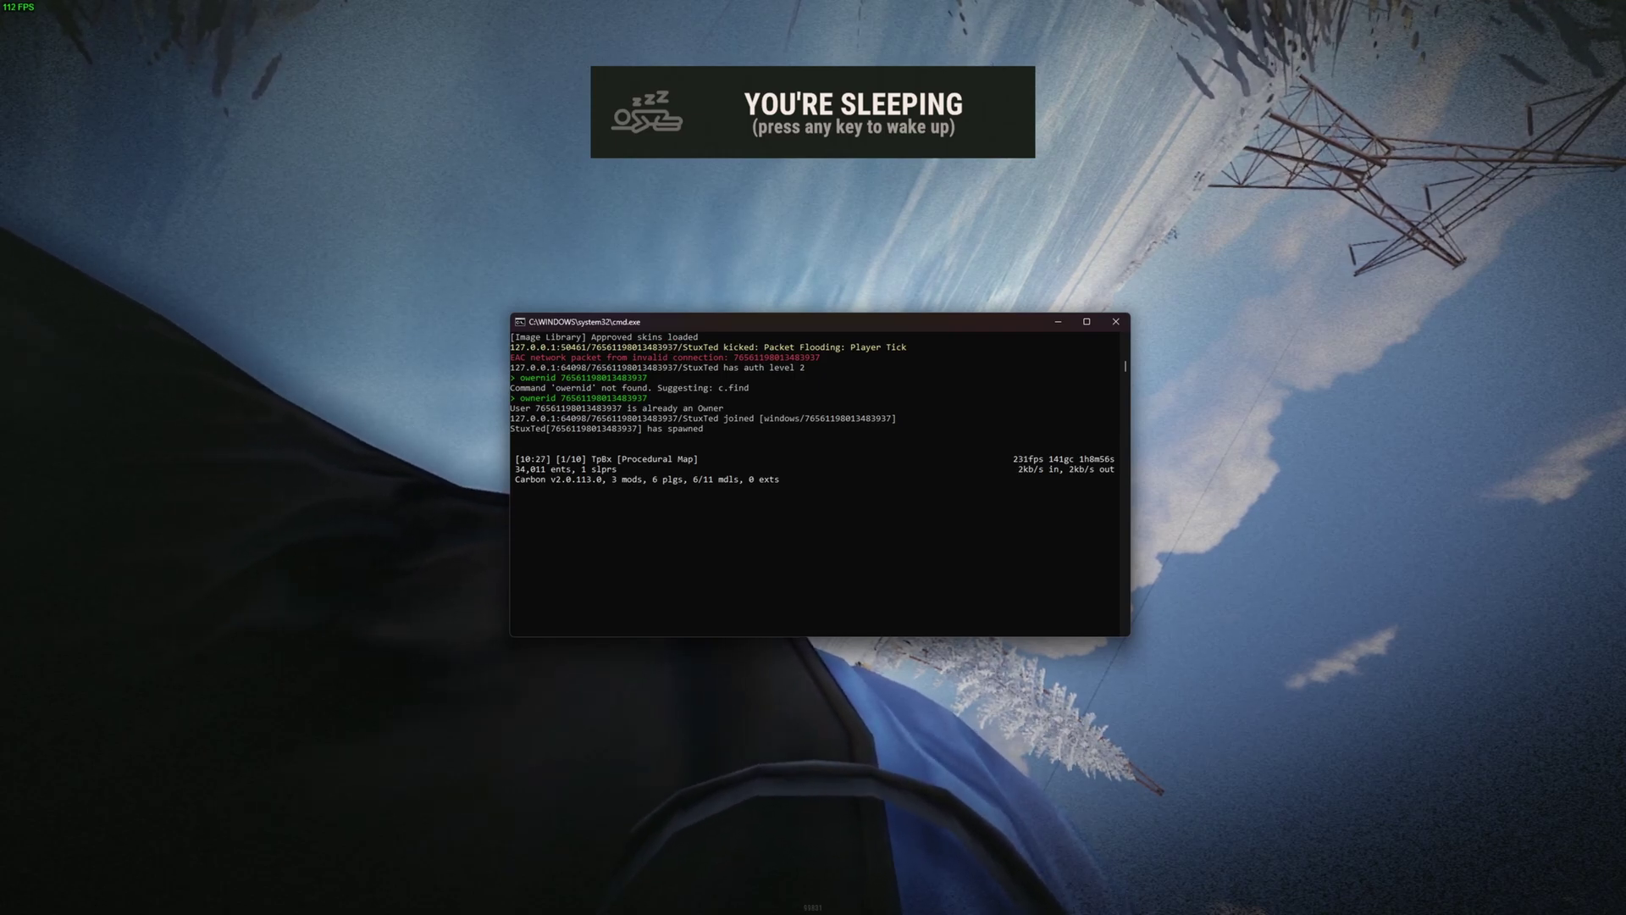
text(writecfg)
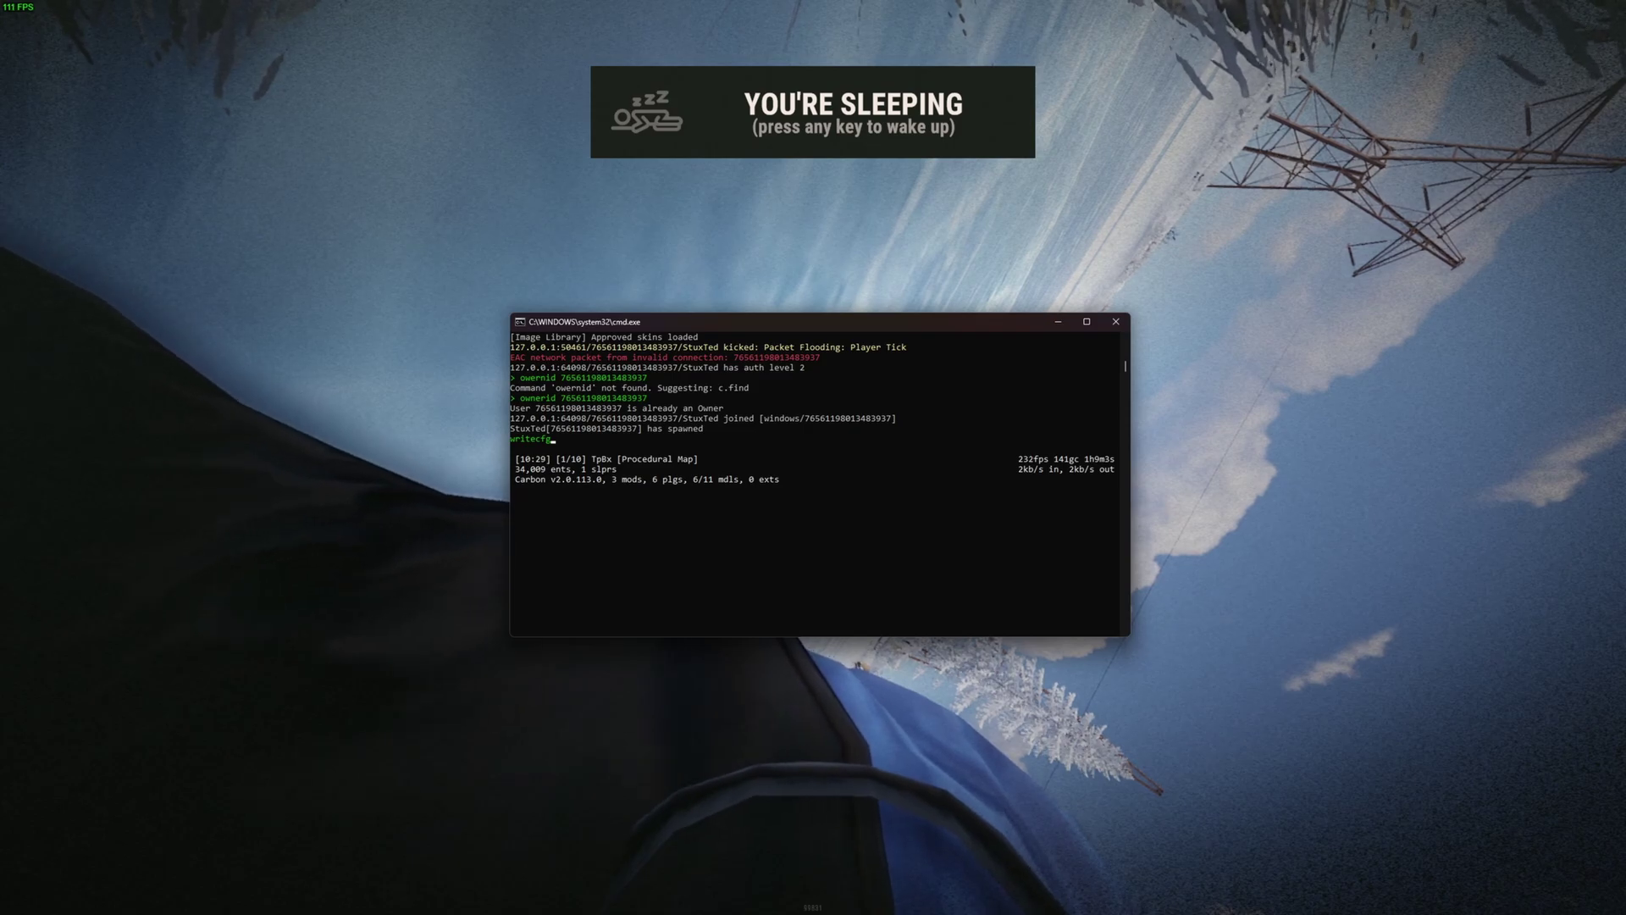
key(Return)
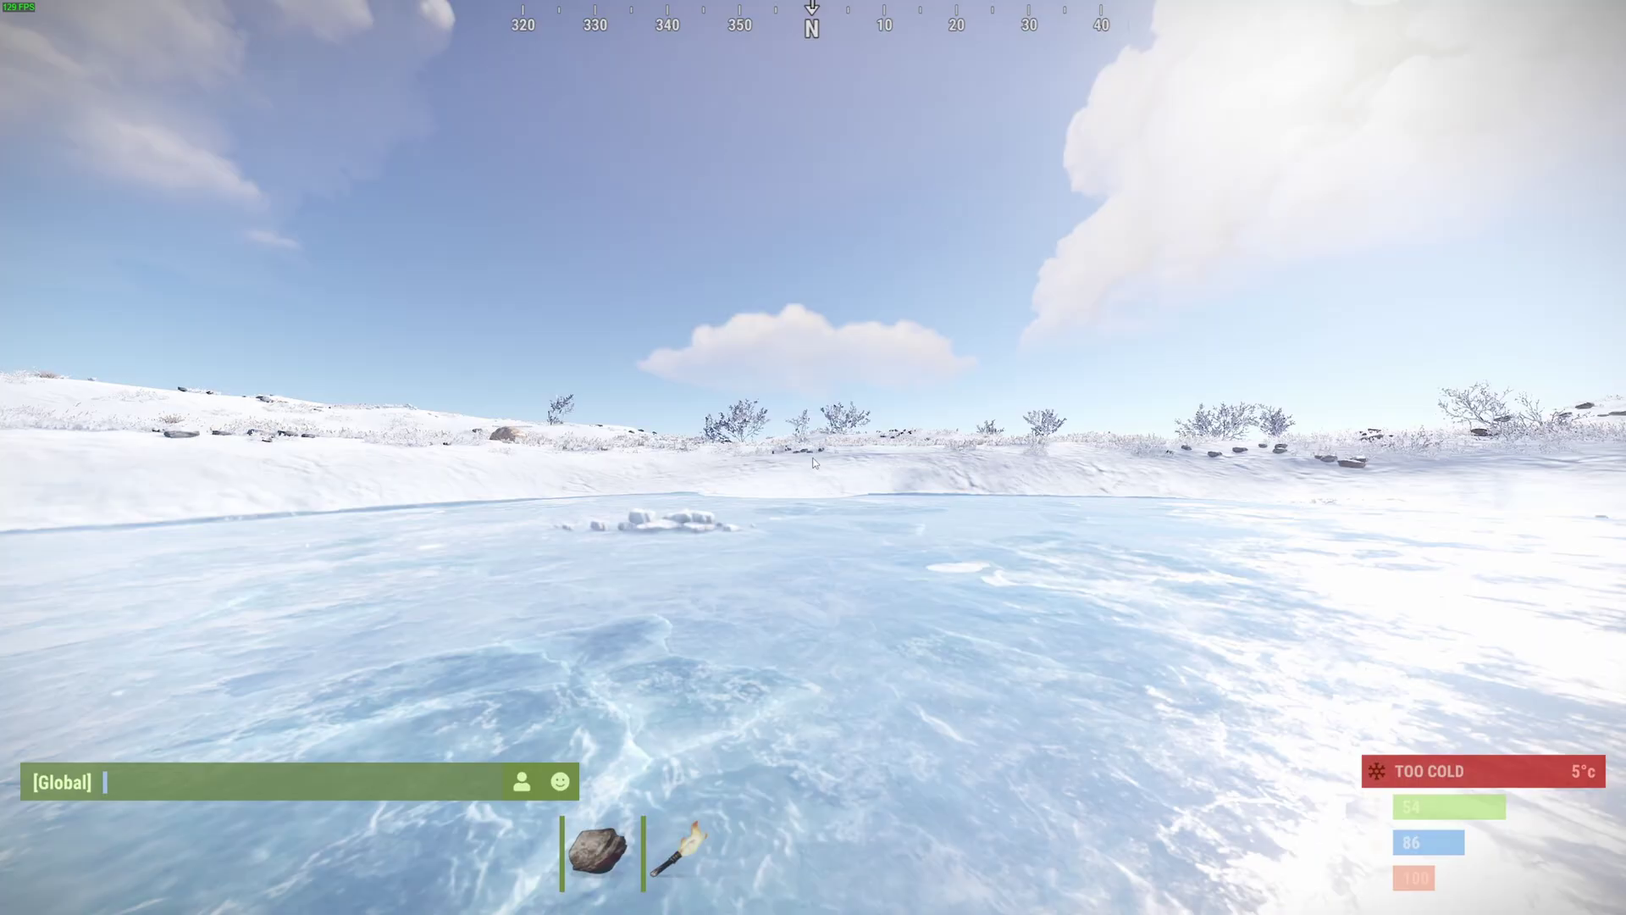
- Grant the admin group the kits admin permission in the /perms manager
text(/perms)
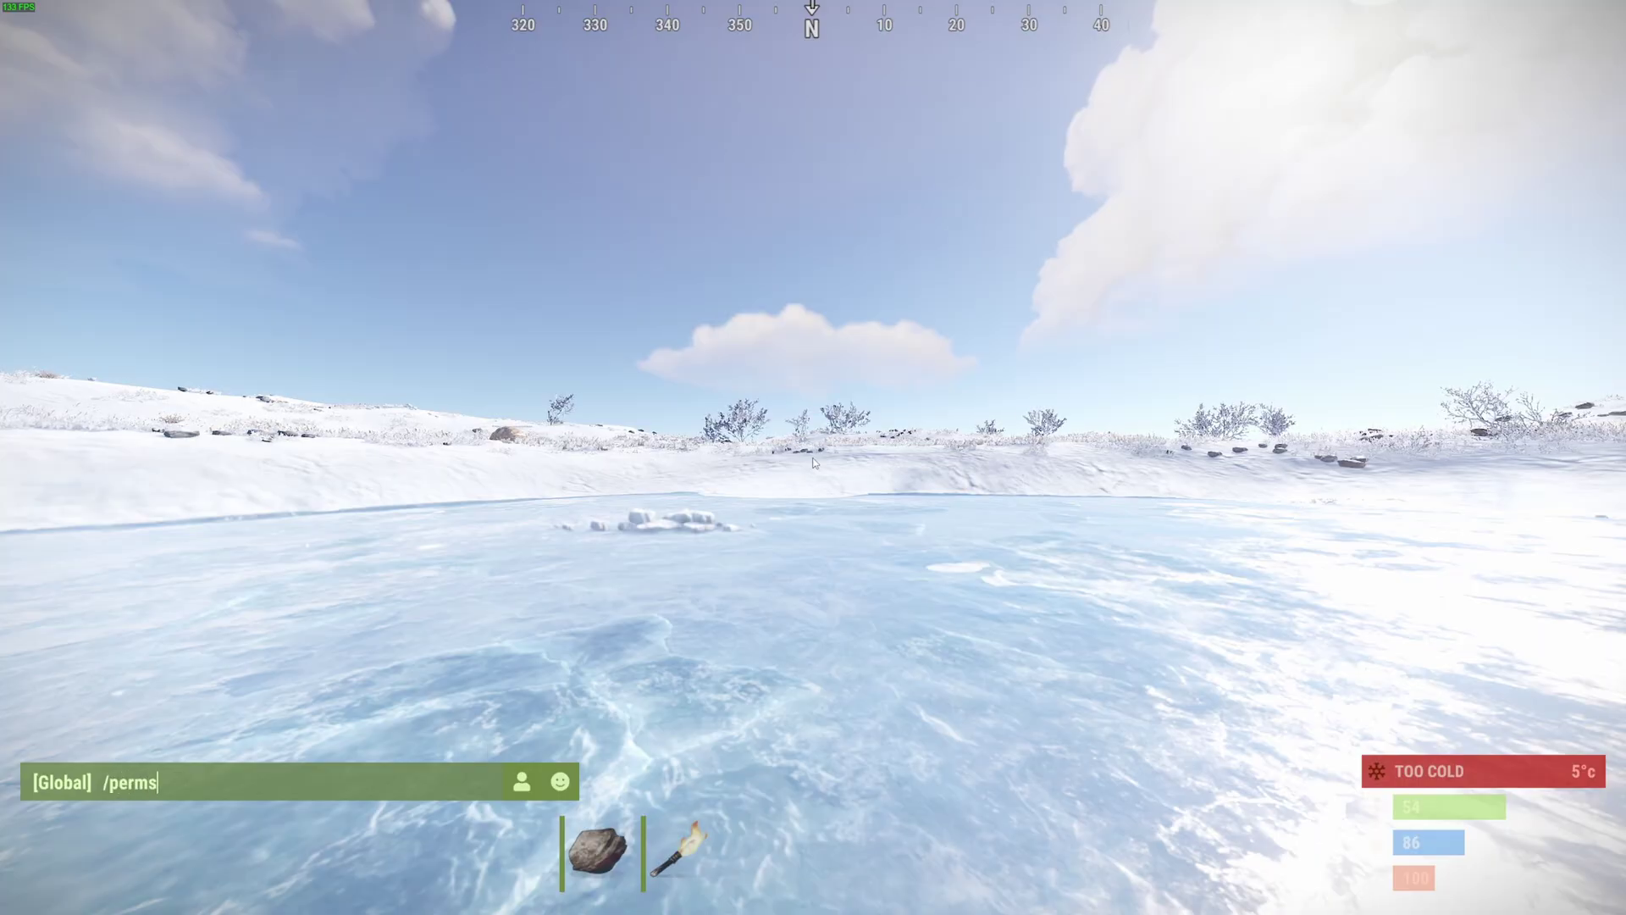
key(Return)
click(783, 802)
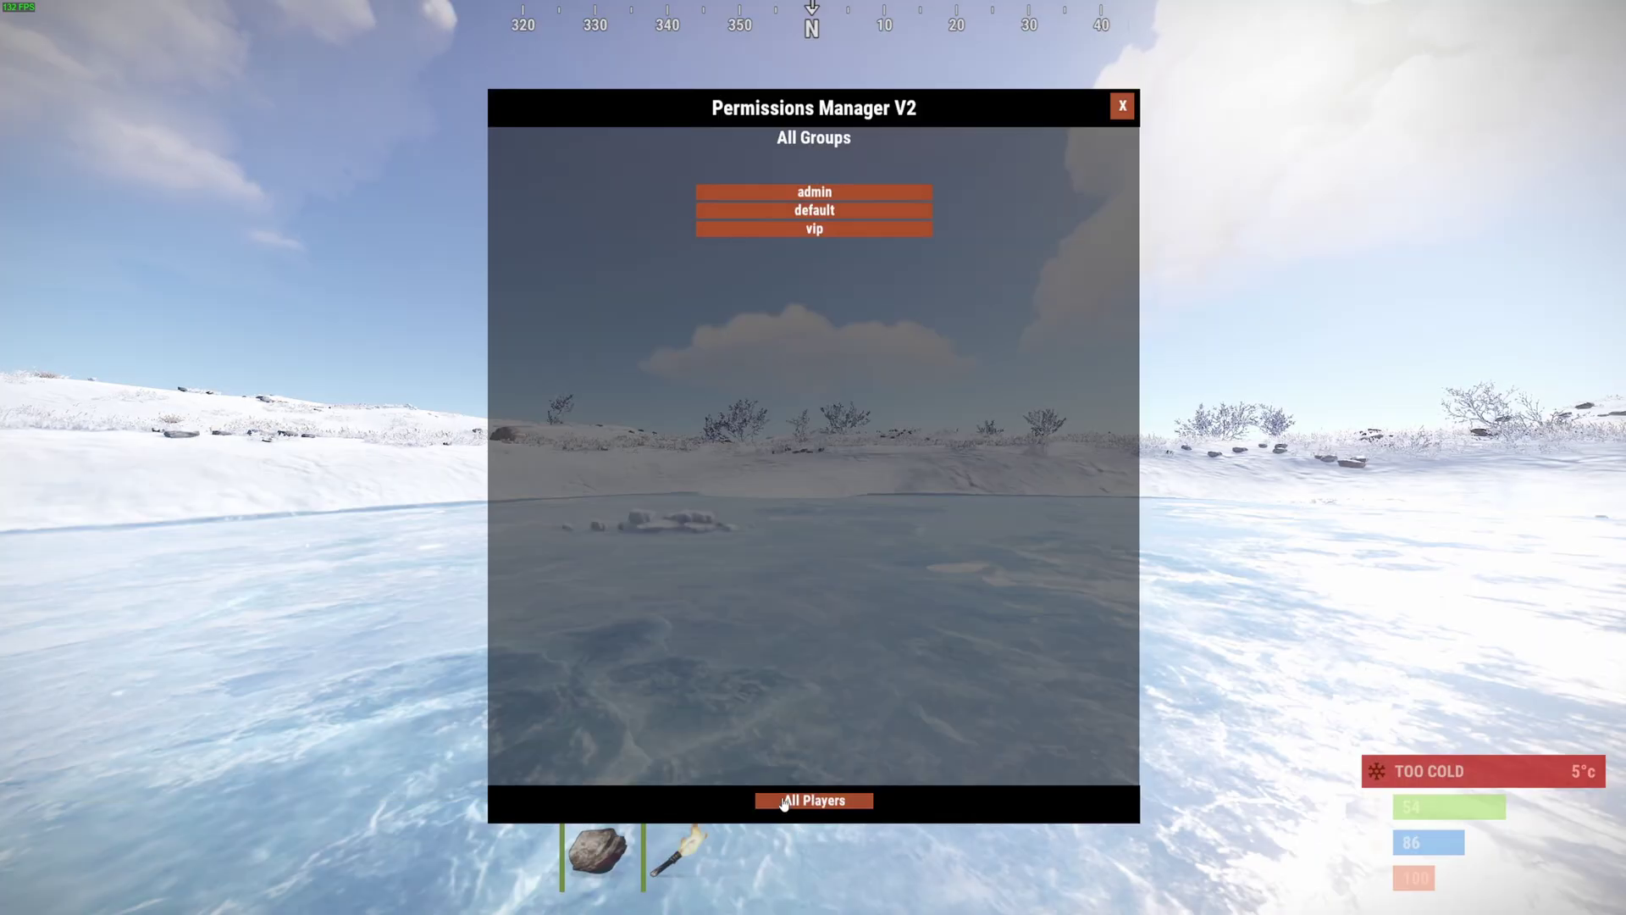
click(814, 197)
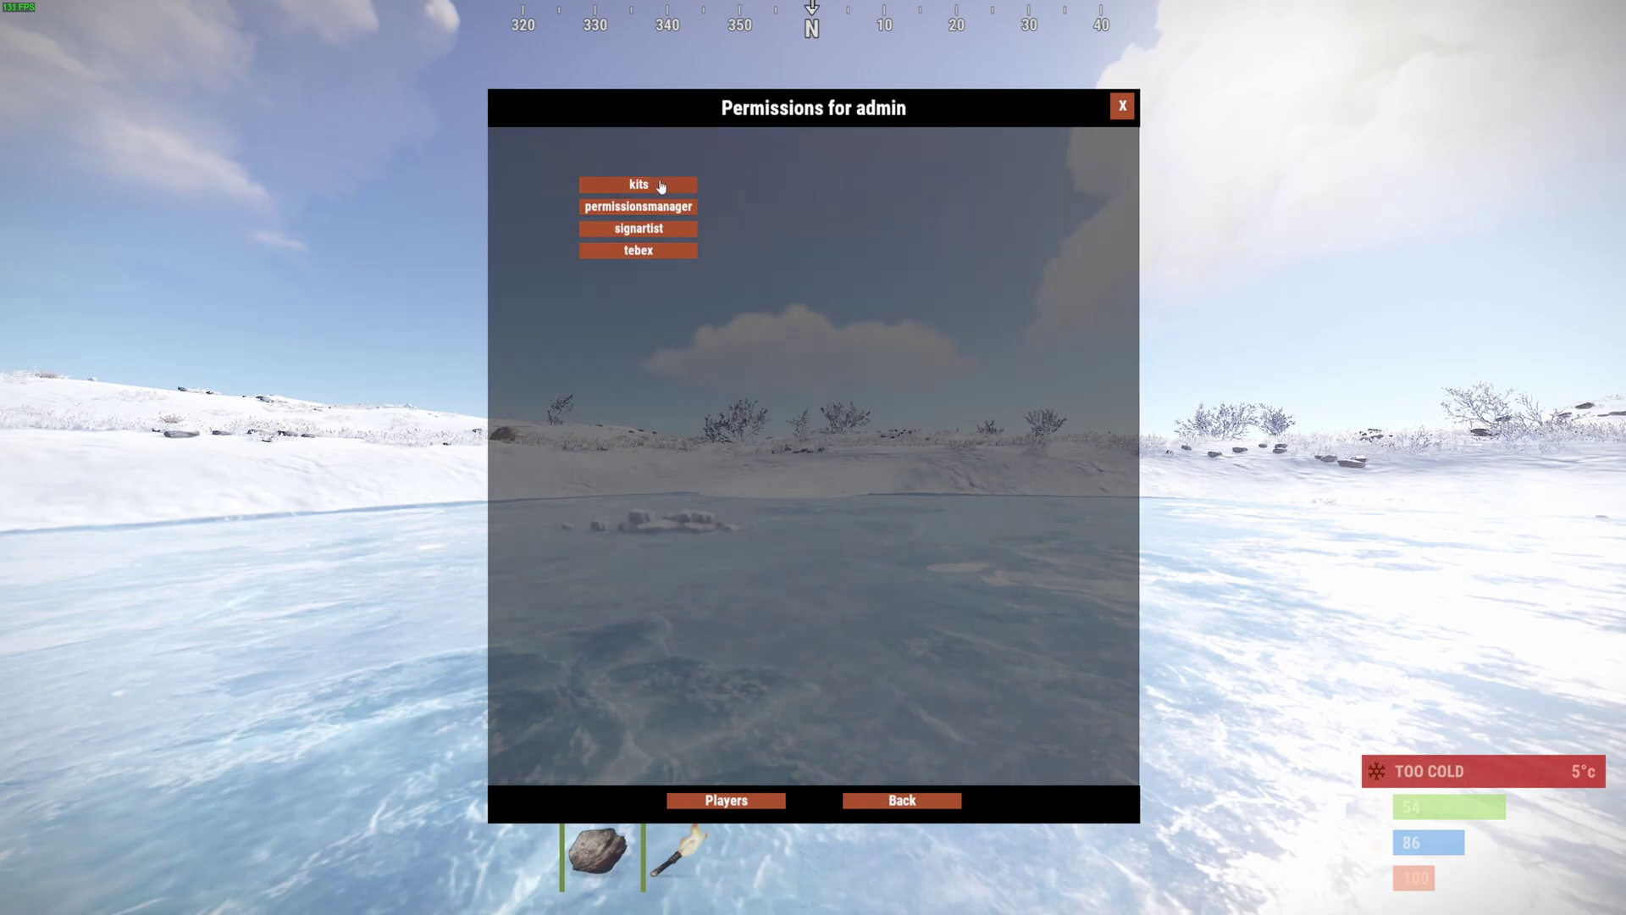
click(654, 184)
click(834, 187)
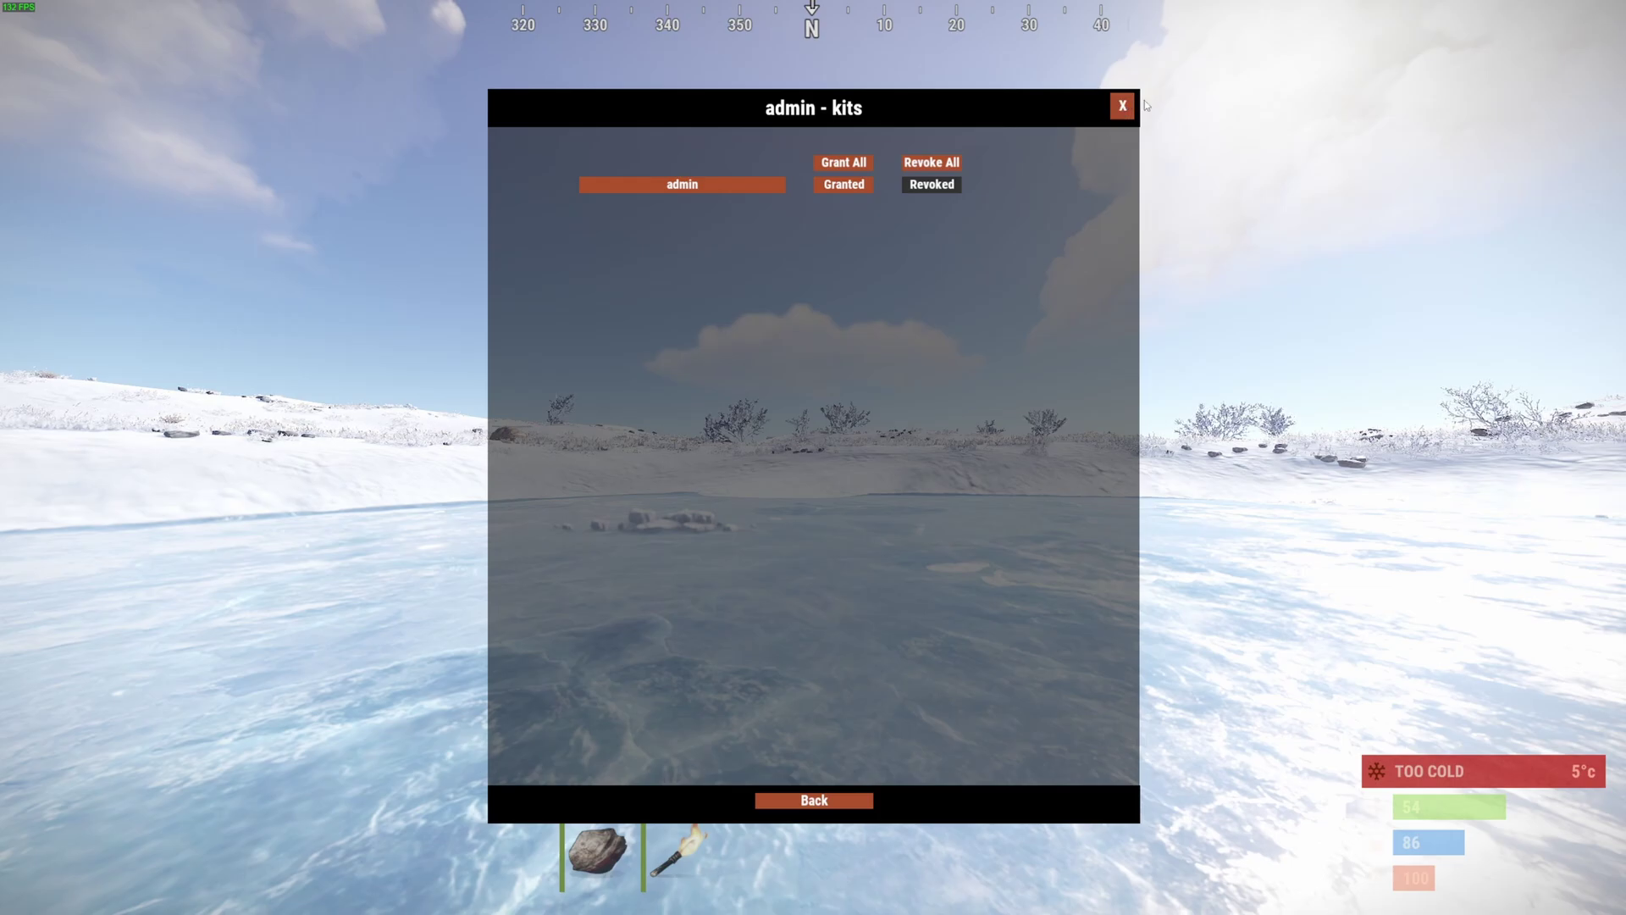
- Check the admin group's permissionsmanager permission, close the manager, and bring up the kits list
click(806, 801)
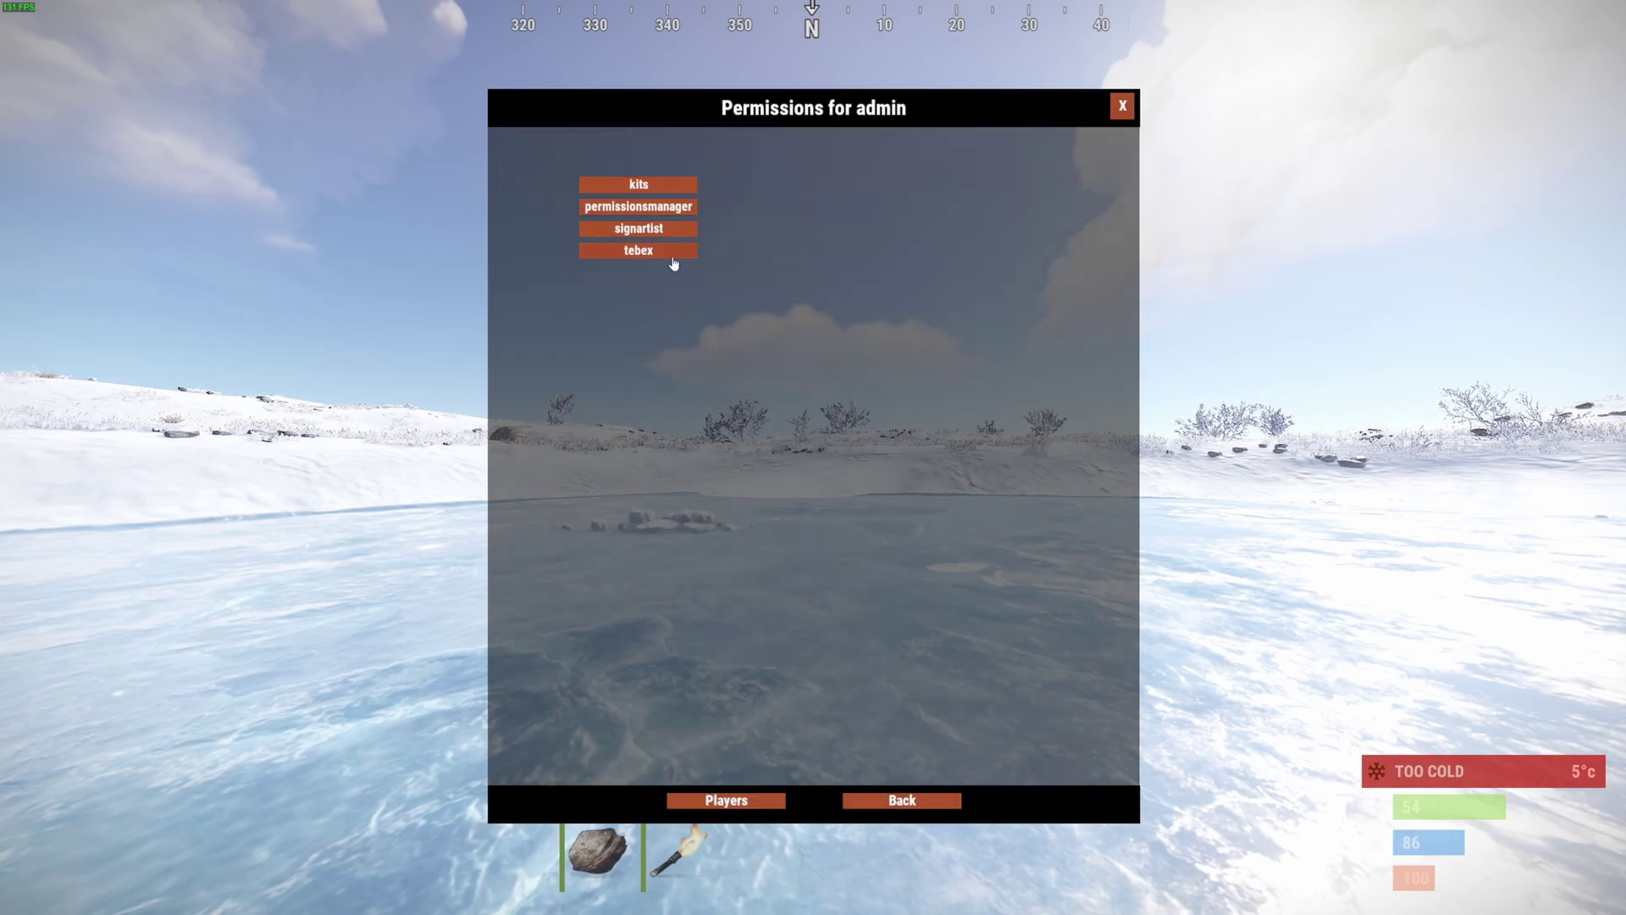
click(643, 207)
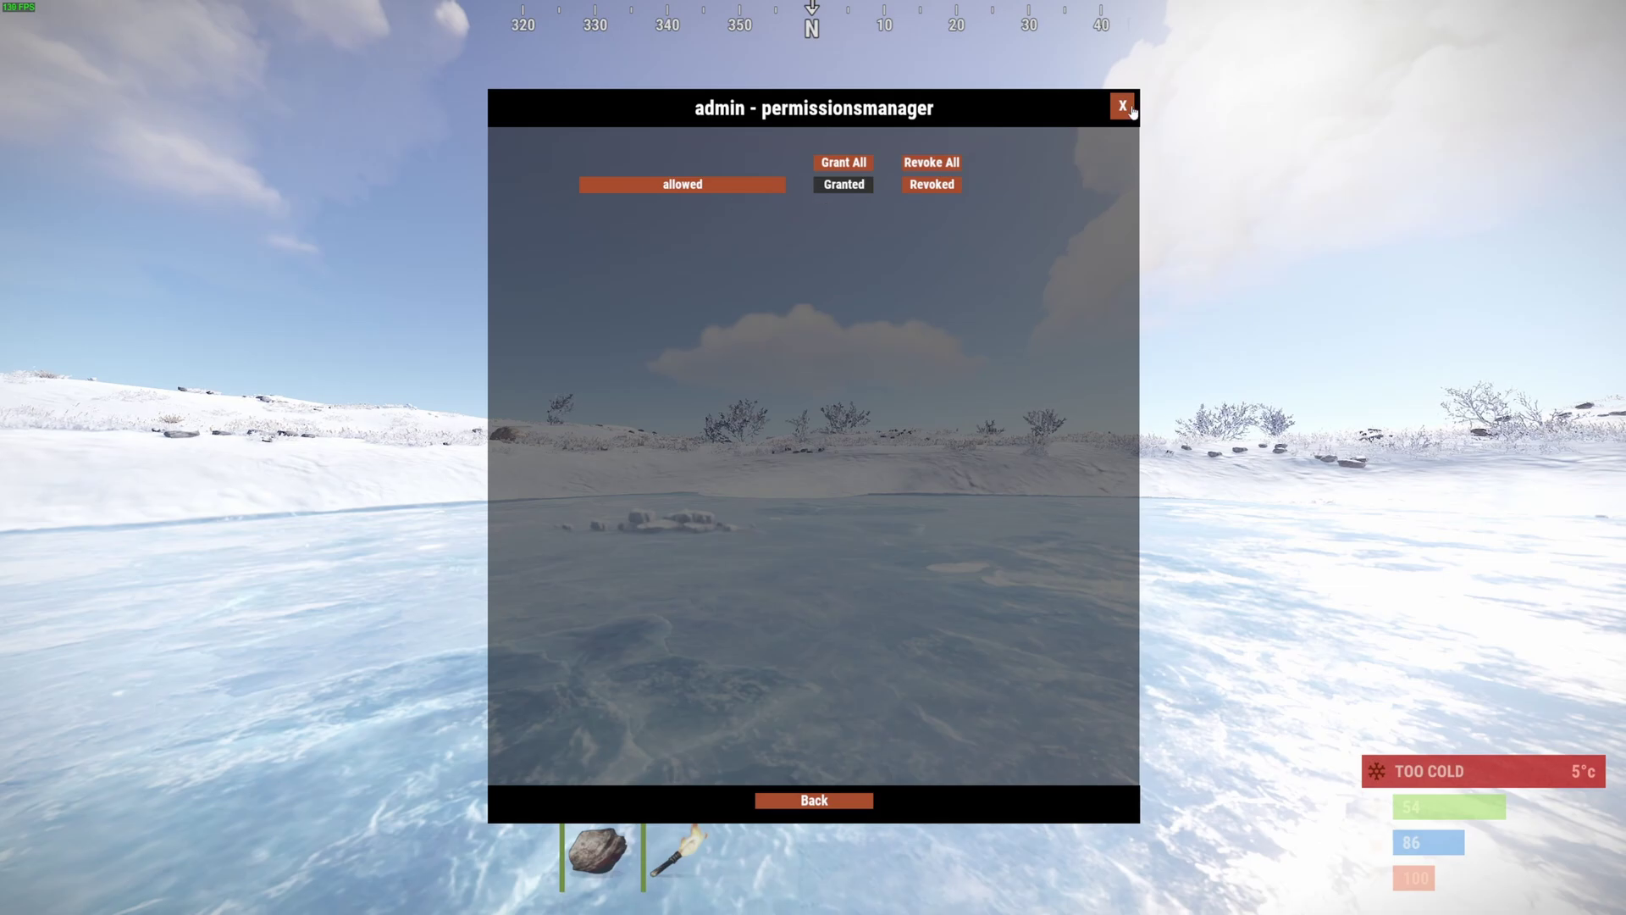
click(1122, 107)
text(t/kit)
key(Return)
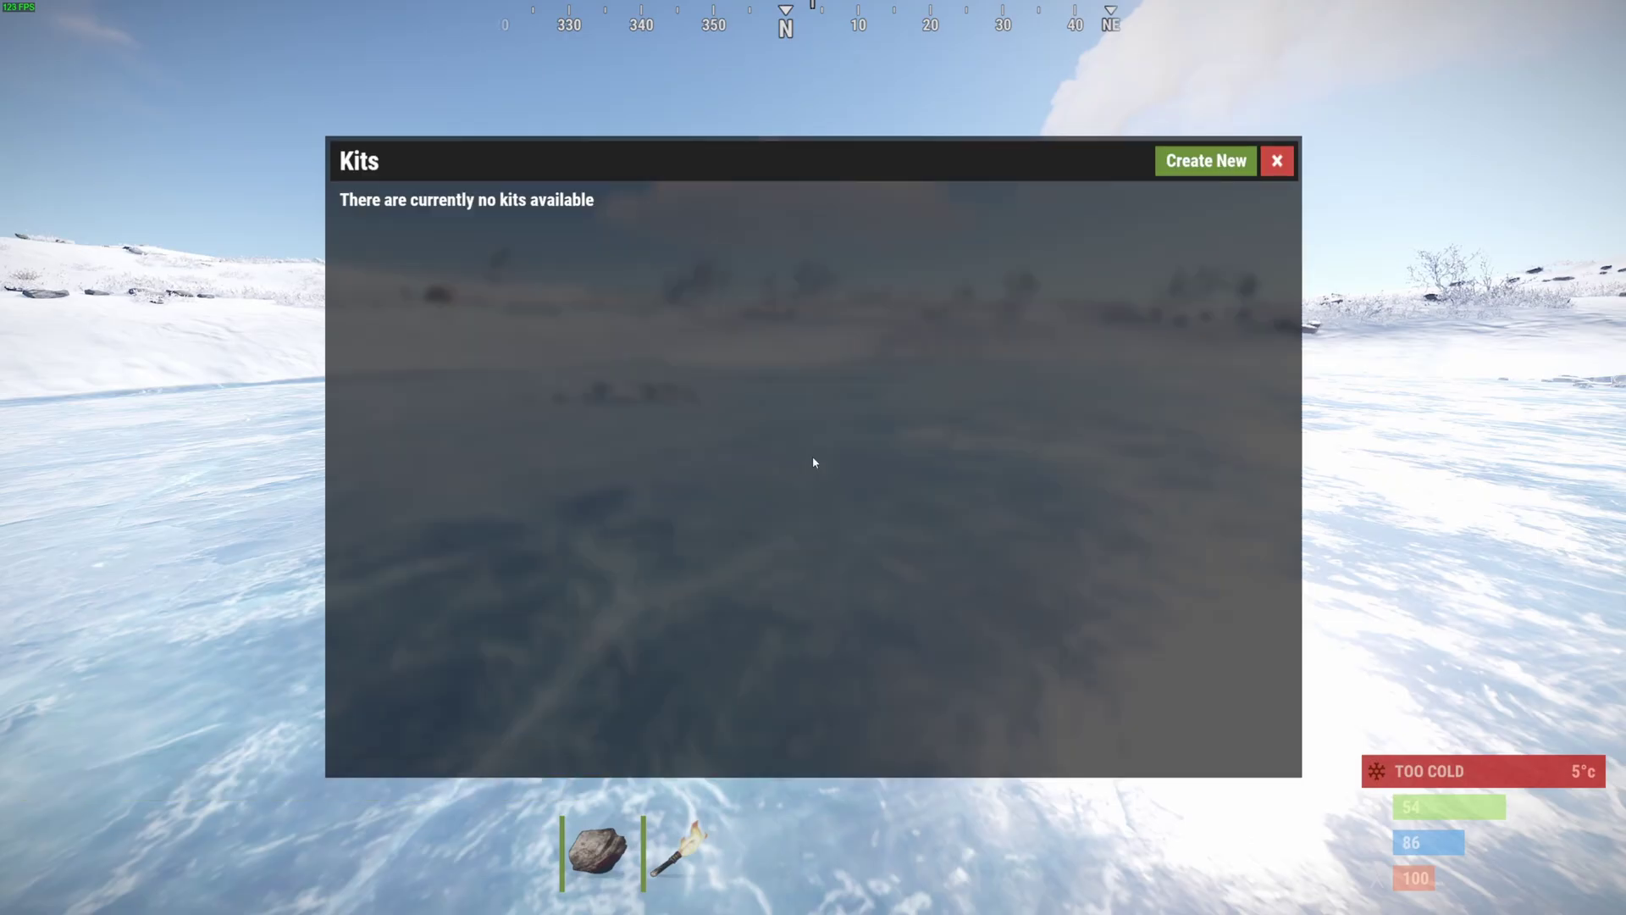
click(1189, 173)
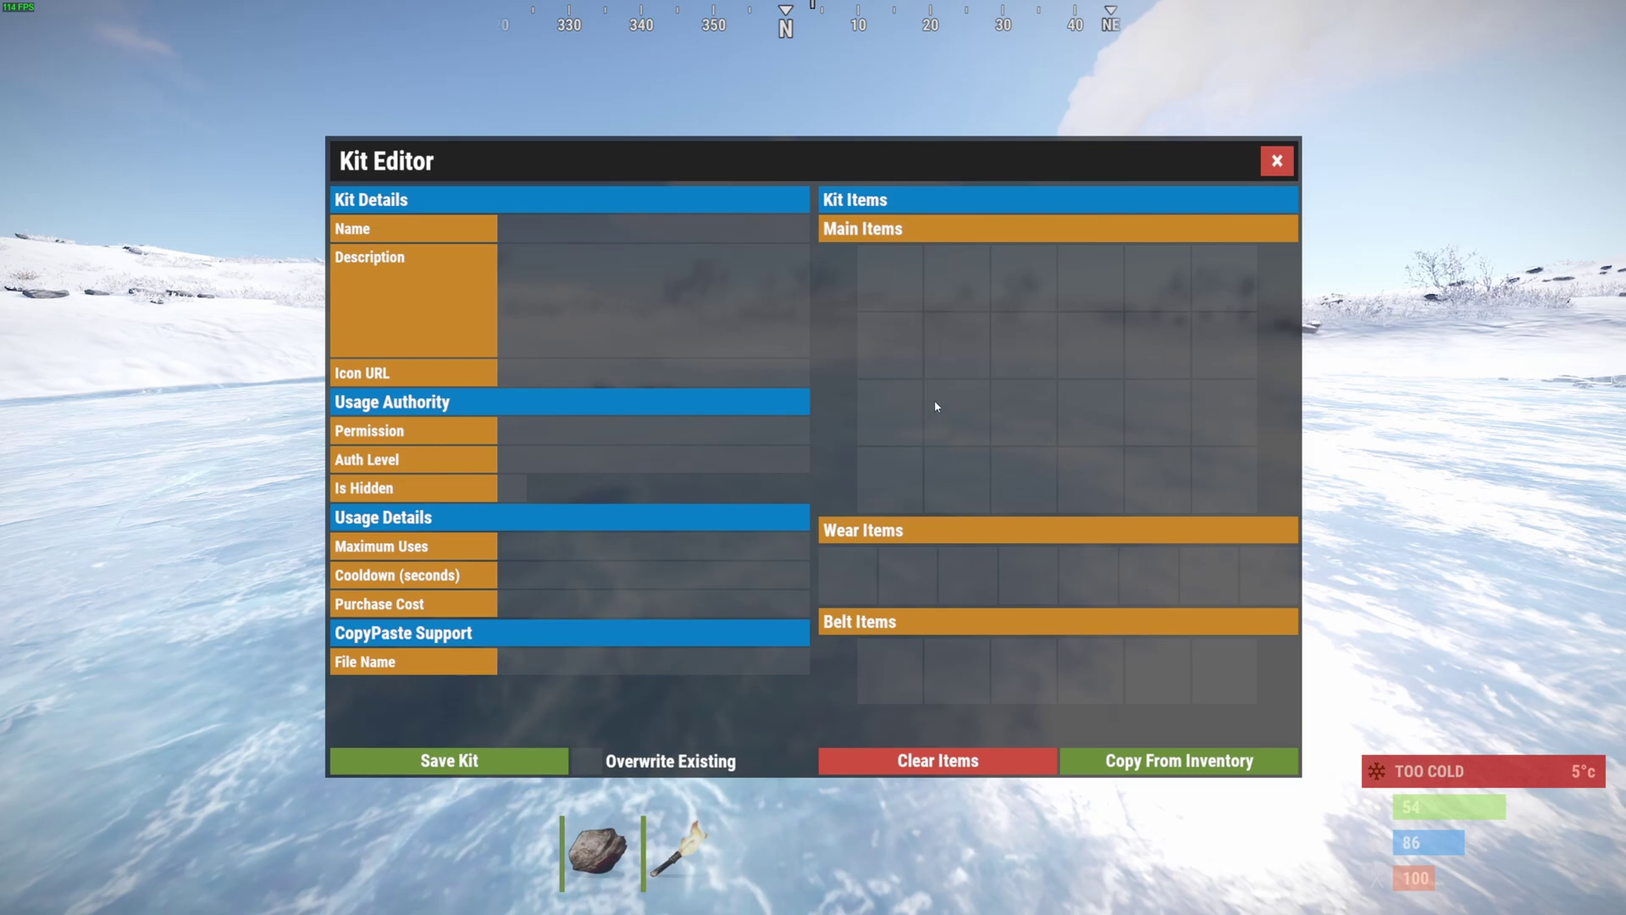
click(1148, 772)
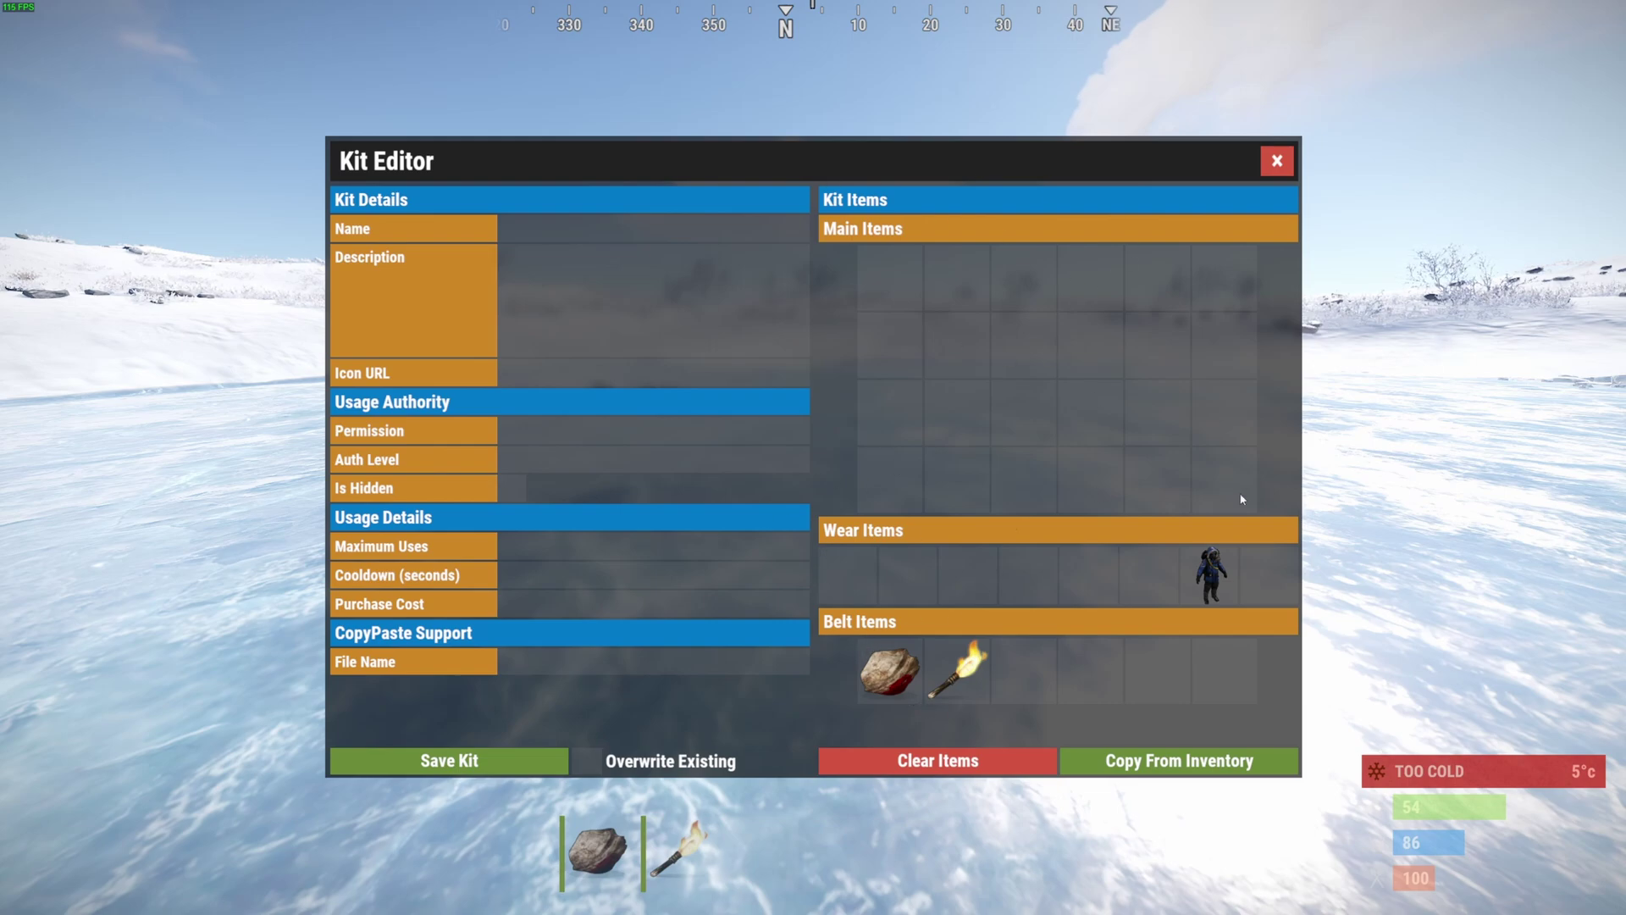
click(1277, 161)
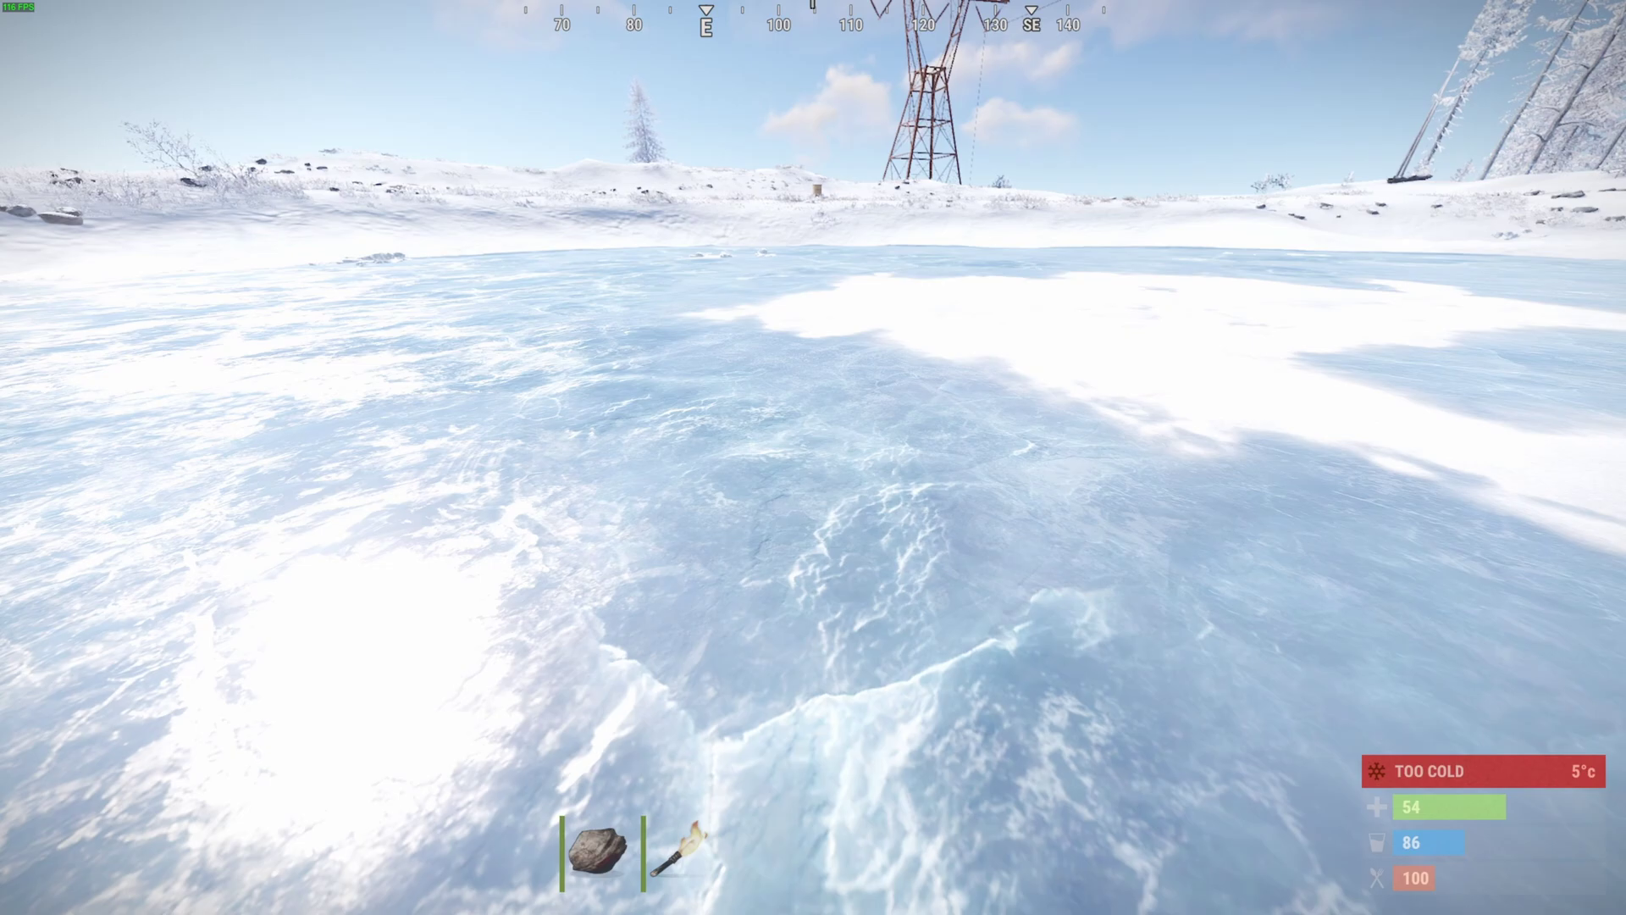
- Spawn a hunting bow, crossbow and wooden arrows from the developer console's ITEMS list
key(F1)
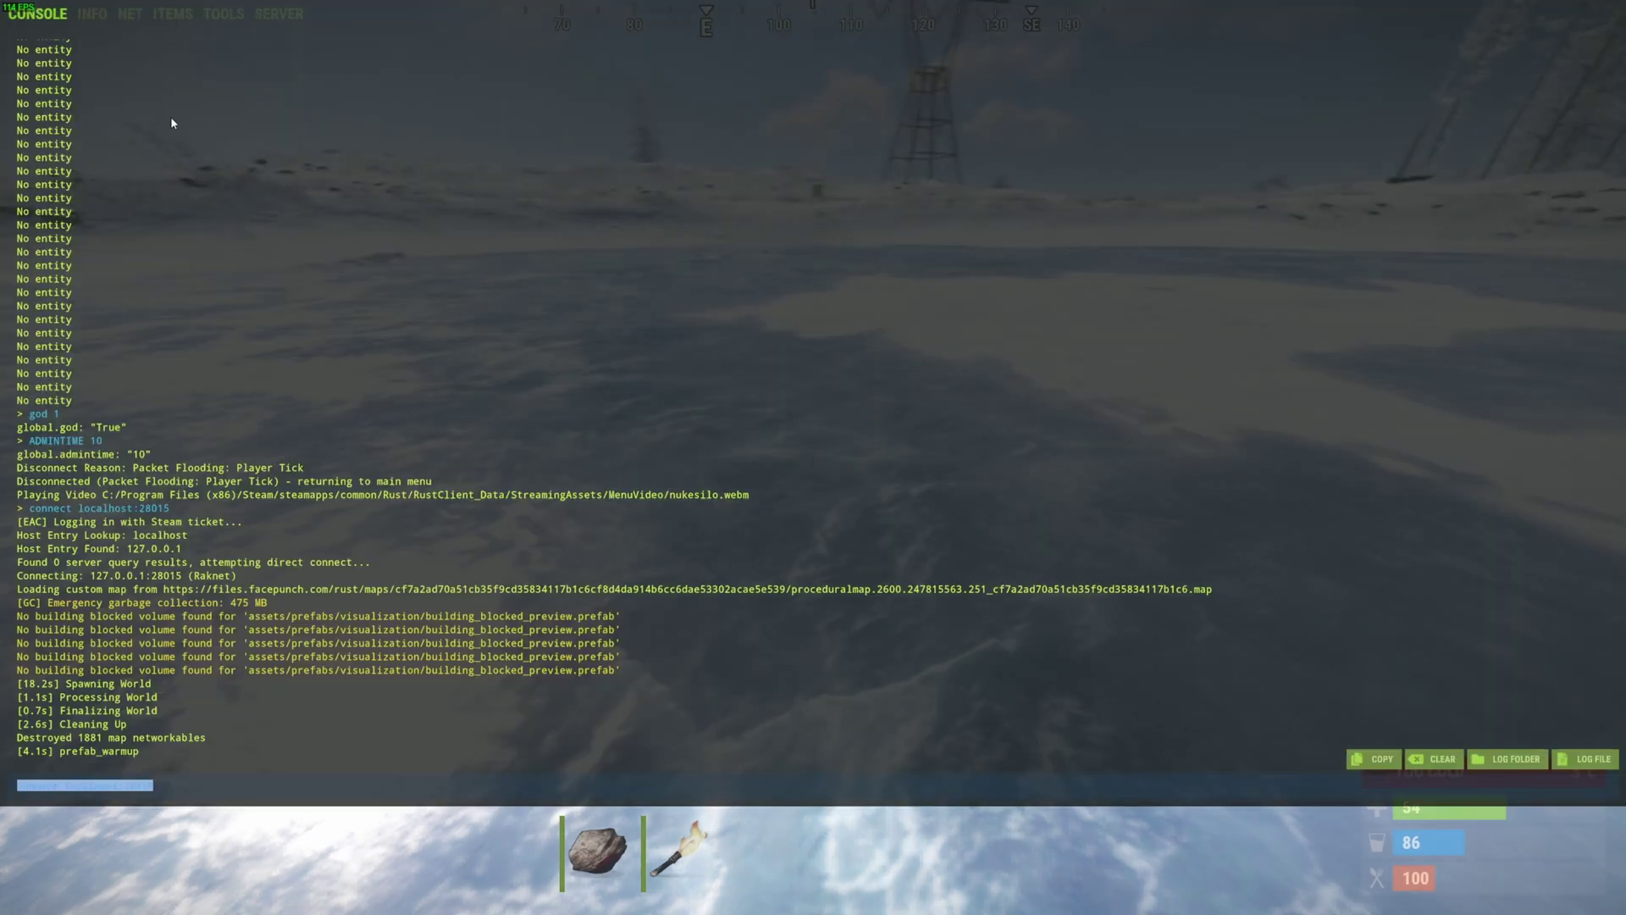
click(174, 12)
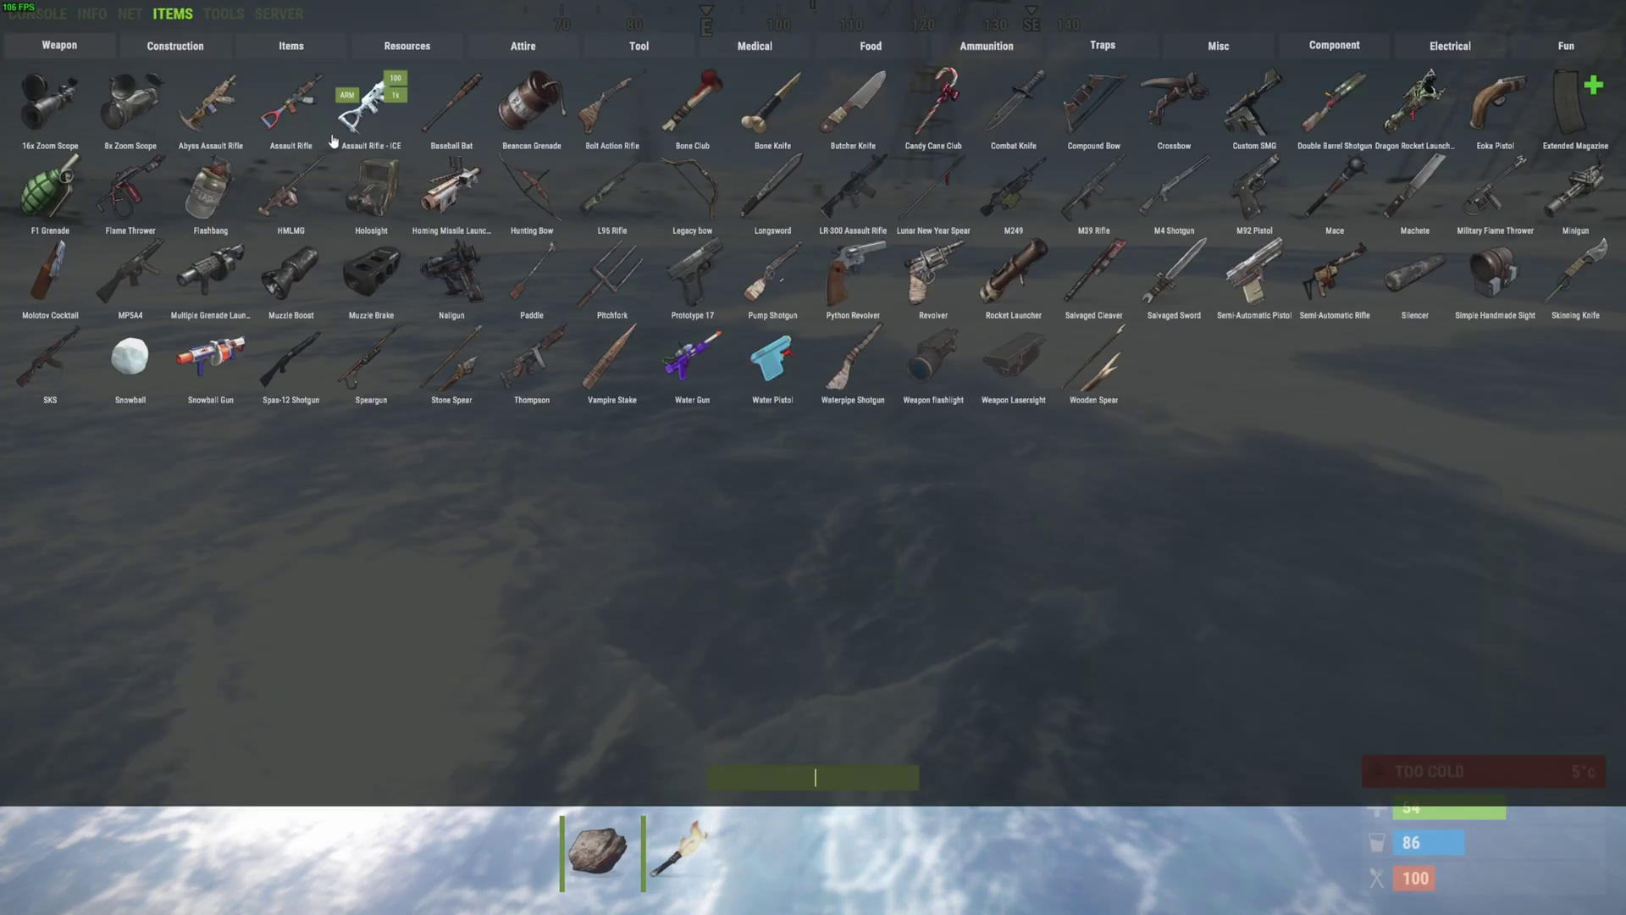
mouse_move(654, 200)
click(508, 179)
key(F1)
- Discard the spare 36-arrow stack and split the 64 arrows down to a stack of 32
key(Tab)
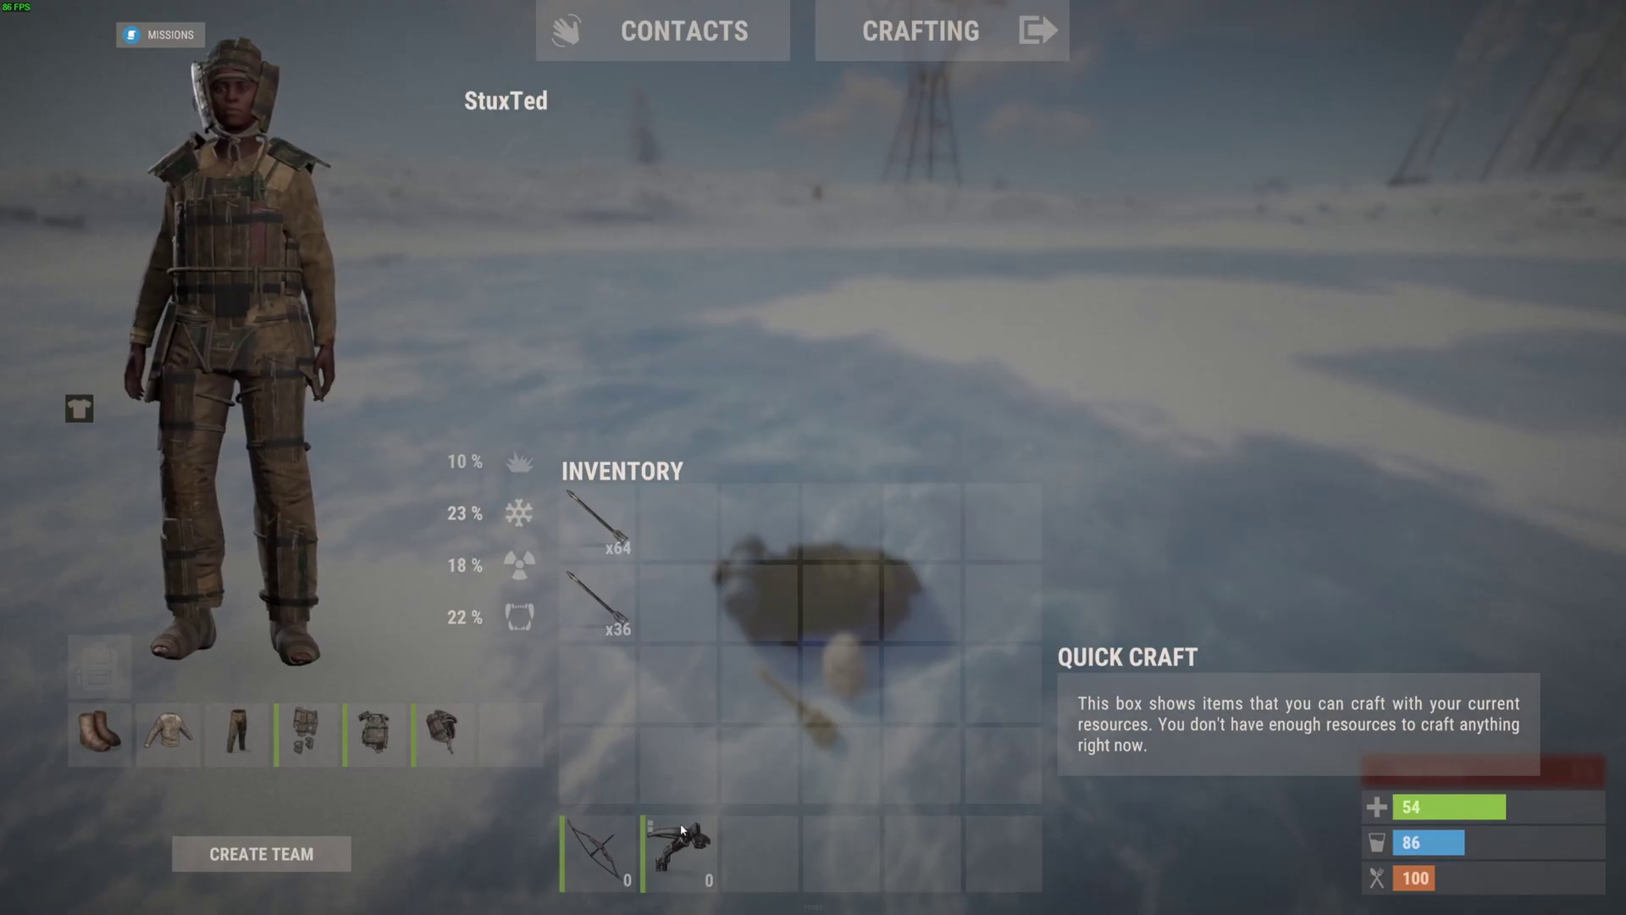
drag(614, 614, 568, 619)
click(603, 527)
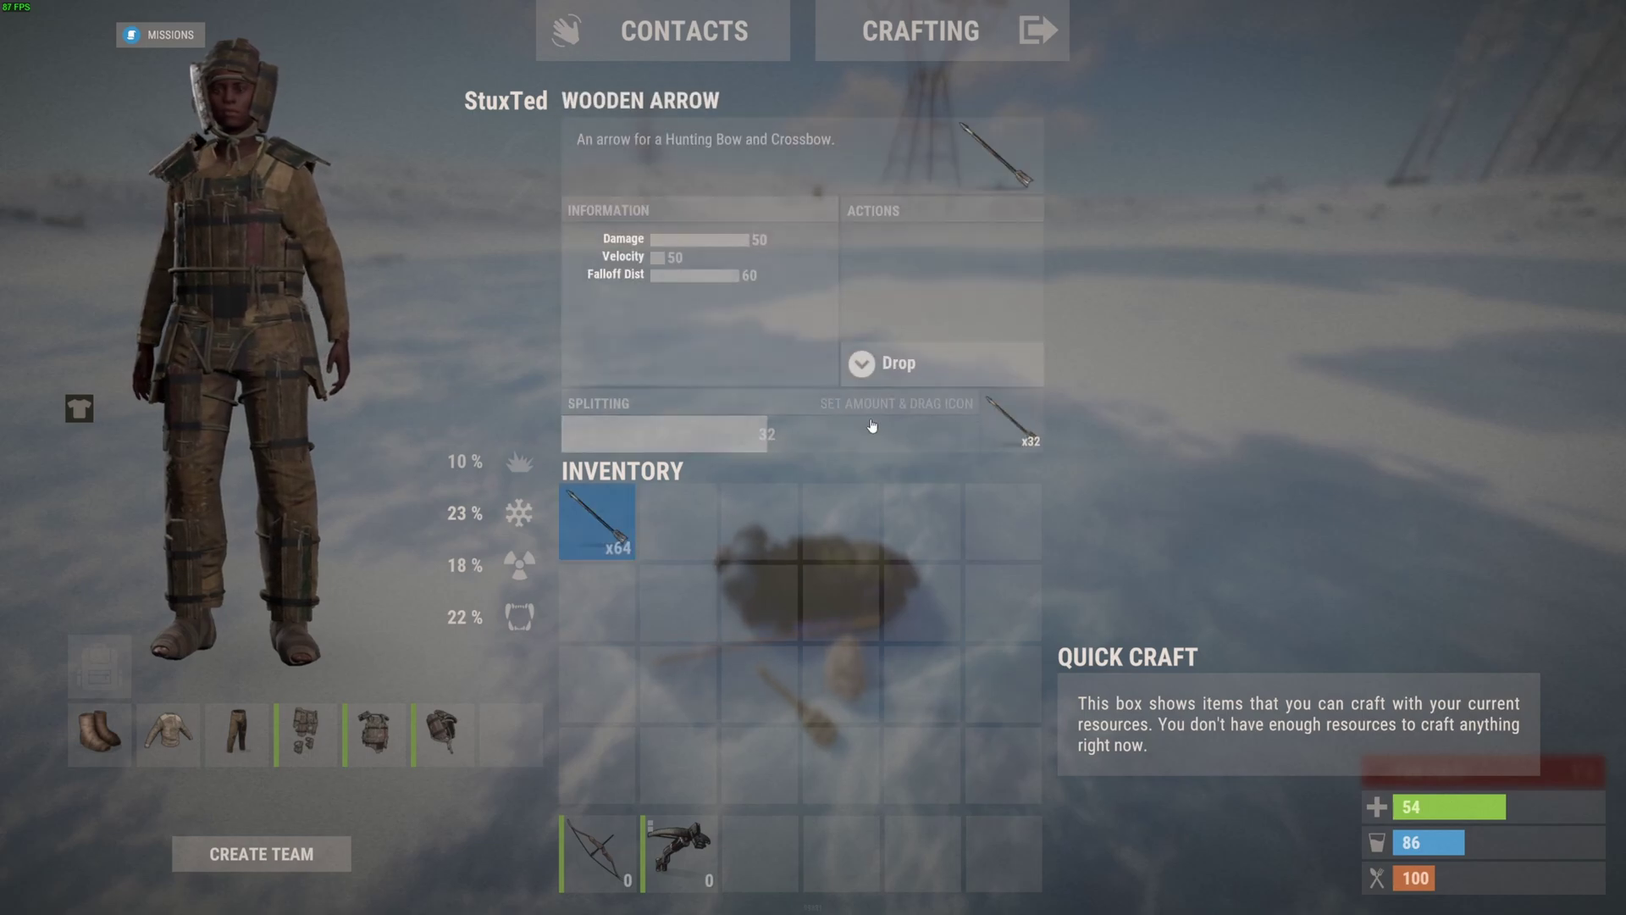
drag(841, 494, 662, 532)
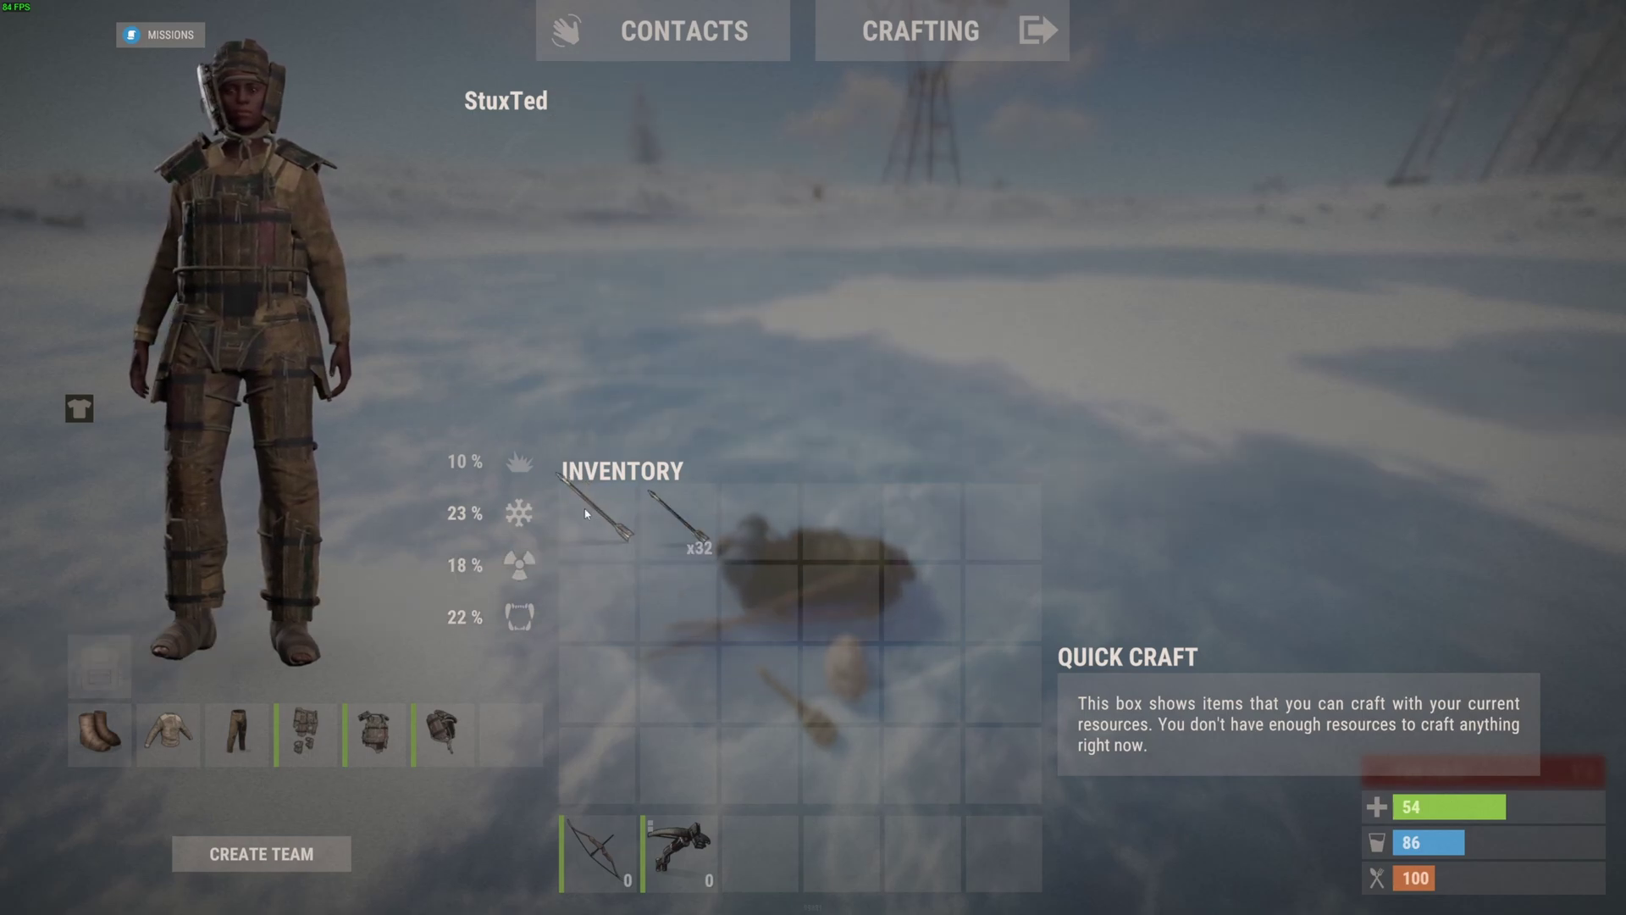
- Create a 'Tebex VIP' kit from the current gear, with permission kits.VIP1 and a 600-second cooldown
key(k)
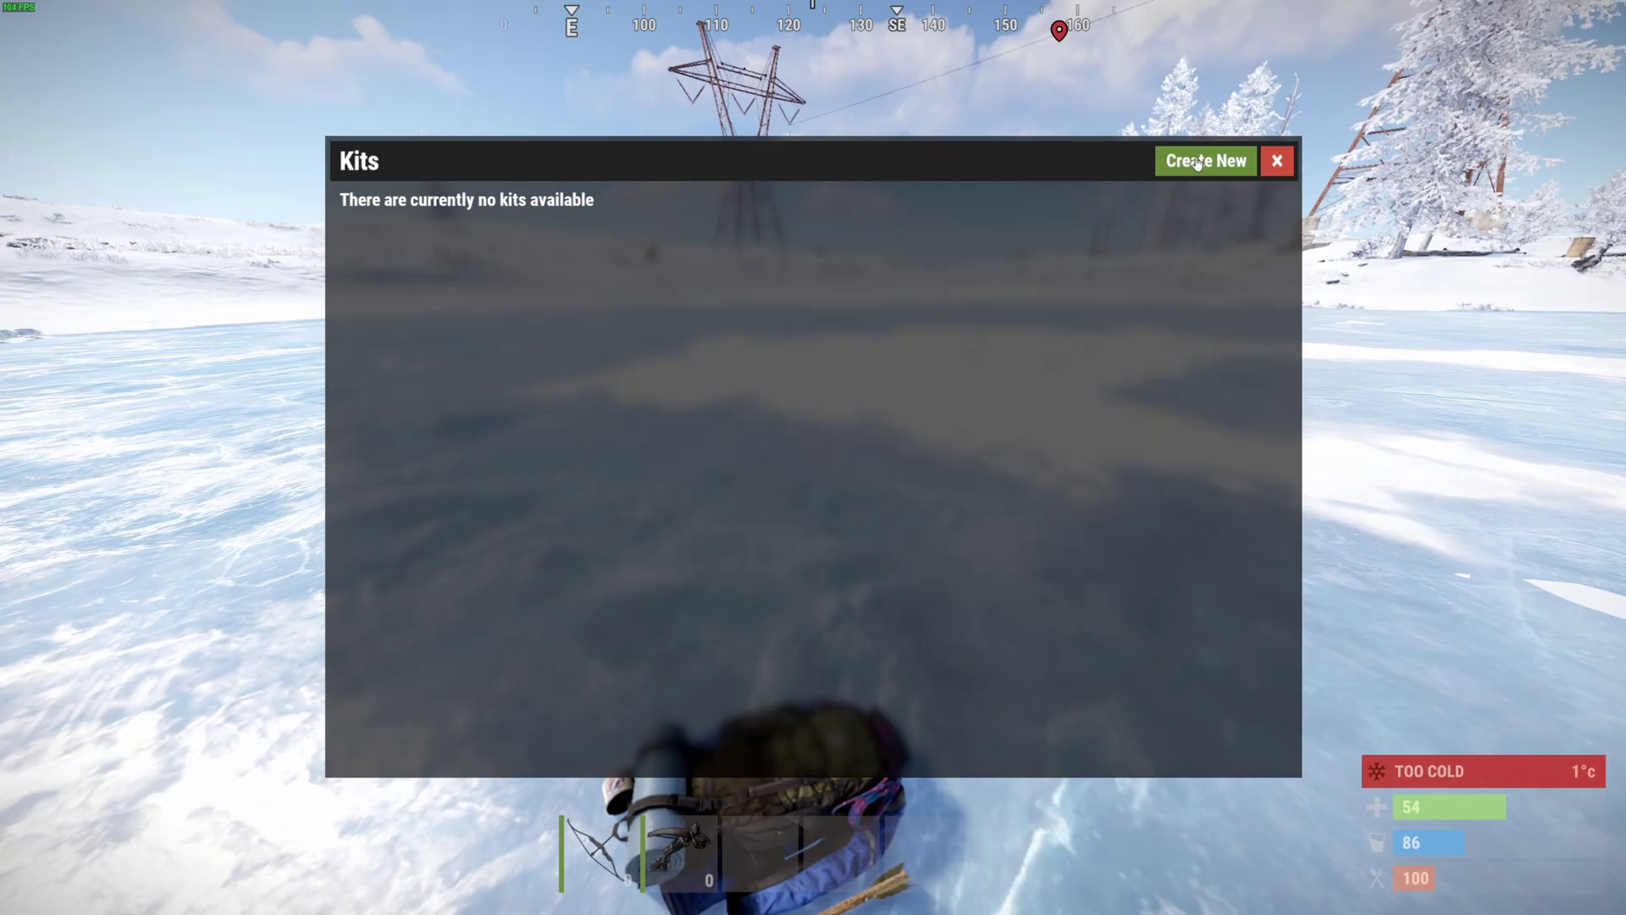
click(1196, 161)
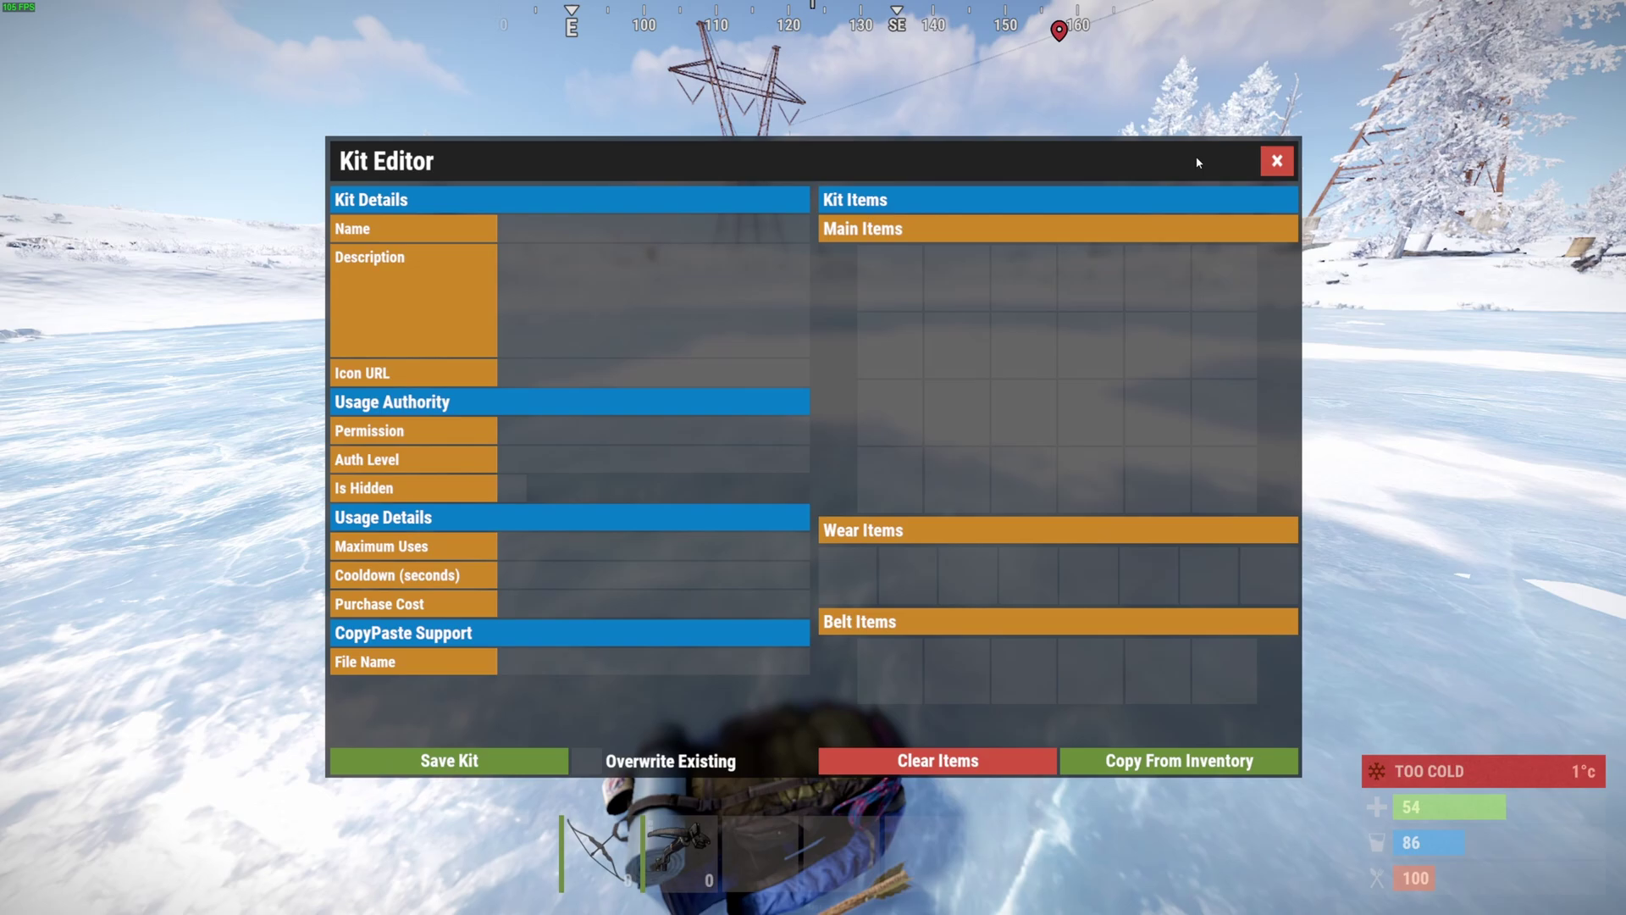
click(1137, 763)
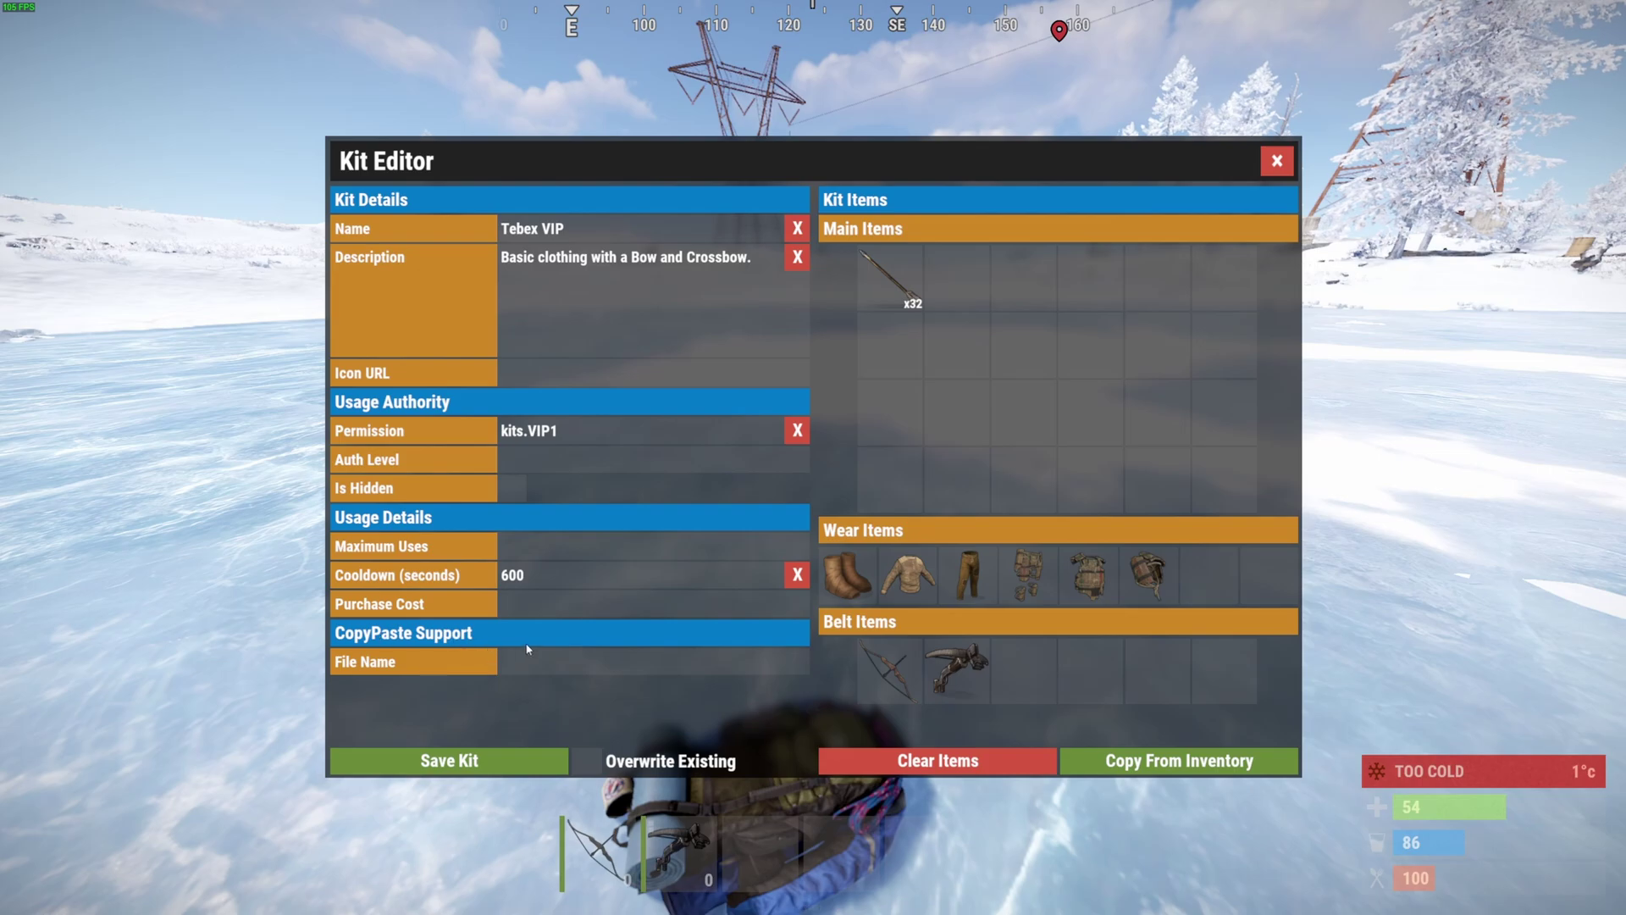
click(487, 766)
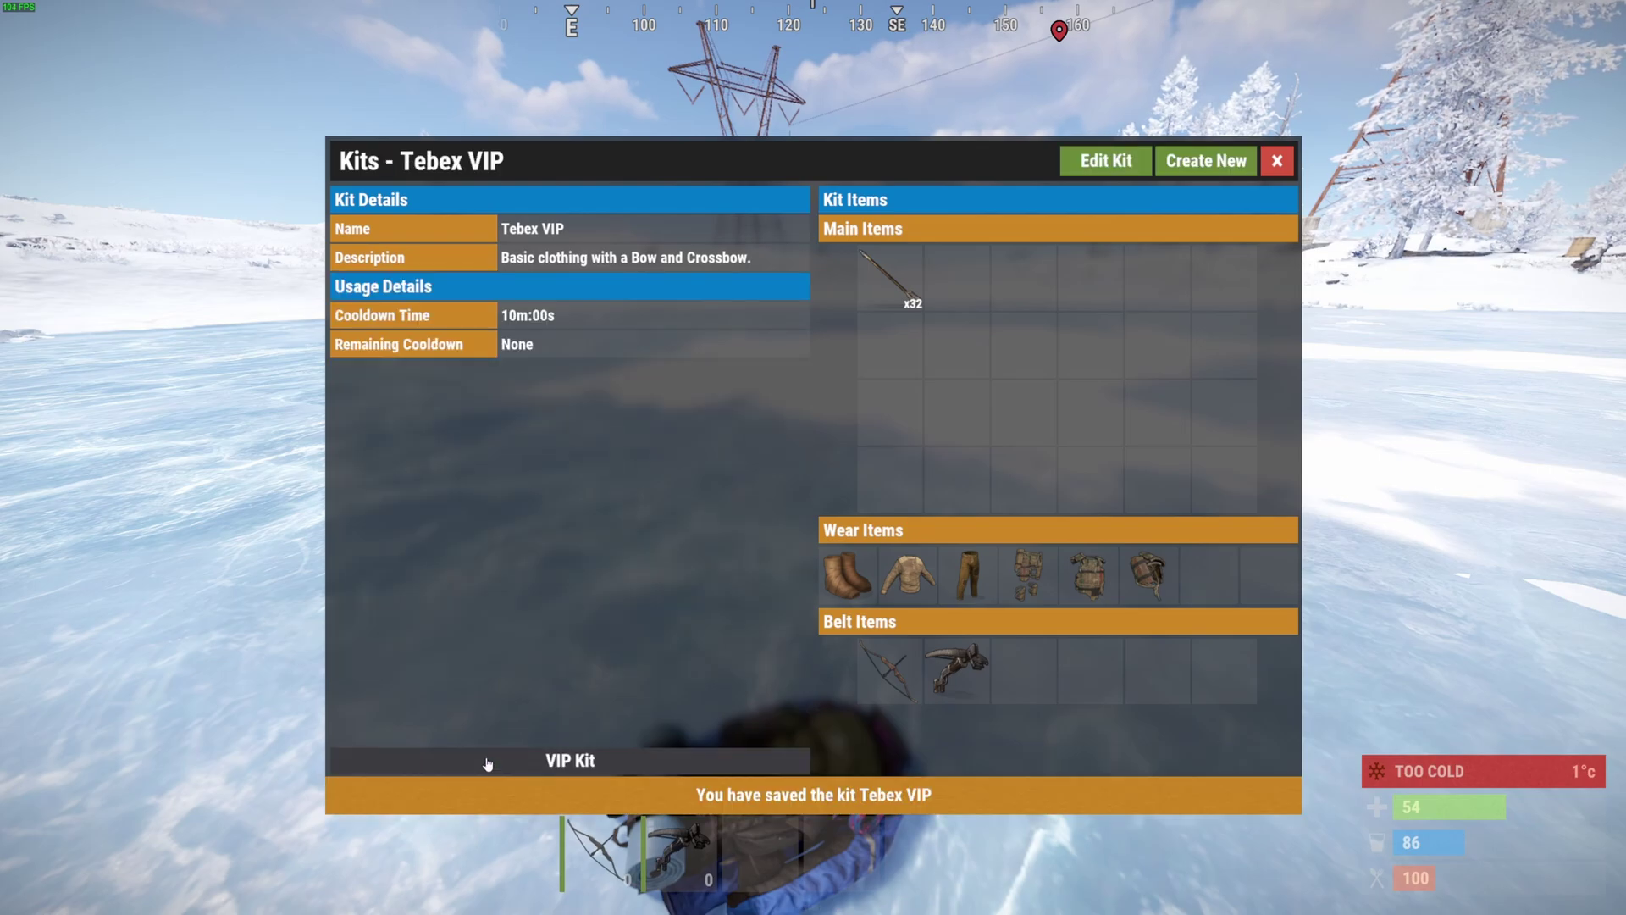
click(1276, 161)
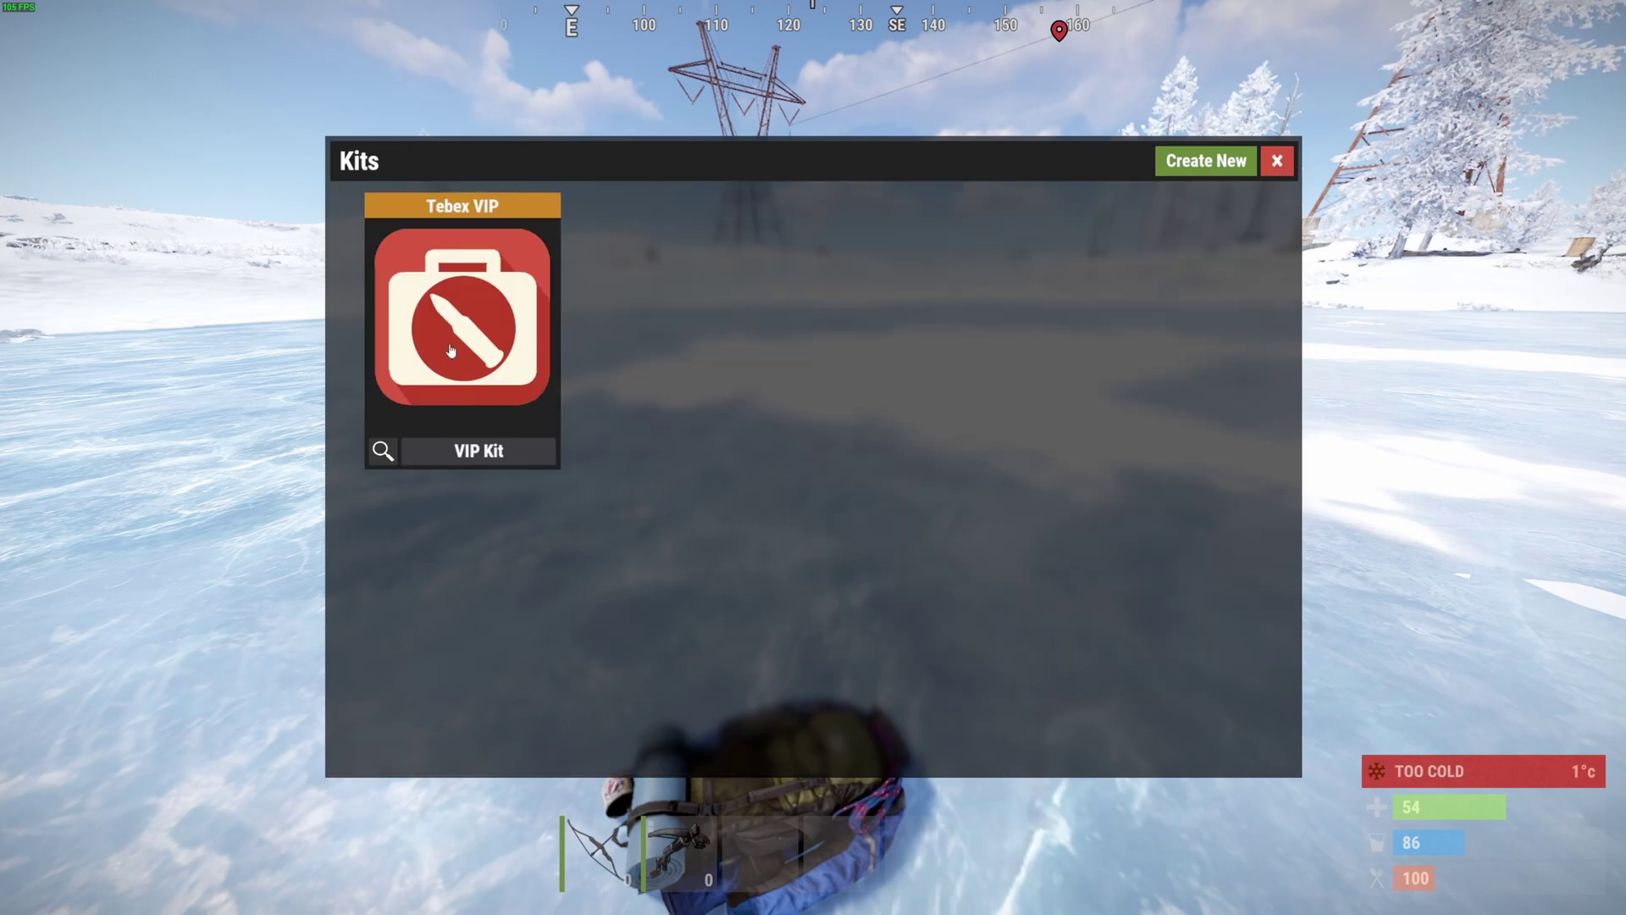
click(1283, 164)
key(Return)
- Review the permission groups via /cp without creating one, then open the Permissions Manager
text(/cp)
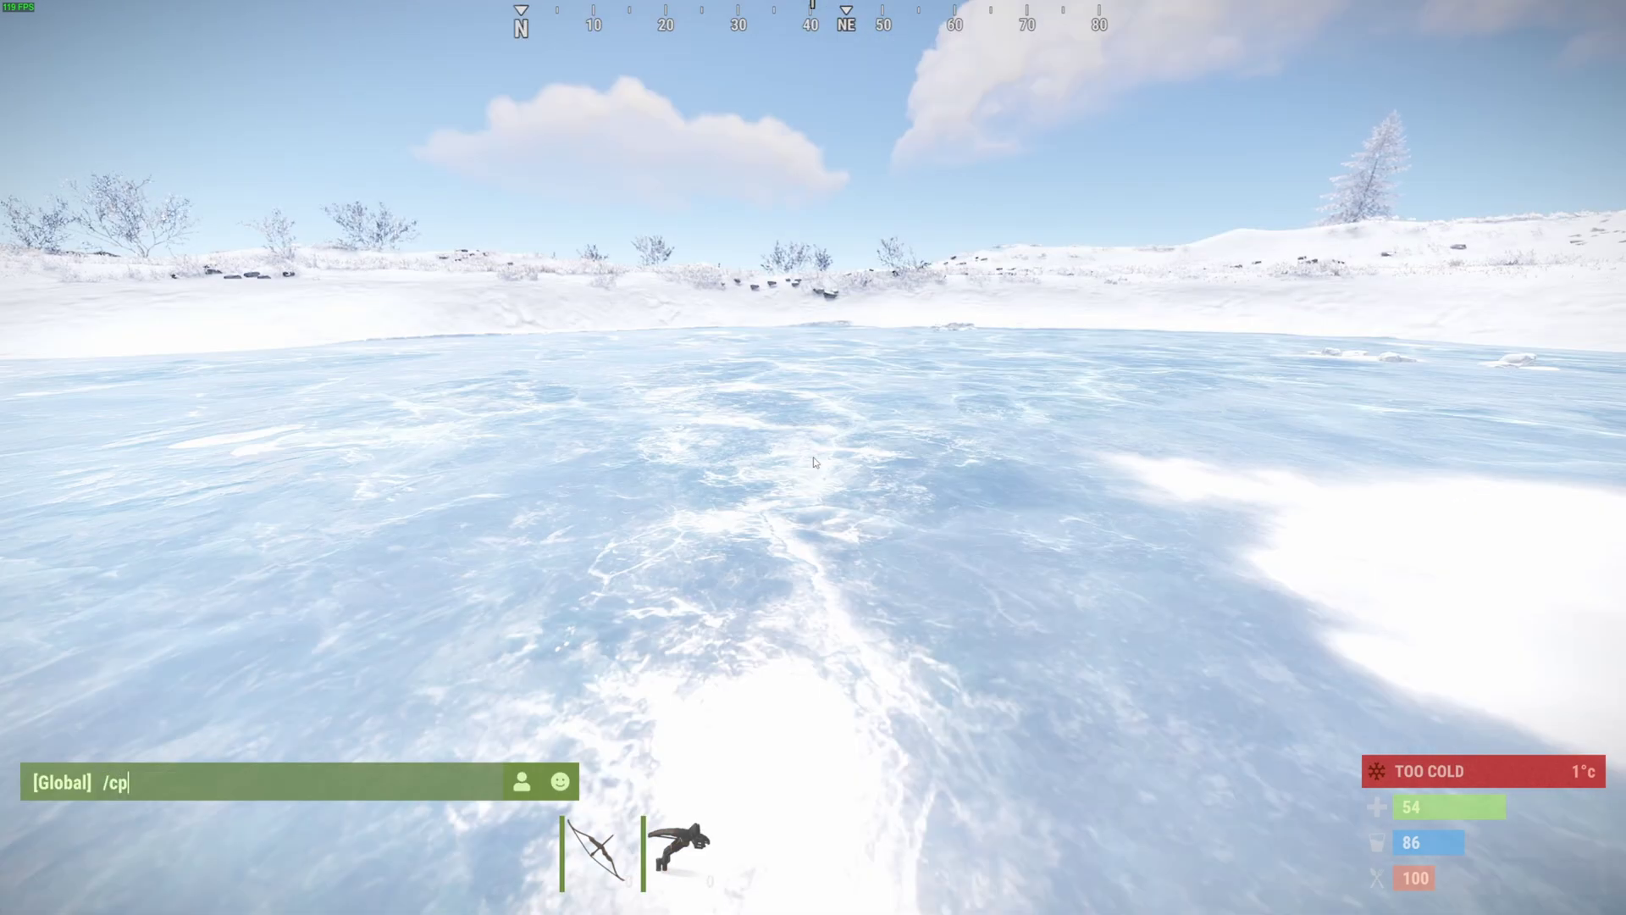
key(Return)
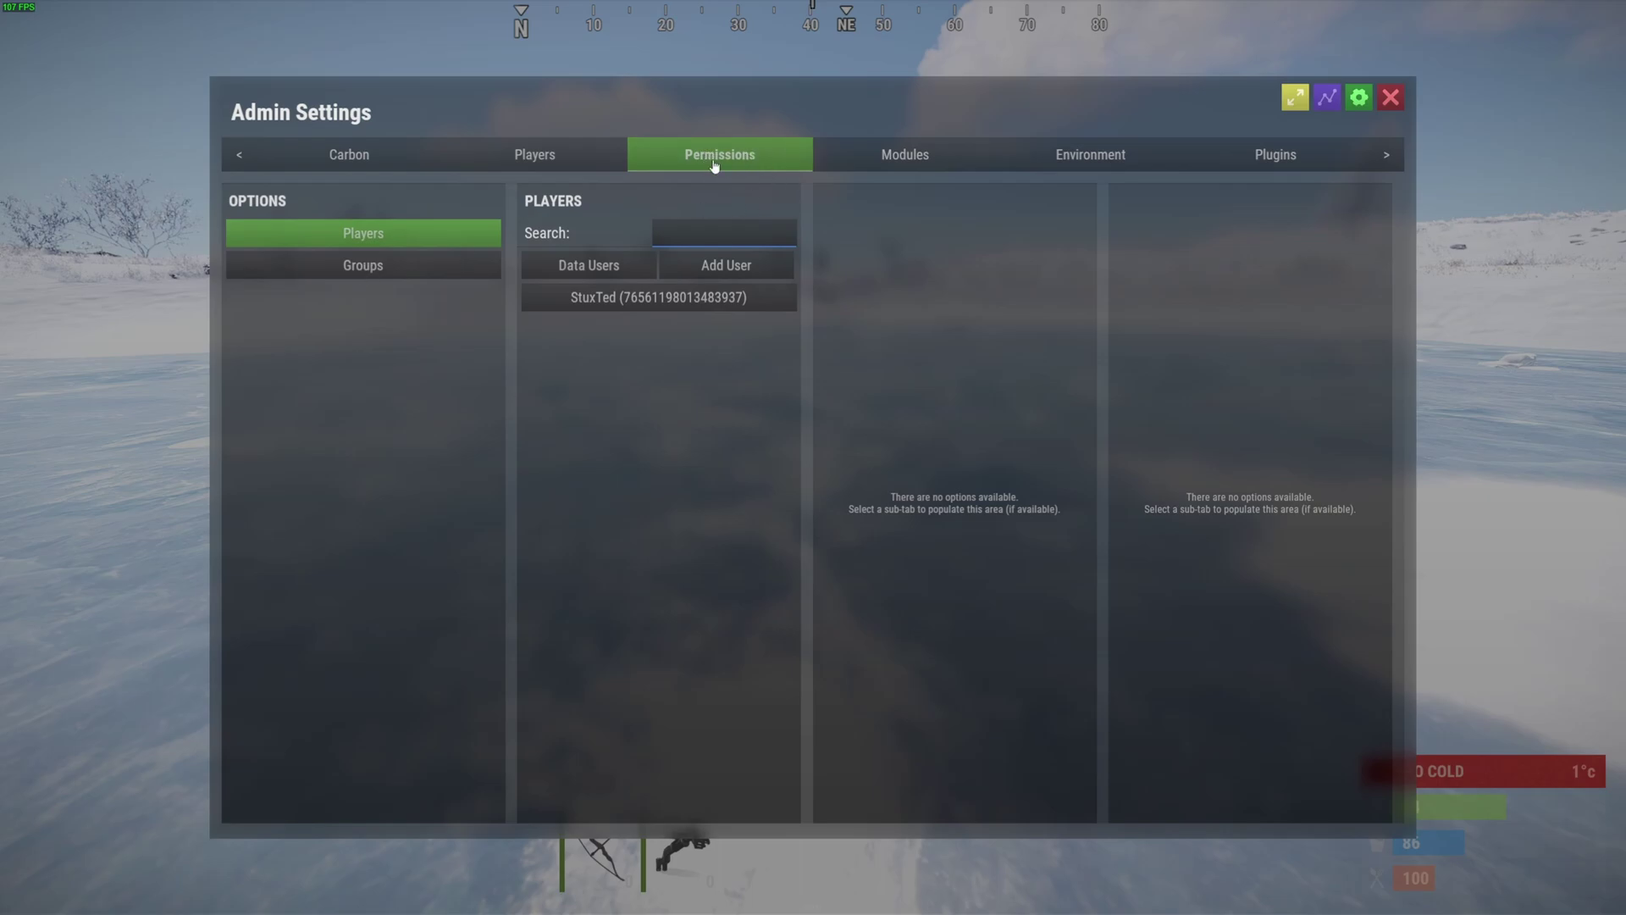
click(335, 274)
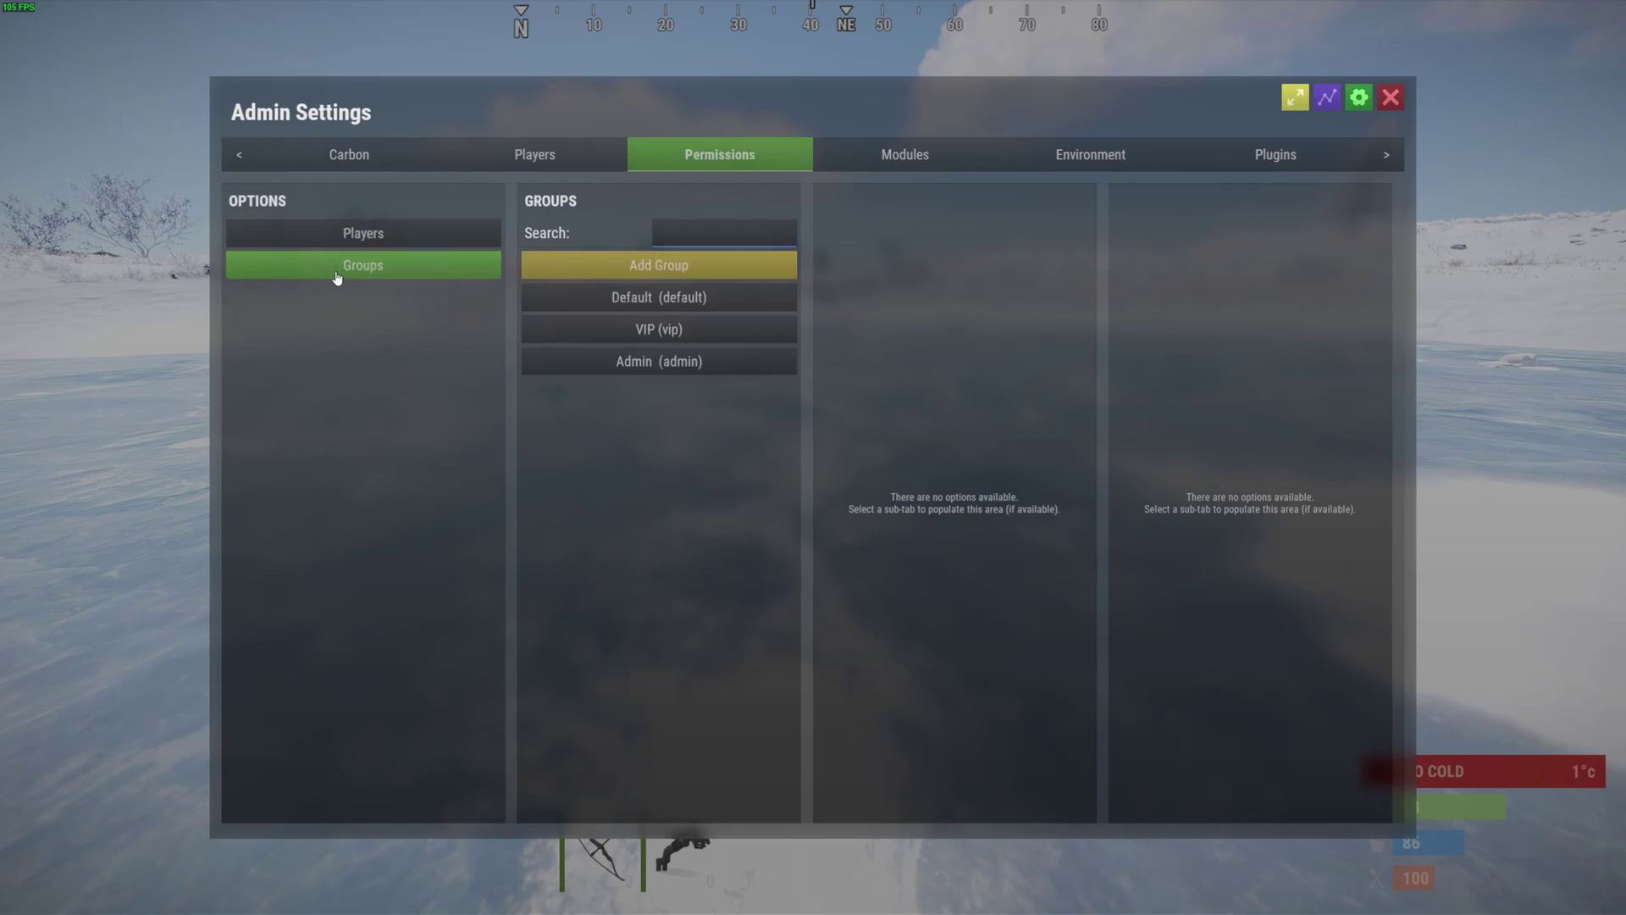
click(659, 269)
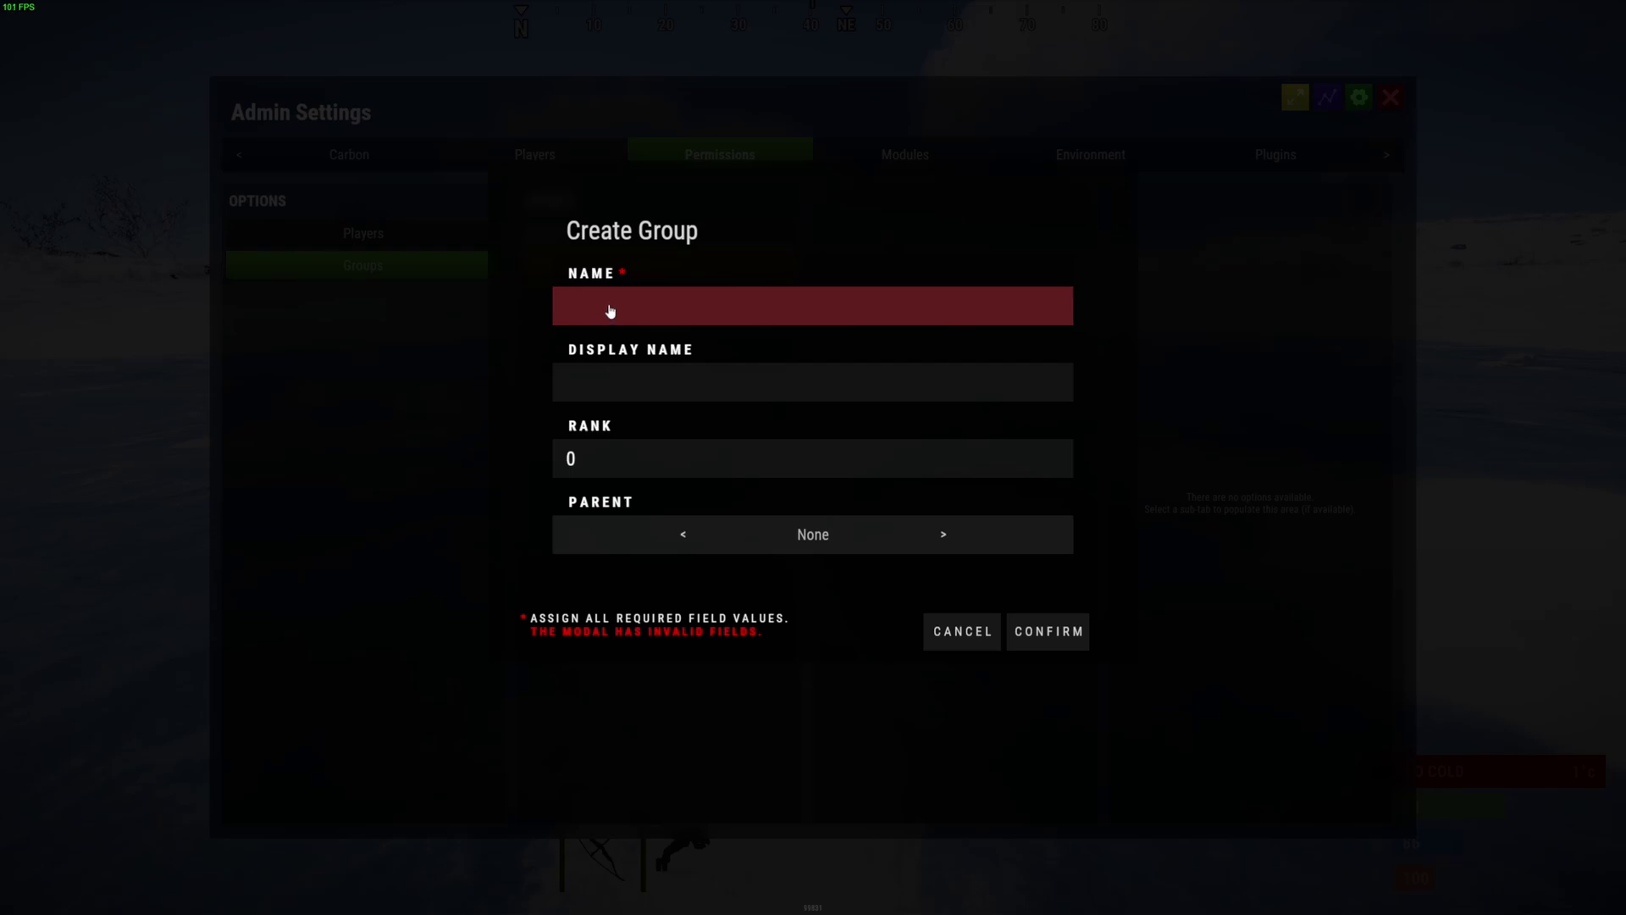
key(Escape)
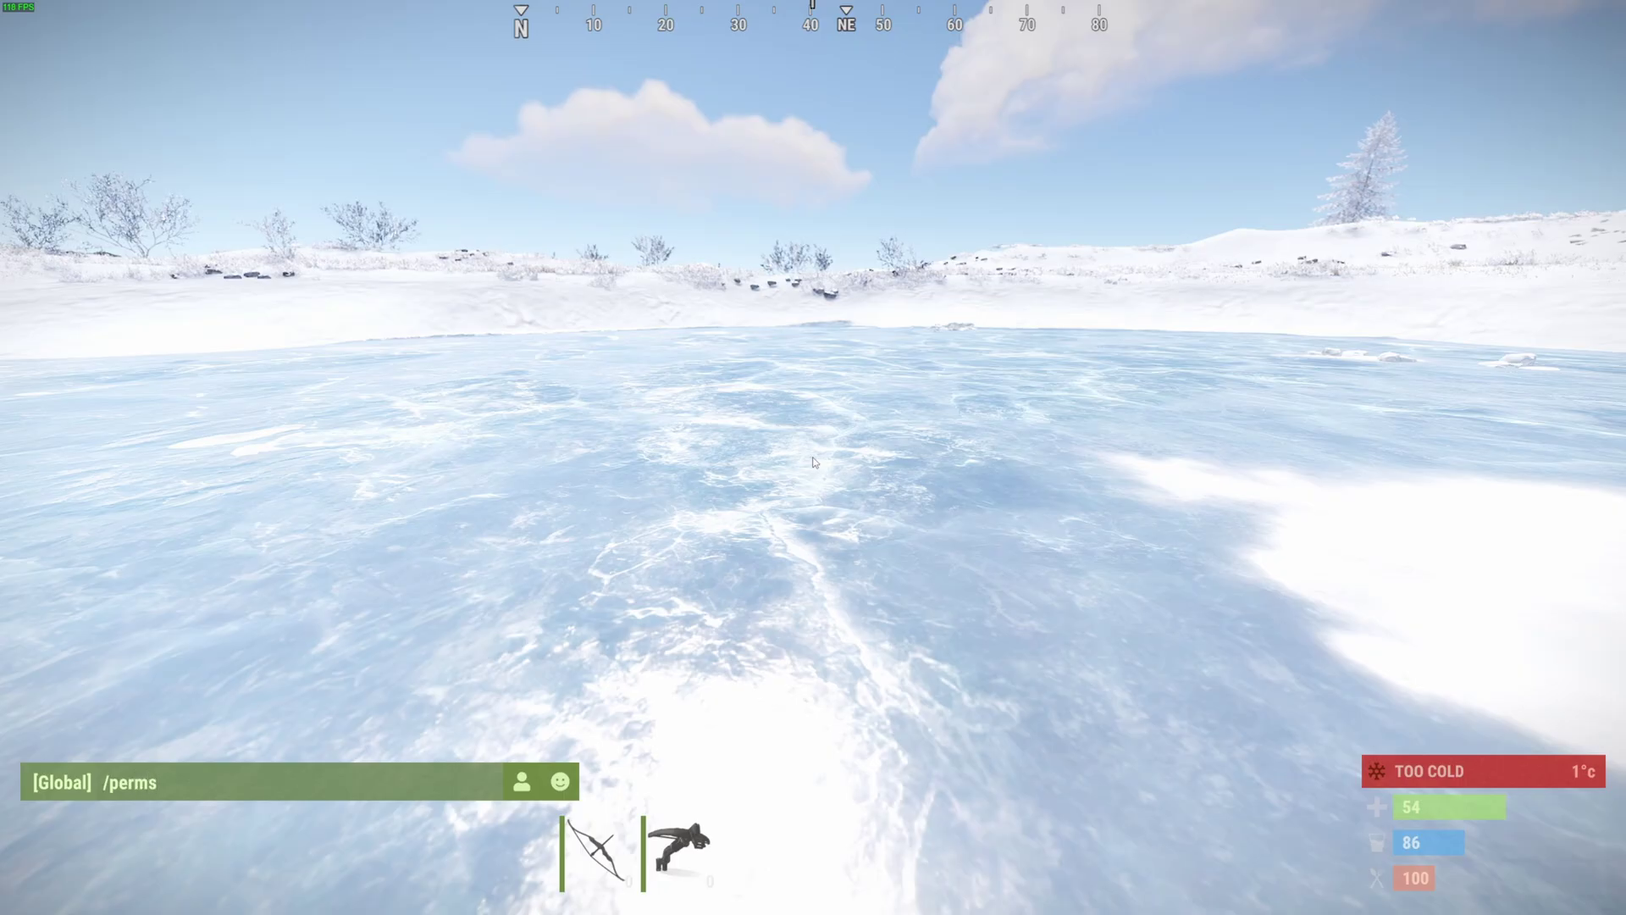
key(Return)
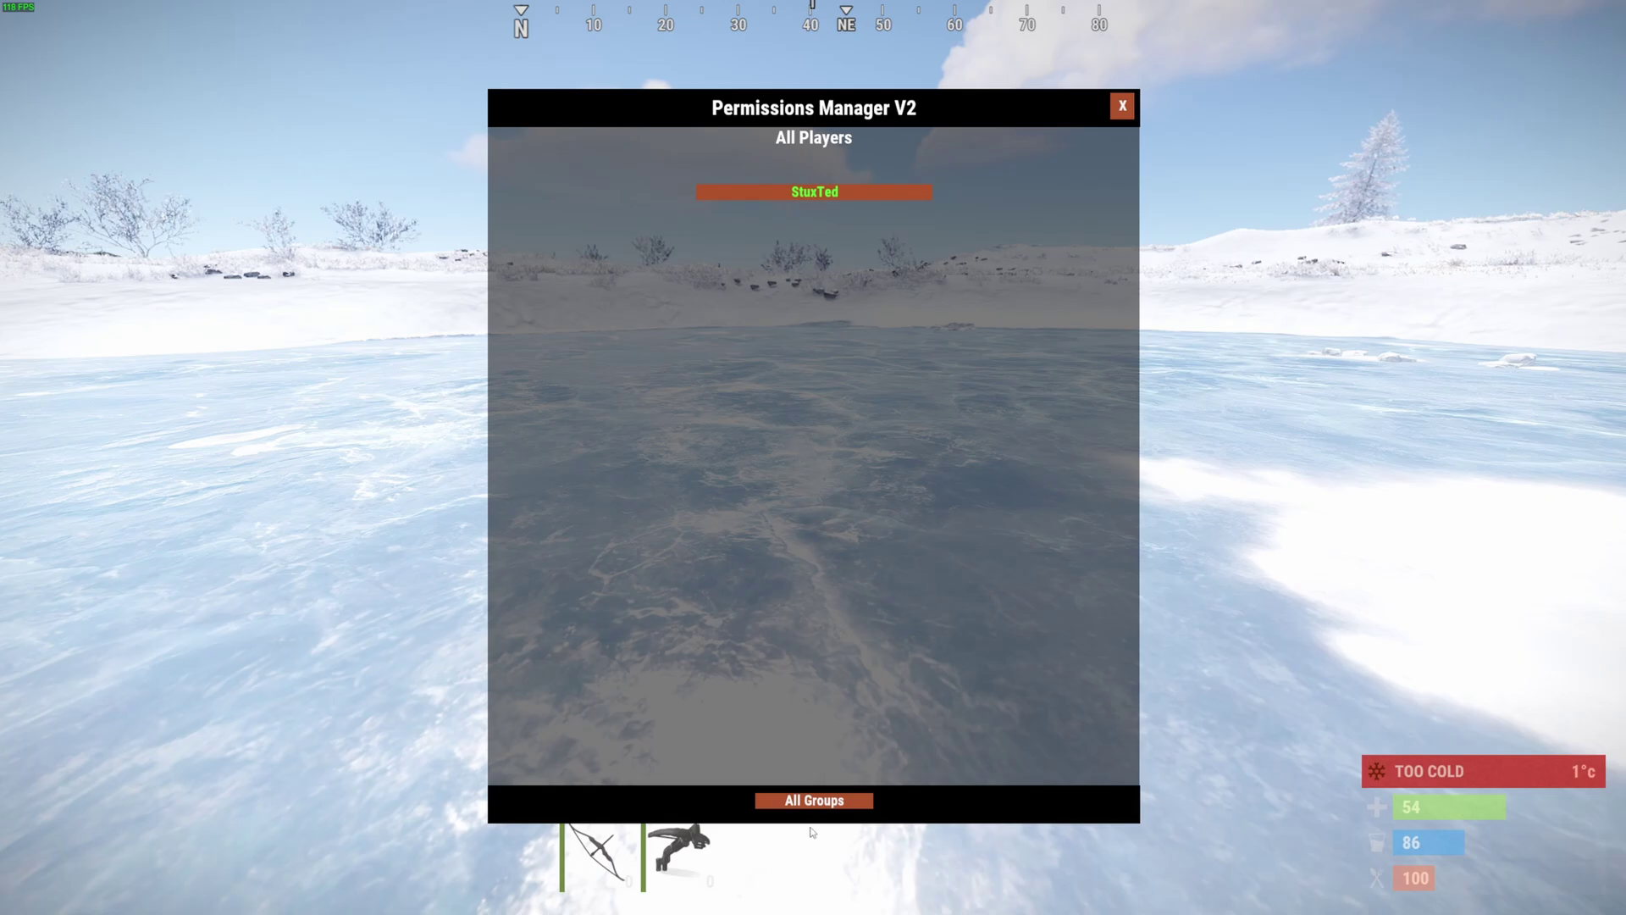
- Grant the vip group the vip1 kits permission
click(809, 802)
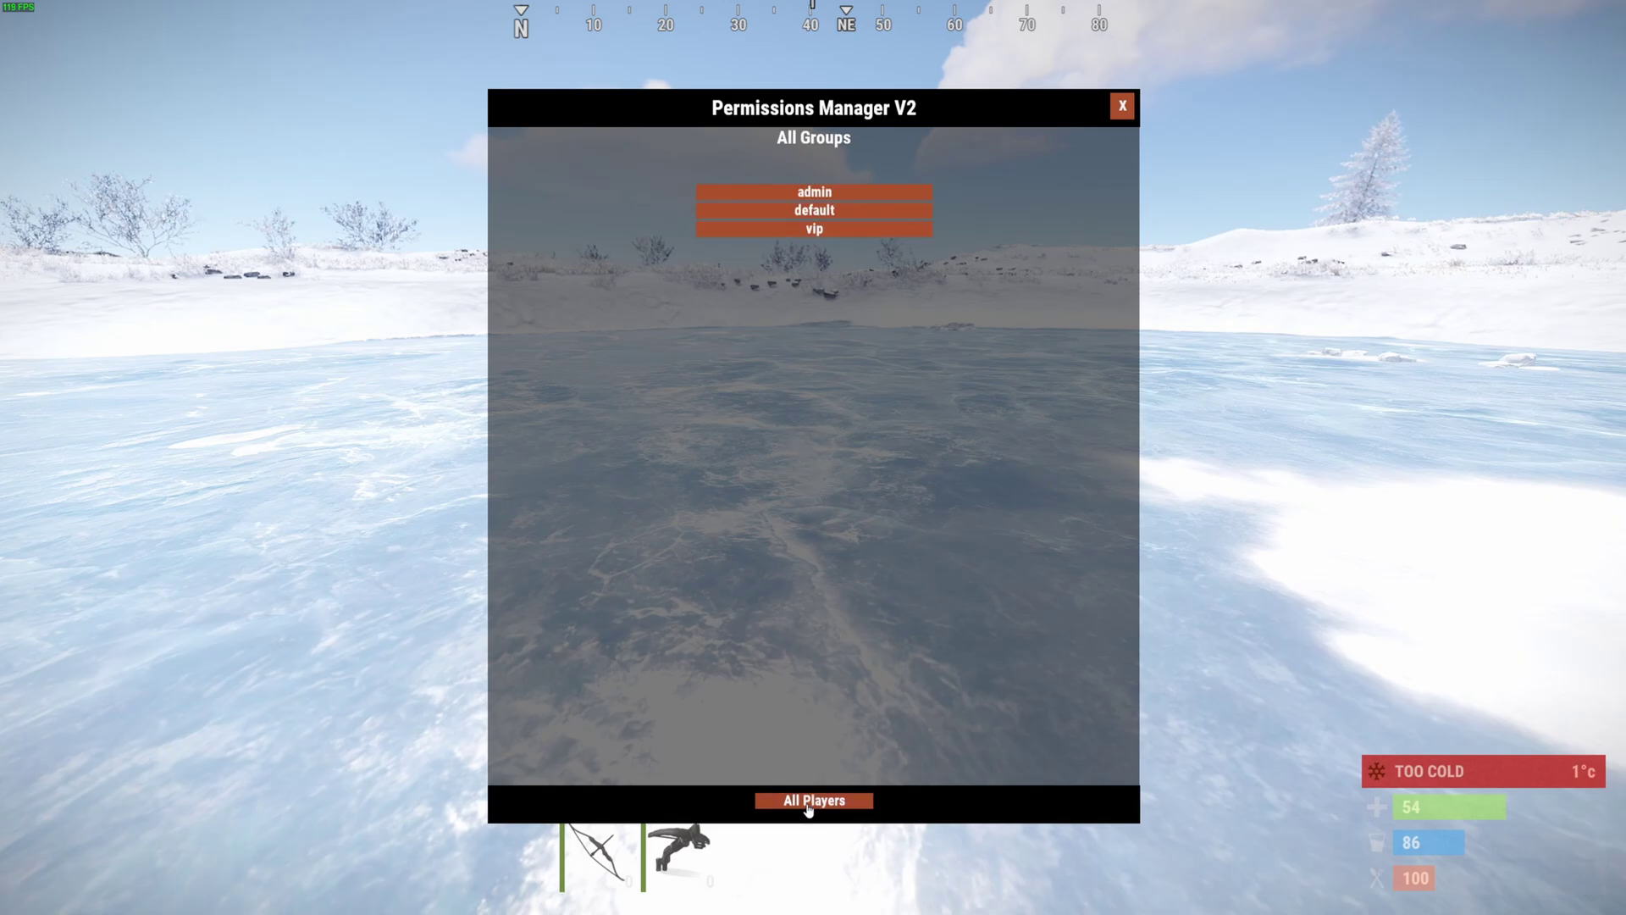
click(811, 230)
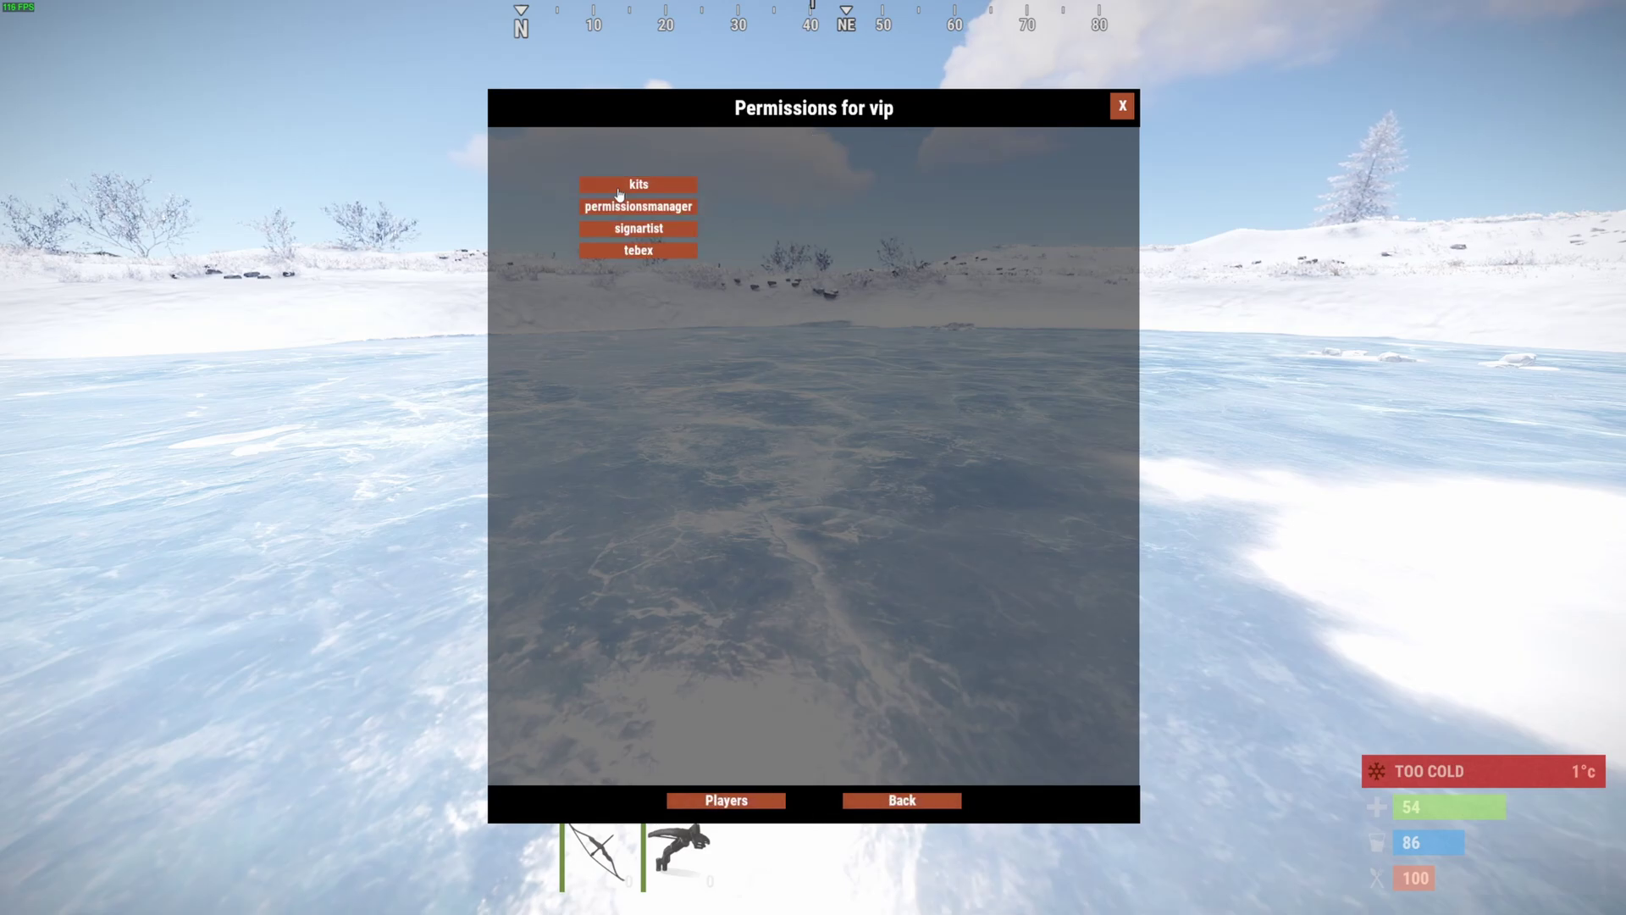
click(623, 186)
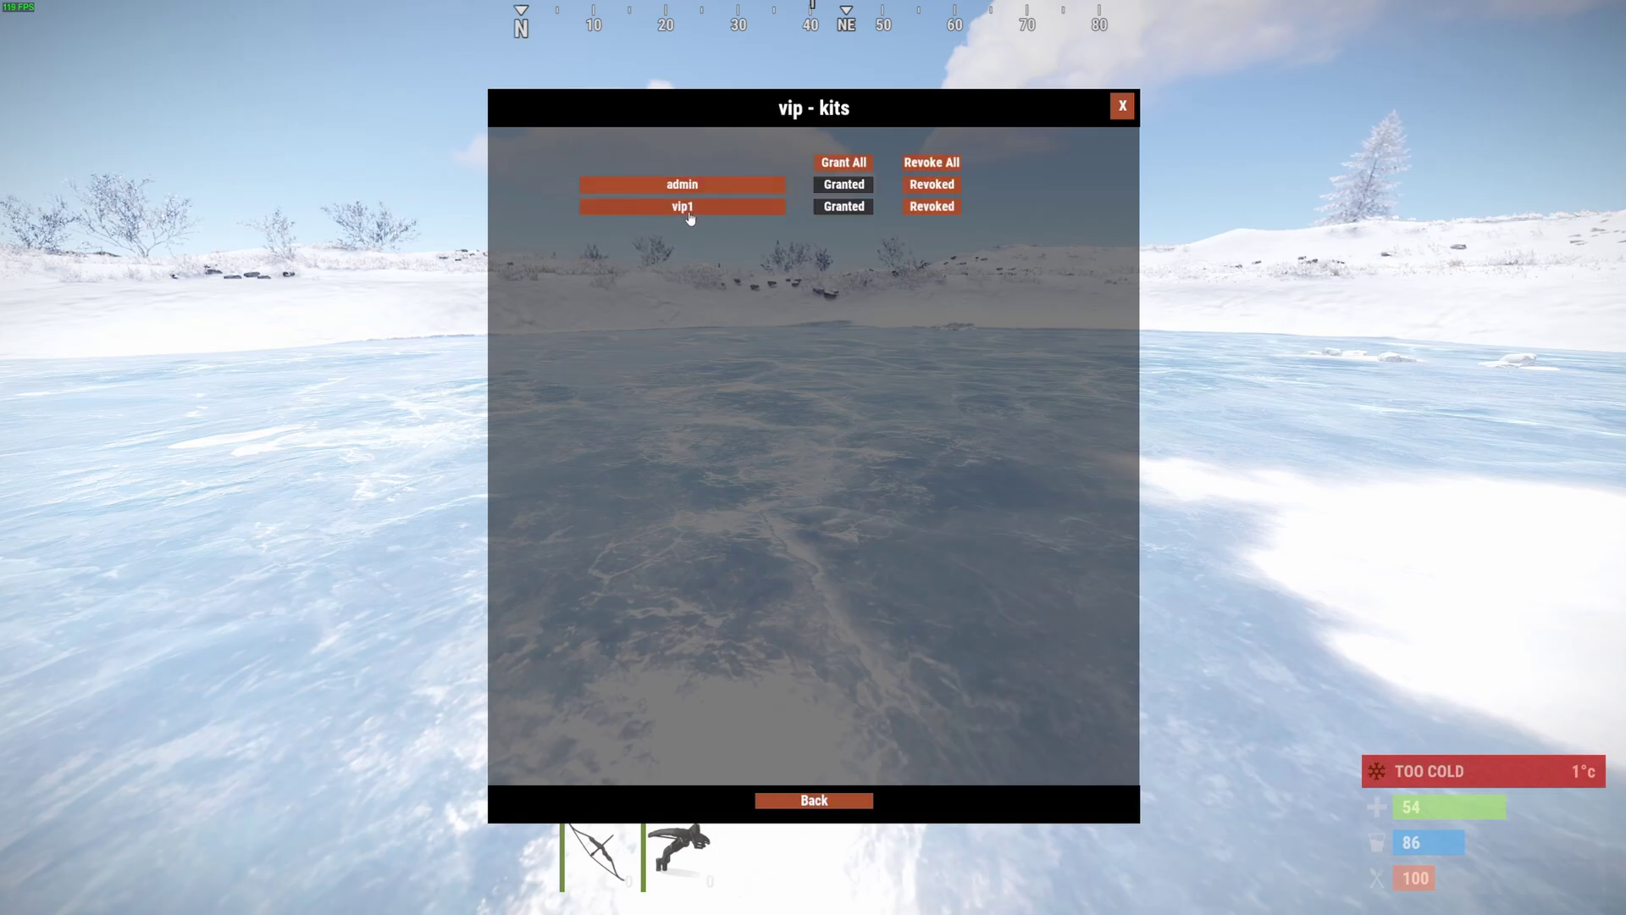
click(853, 219)
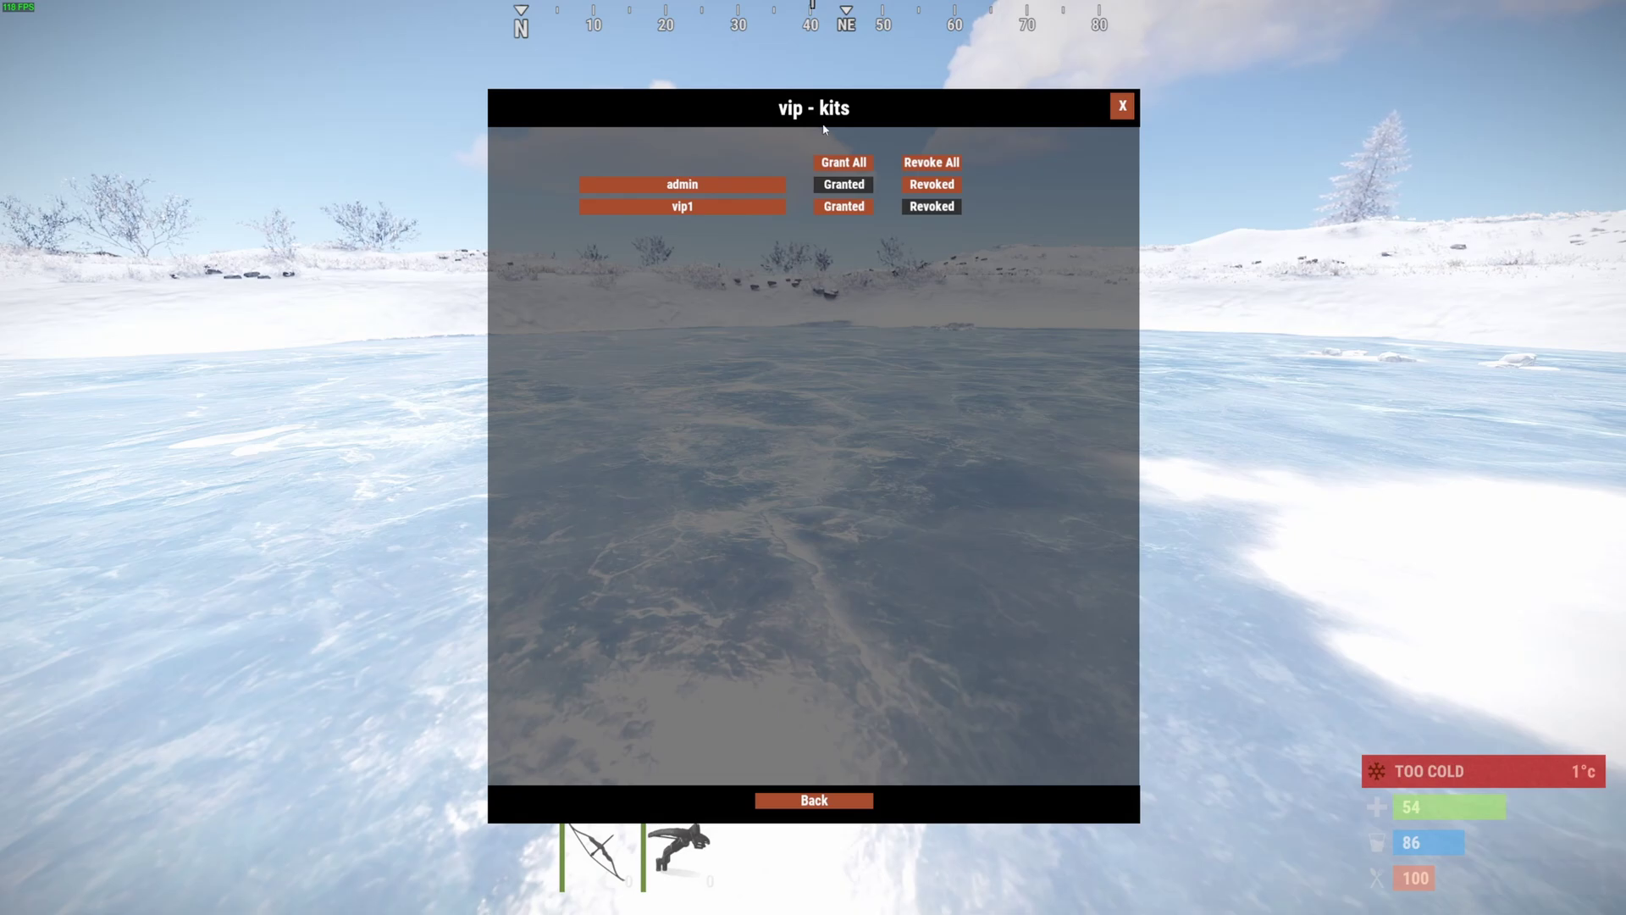
click(1122, 109)
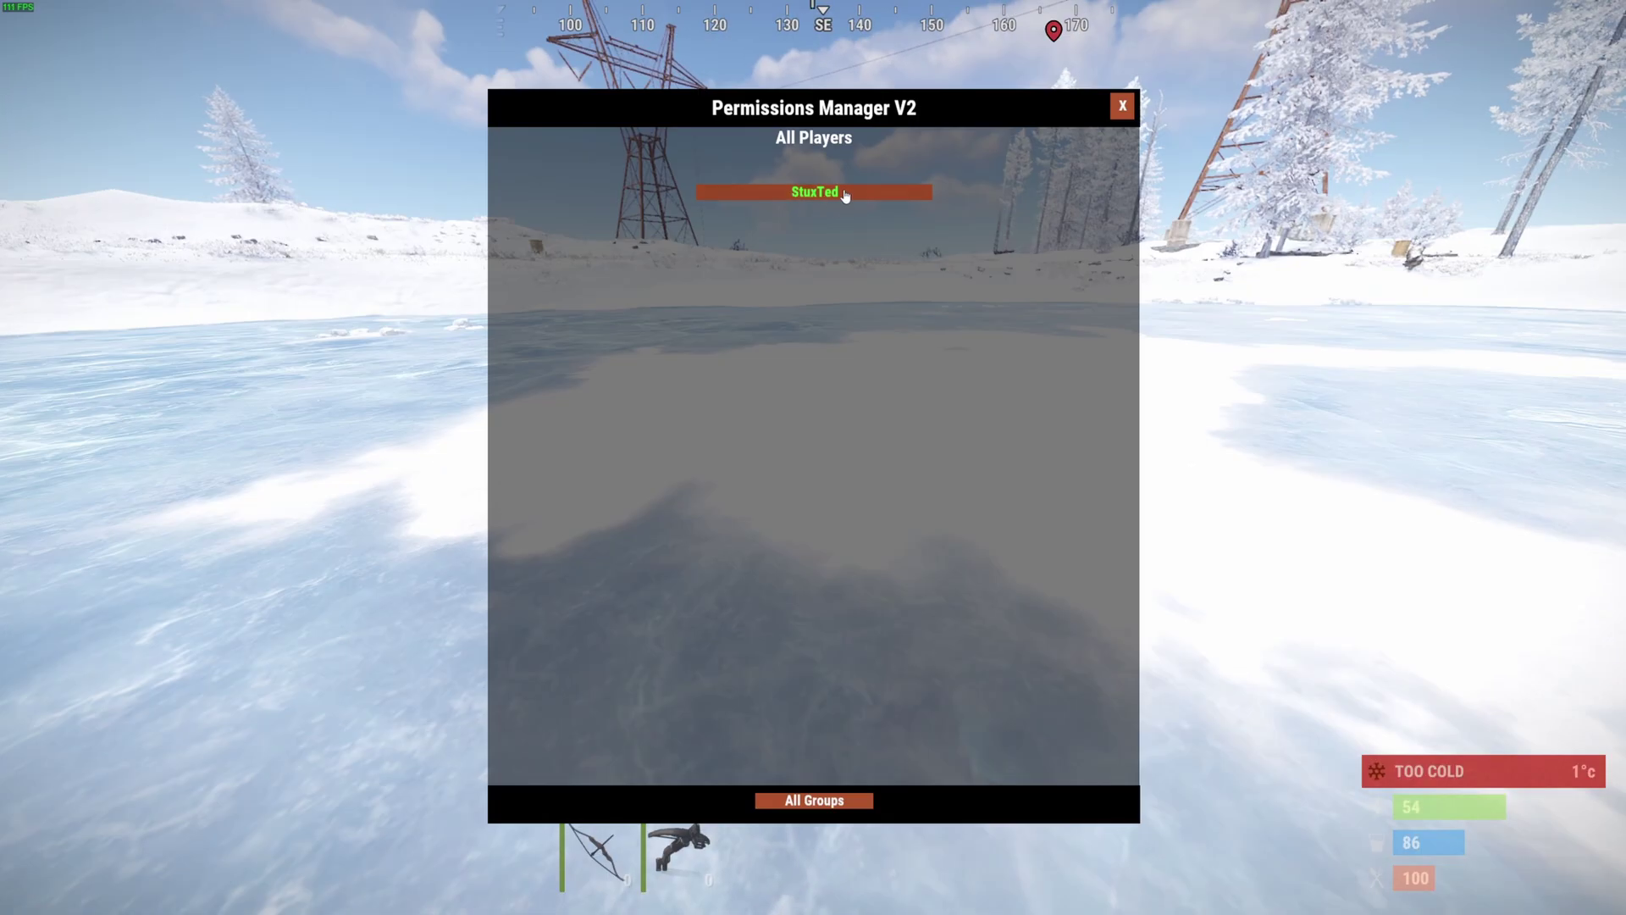
- Revoke the player's membership in the vip group
click(828, 191)
click(744, 800)
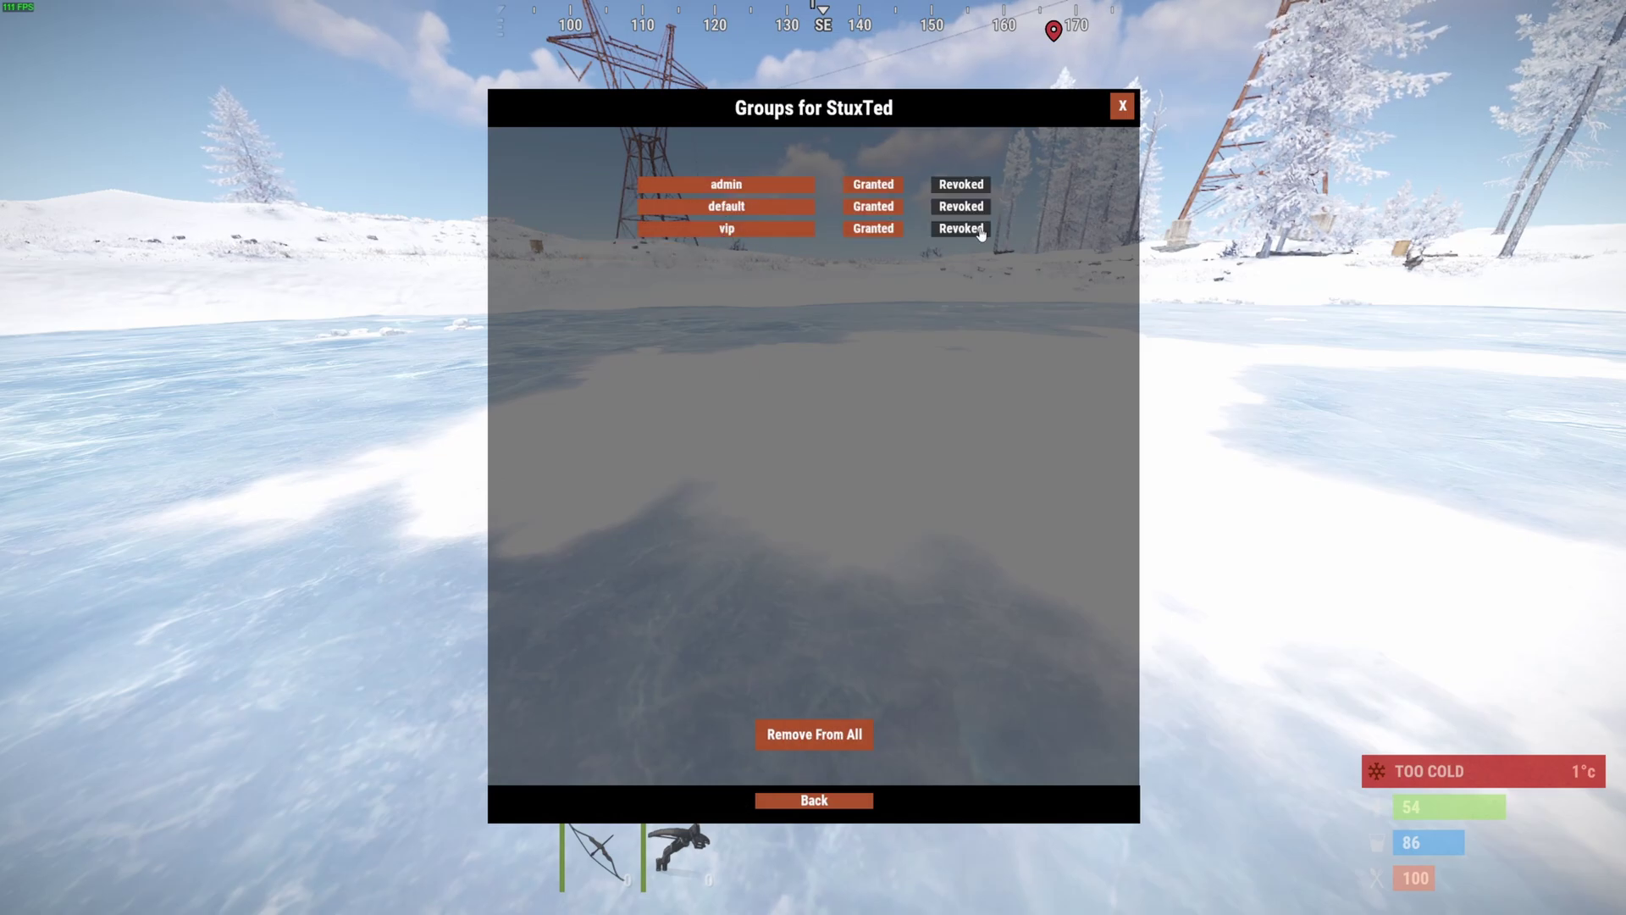
click(953, 232)
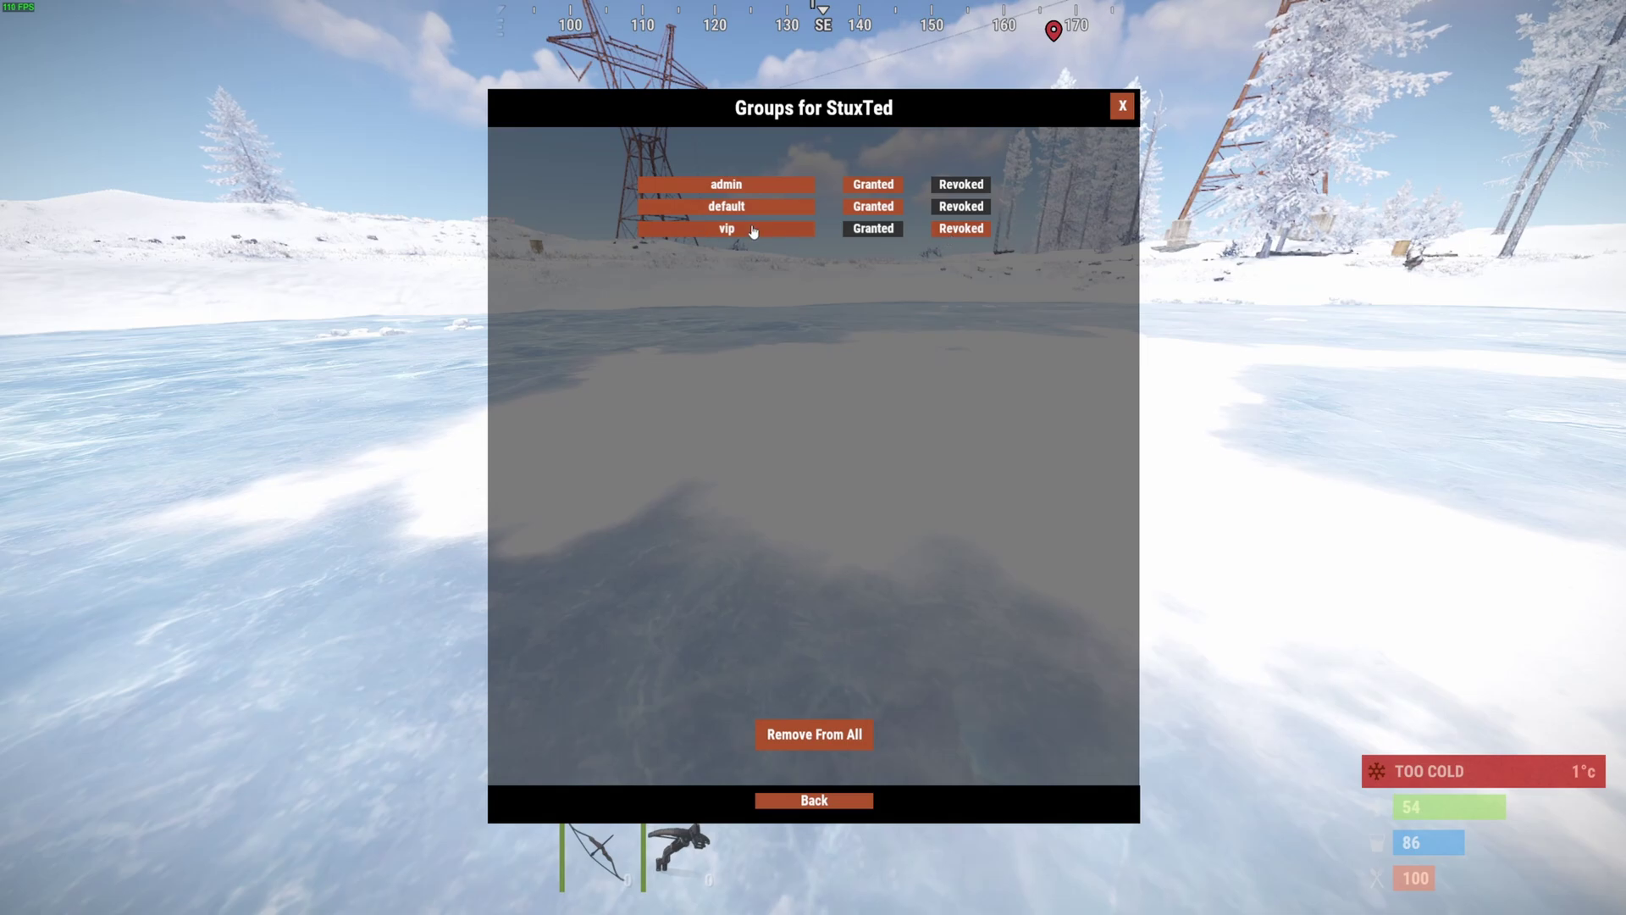
click(1122, 105)
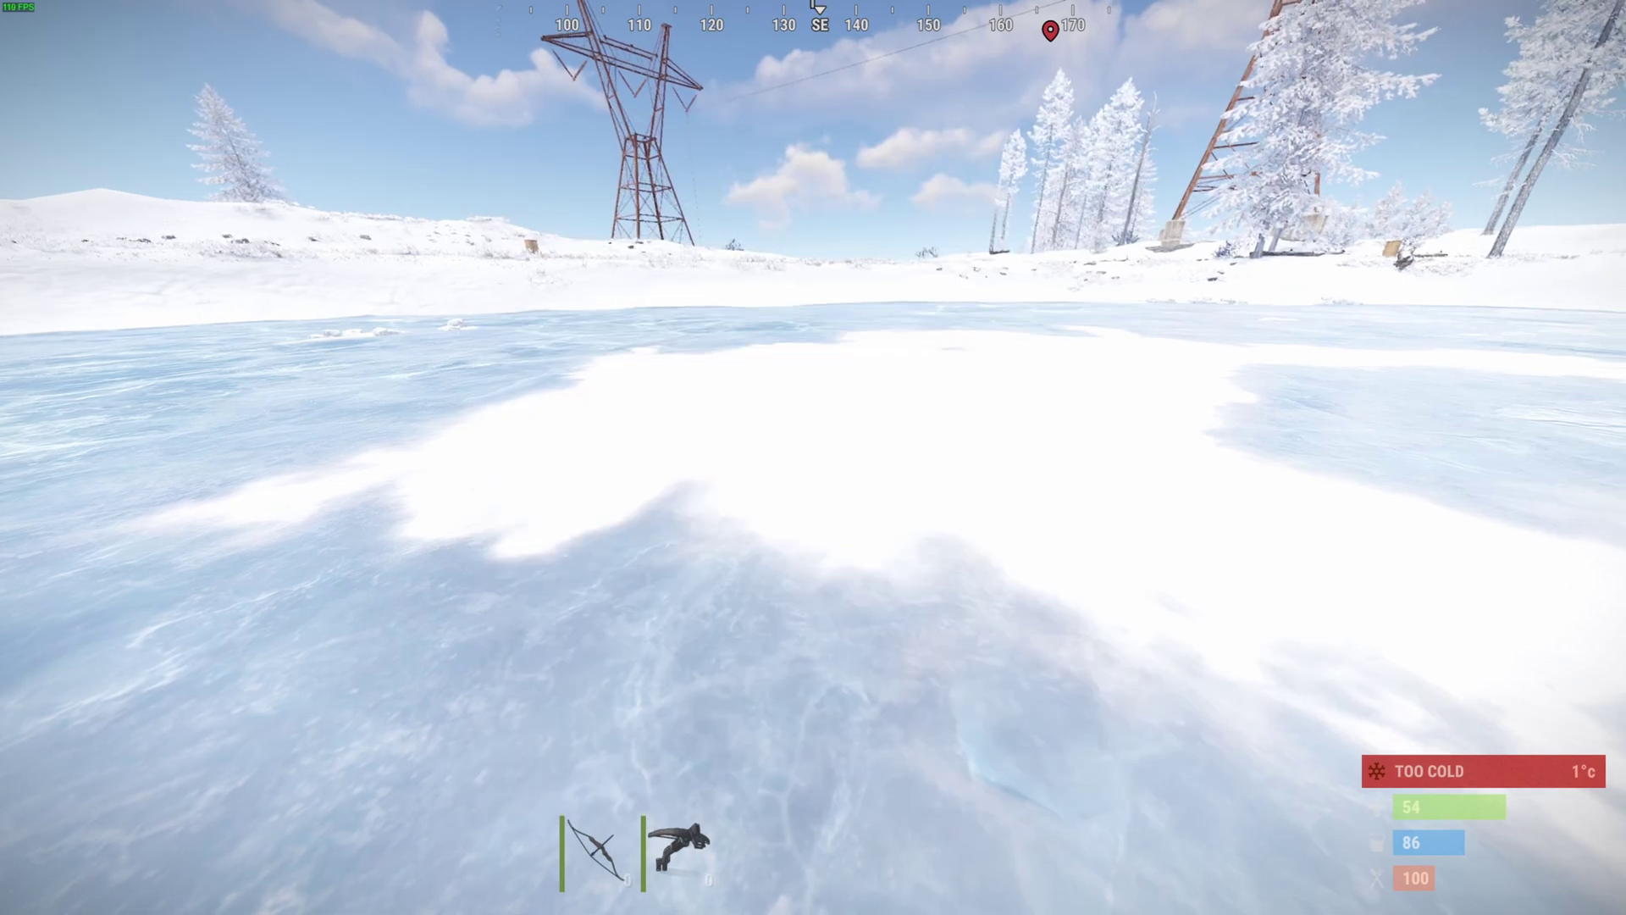
- Run removeowner with the player's Steam ID in the server console
key(alt+Tab)
text(removeowner)
click(555, 419)
drag(554, 419, 639, 421)
right_click(639, 421)
key(ctrl+v)
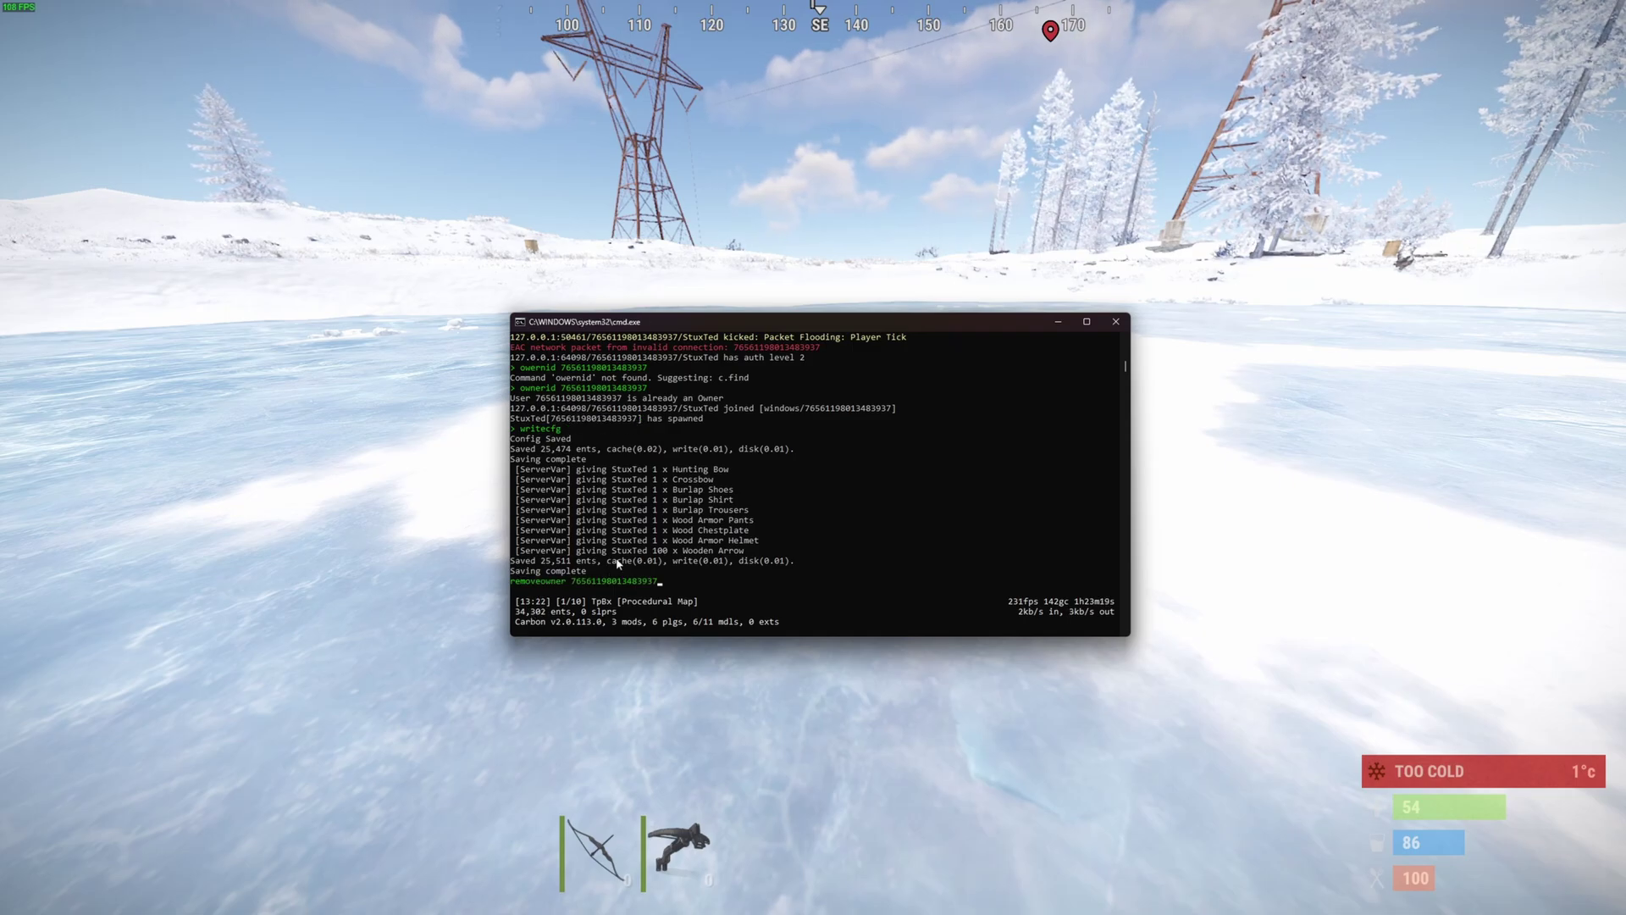
key(Return)
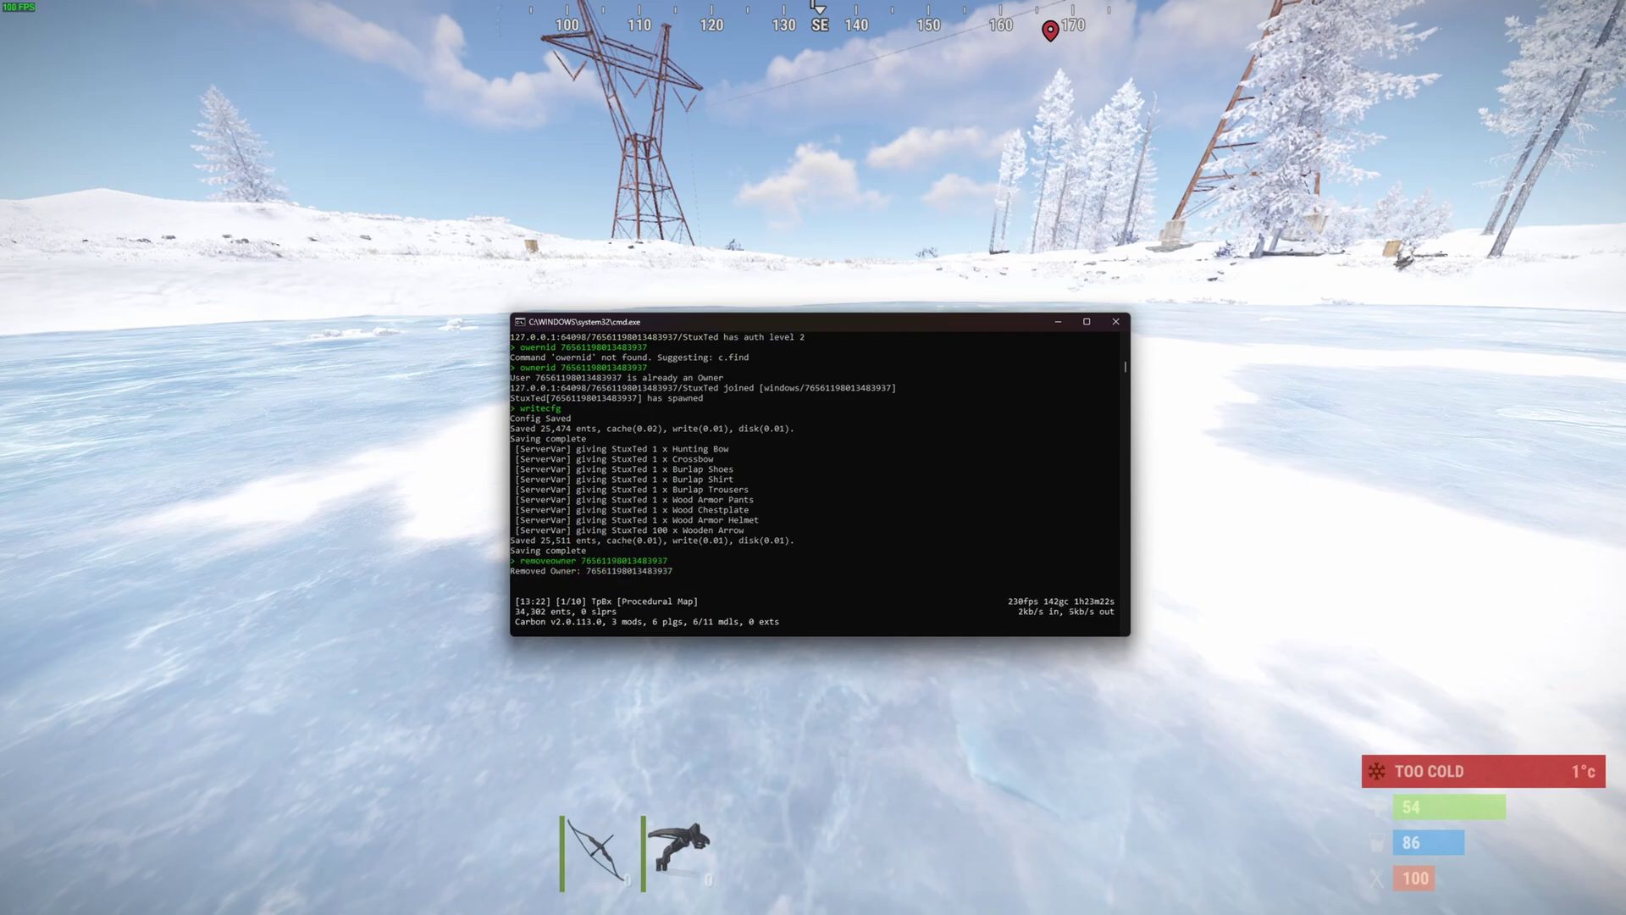
- Kick the player from the server by their Steam ID
key(alt+Tab)
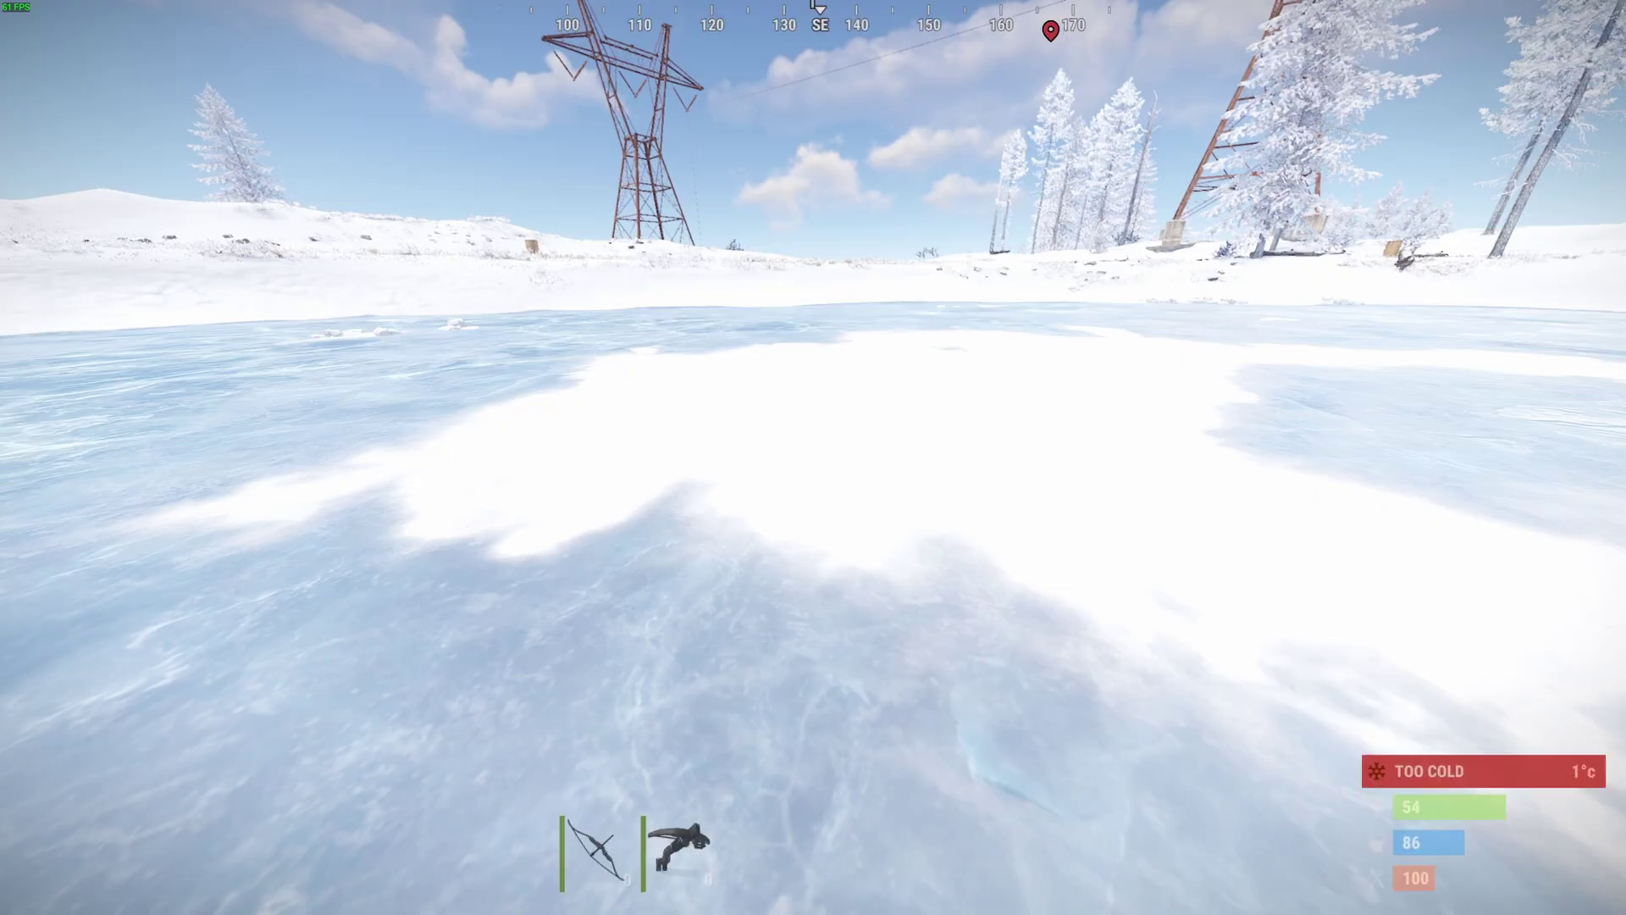
key(F1)
key(alt+Tab)
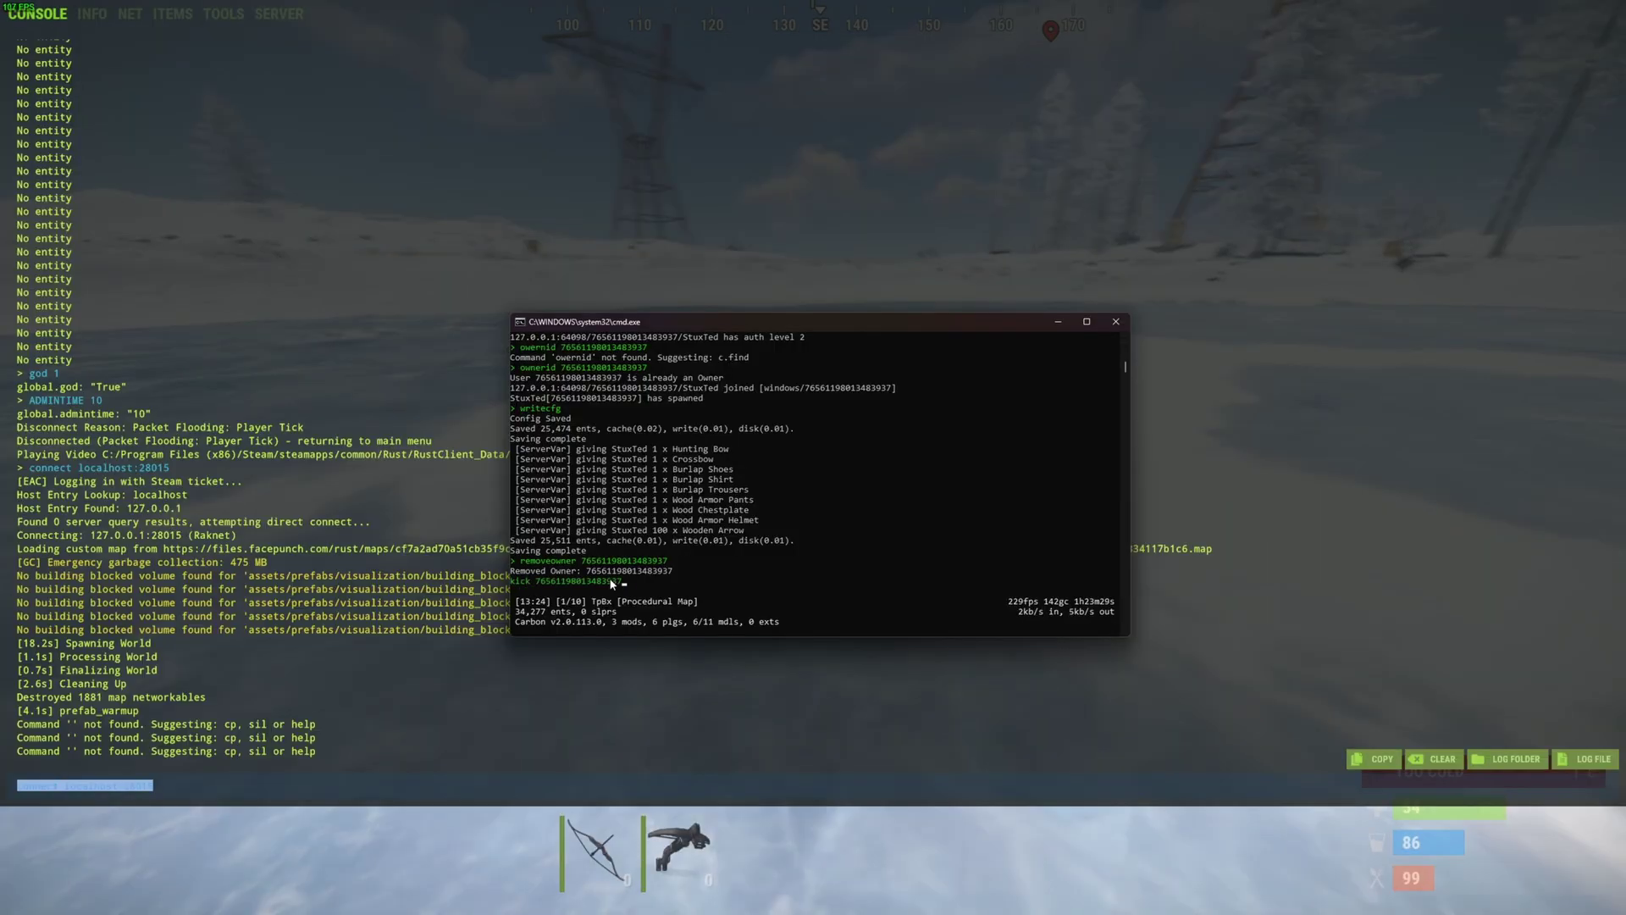
key(Return)
click(202, 780)
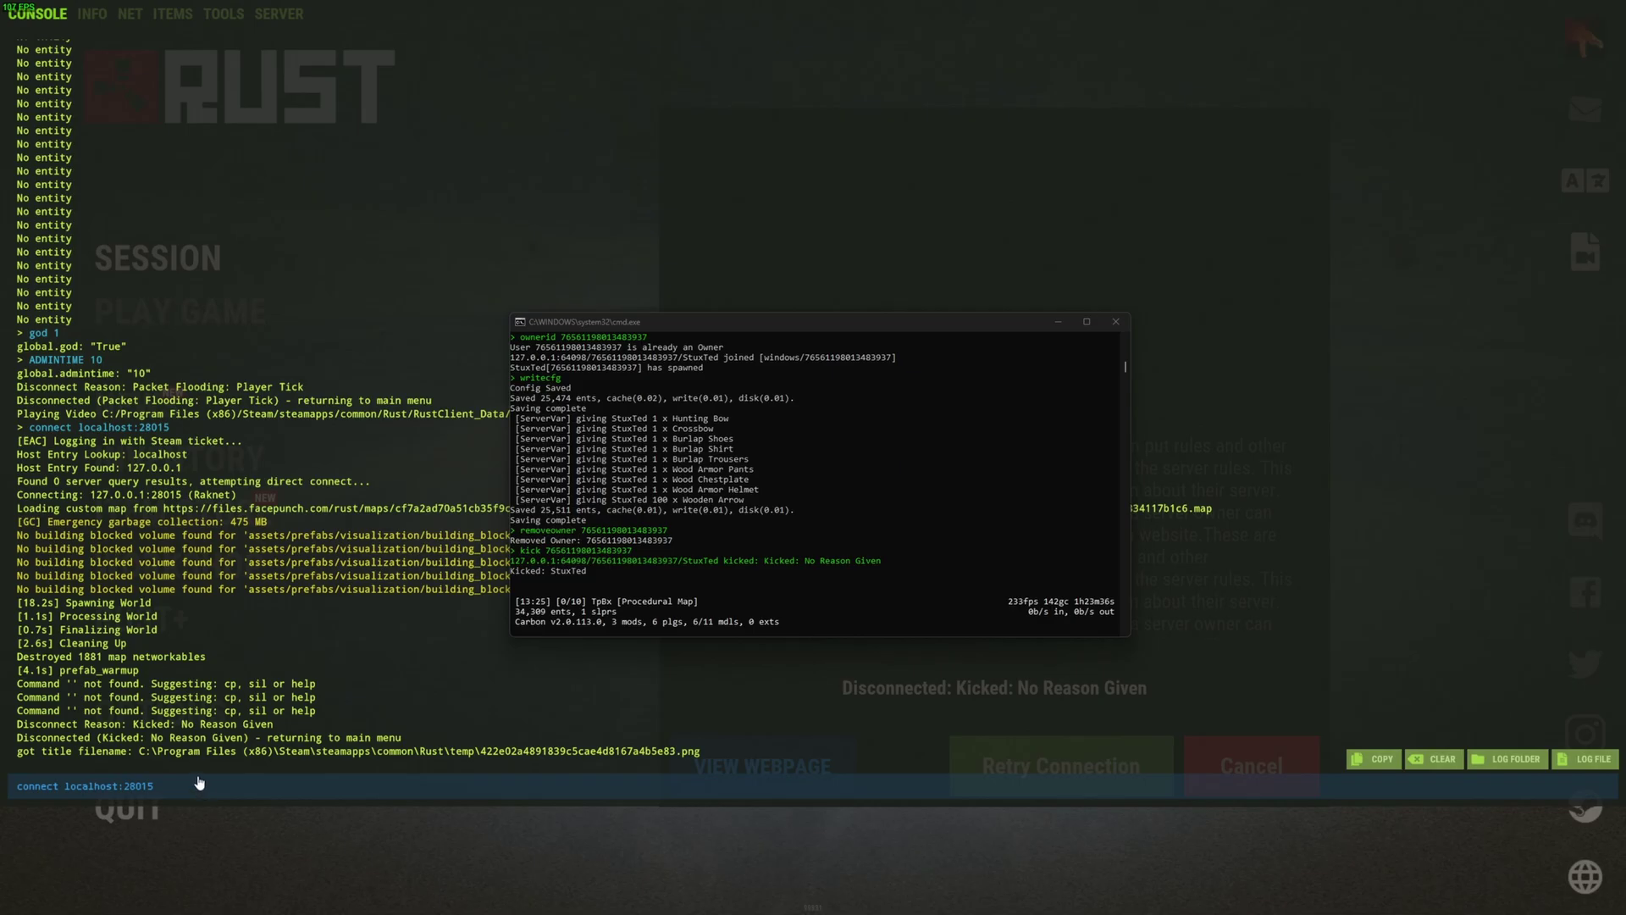
key(F1)
key(F1)
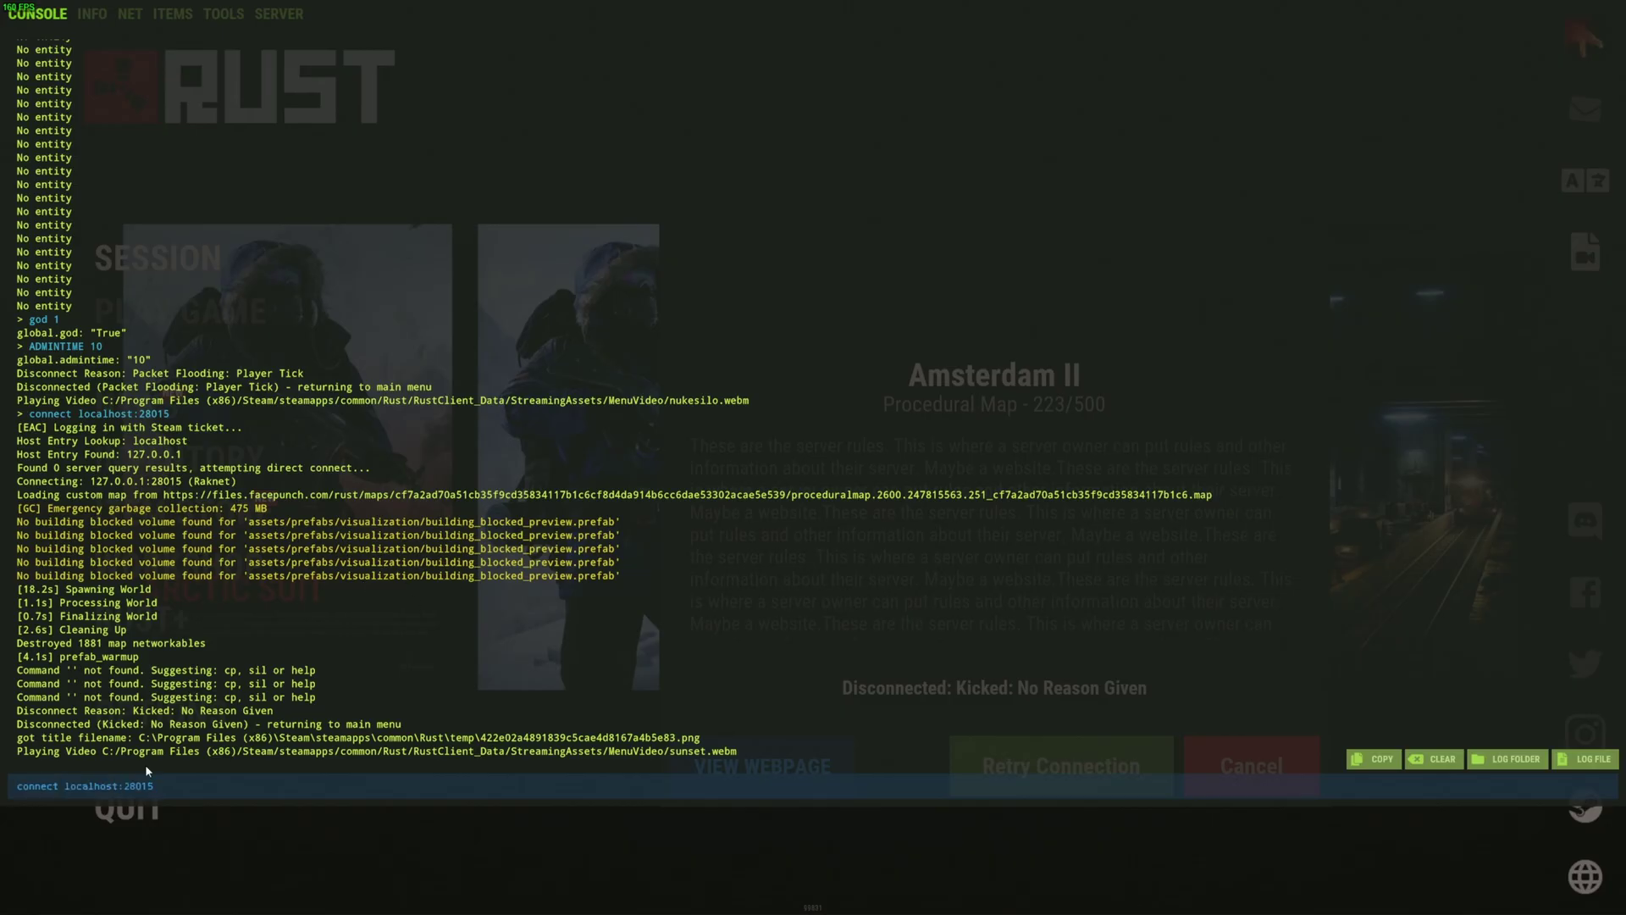
- Reconnect to localhost:28015 and run /kit, which reports no kits available
key(Return)
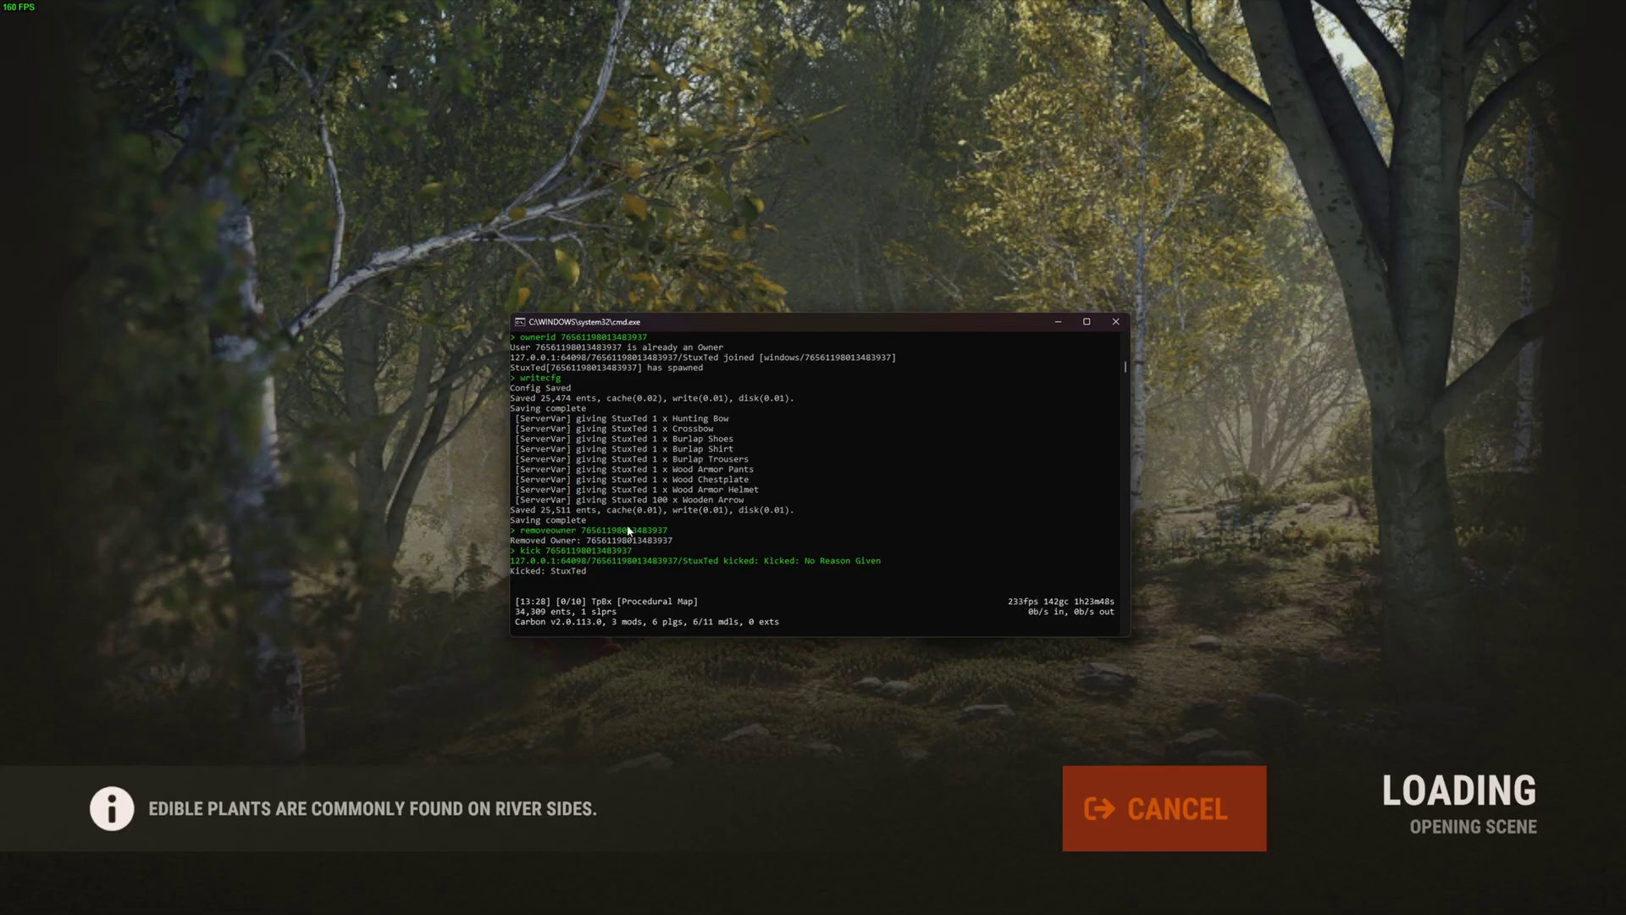
drag(709, 329, 618, 267)
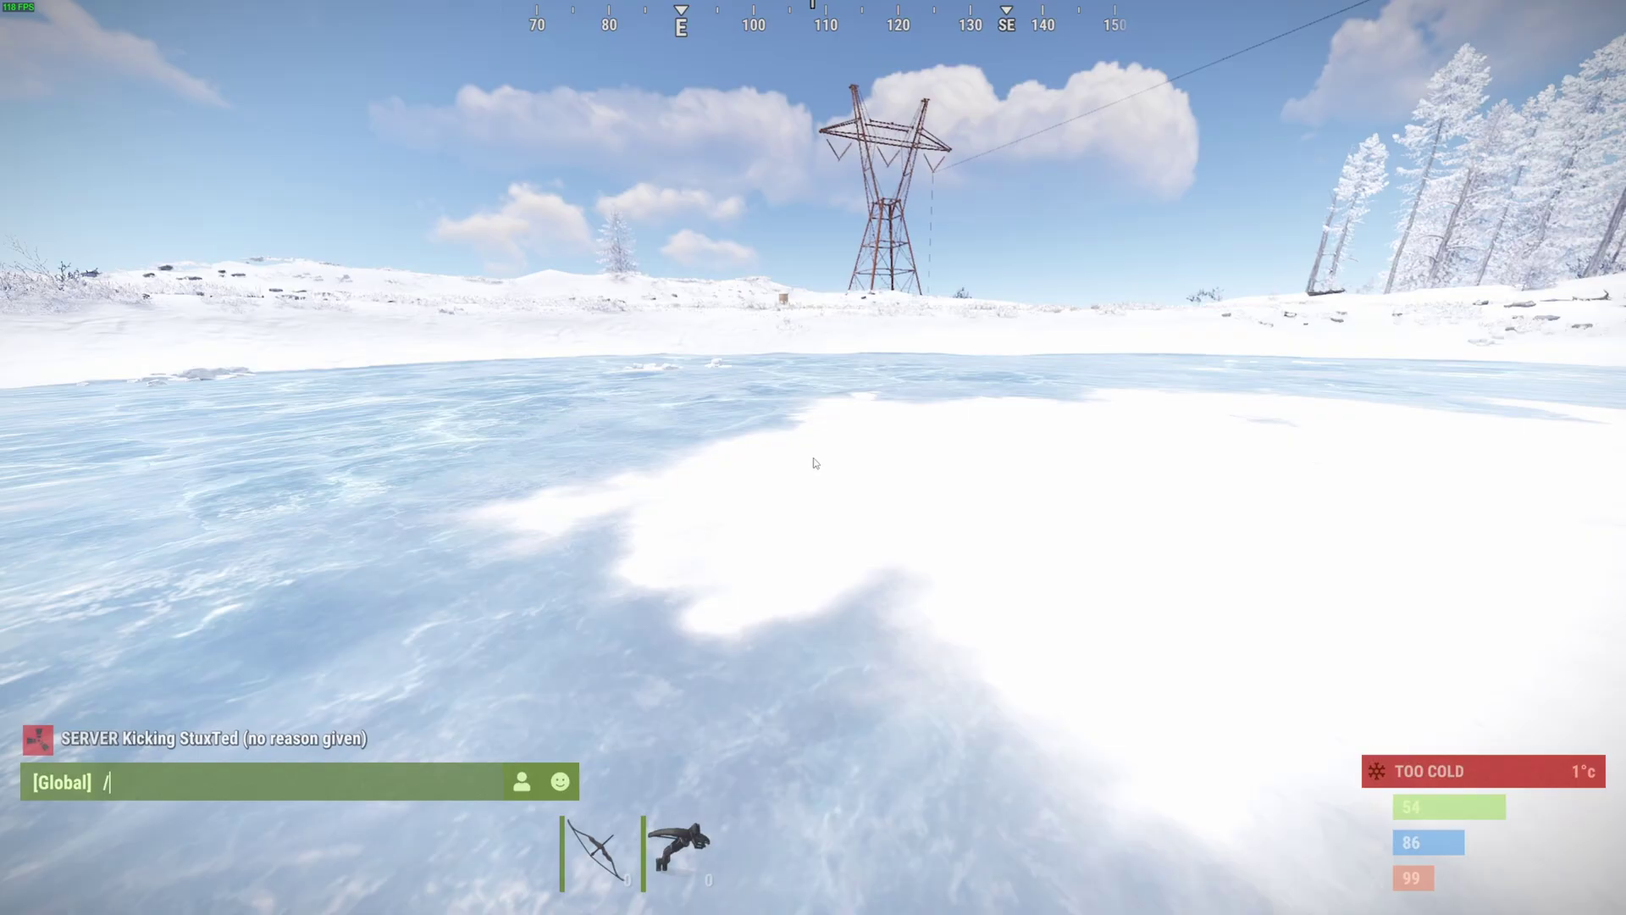
text(kit)
key(Return)
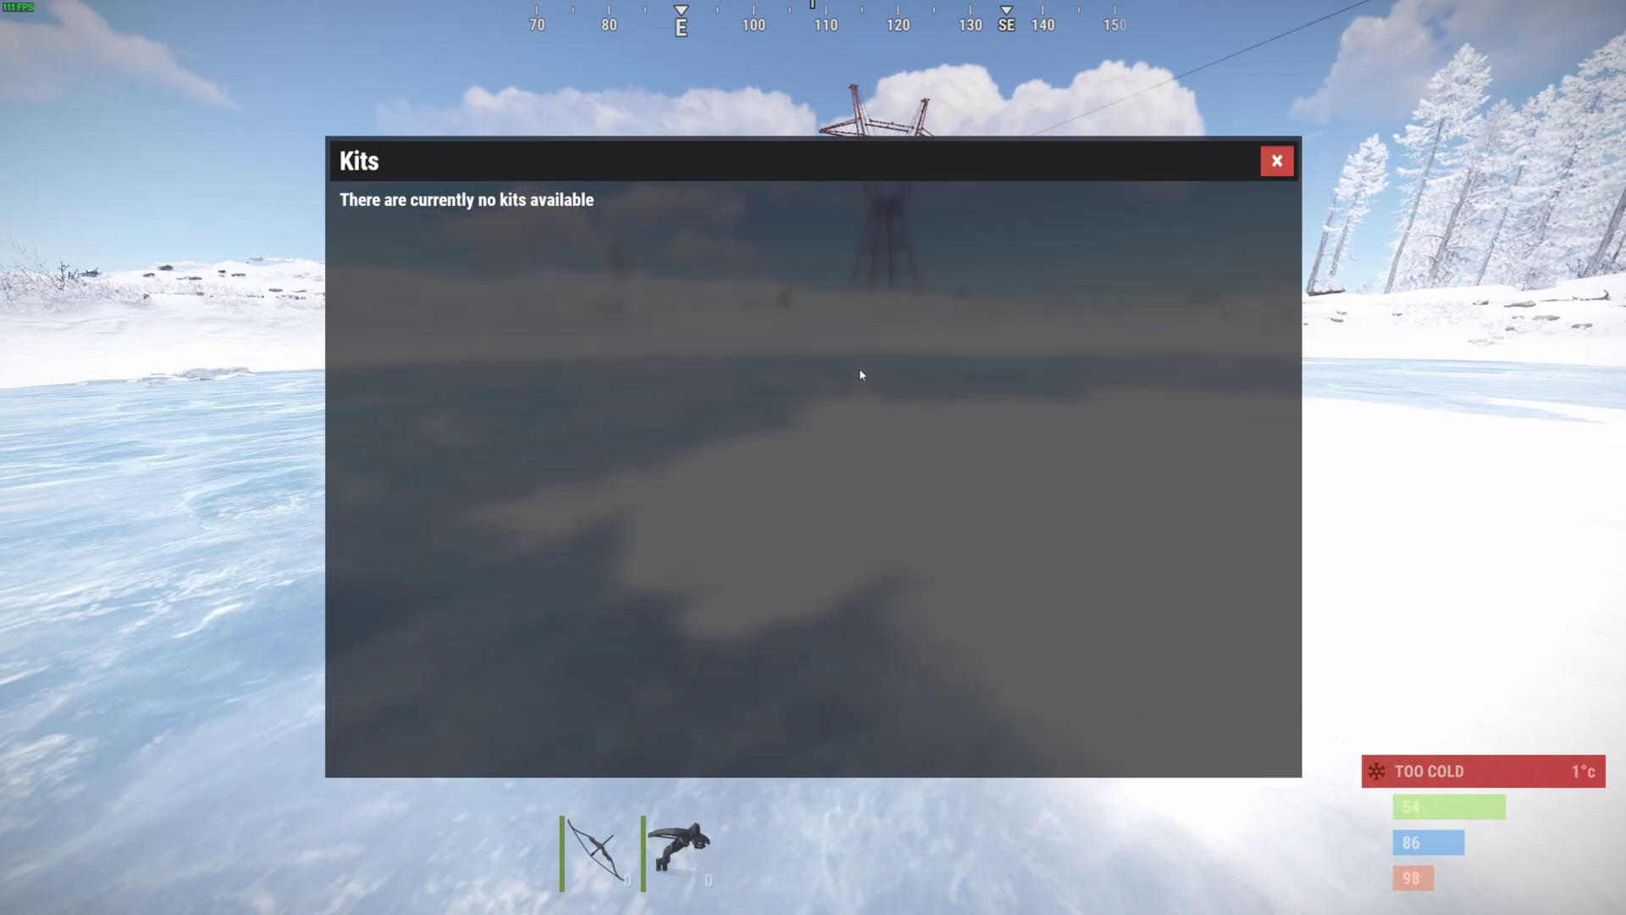
- Run c.usergroup add with the player's Steam ID and vip in the server console
key(Escape)
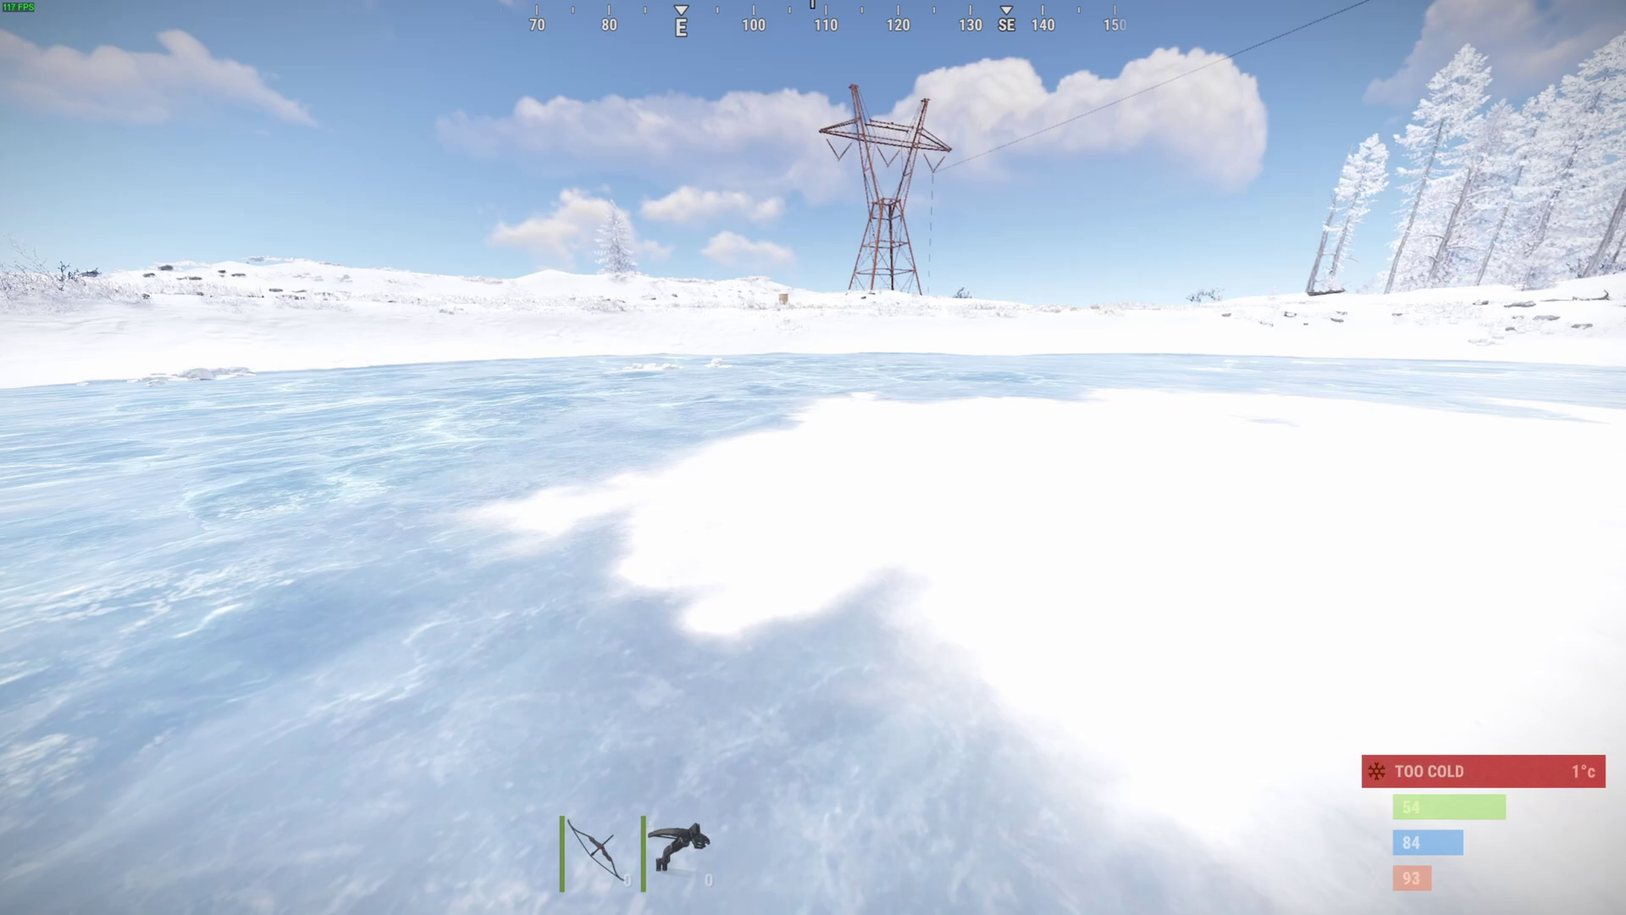
key(alt+Tab)
text(c.usergroup add)
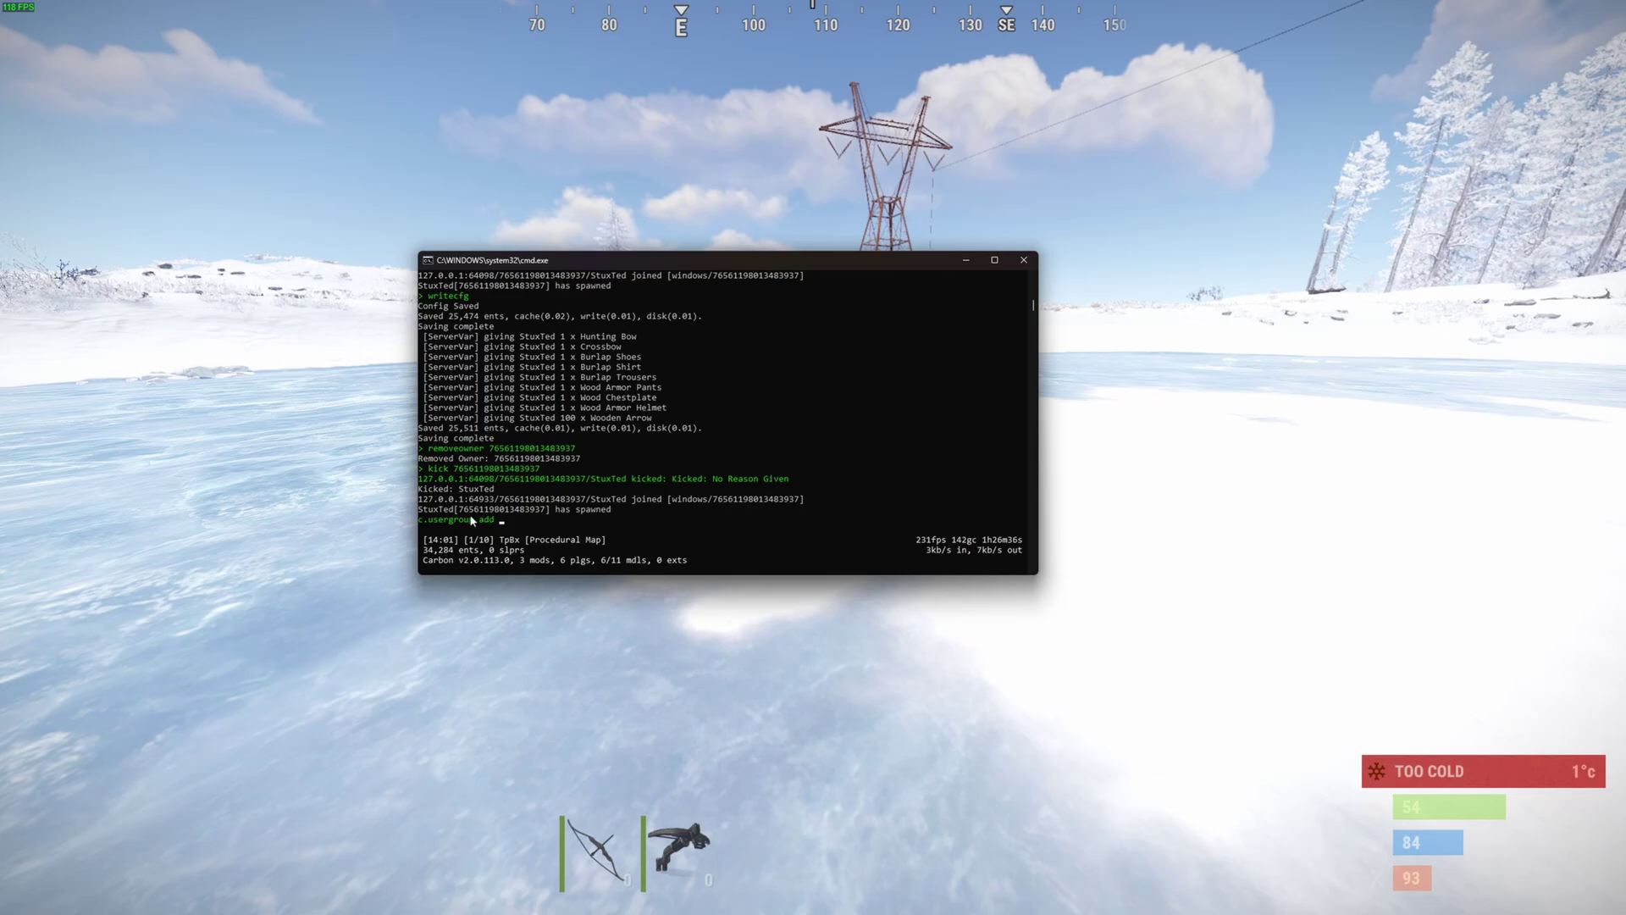
drag(471, 520, 543, 513)
right_click(543, 513)
click(501, 520)
right_click(503, 523)
text(vip)
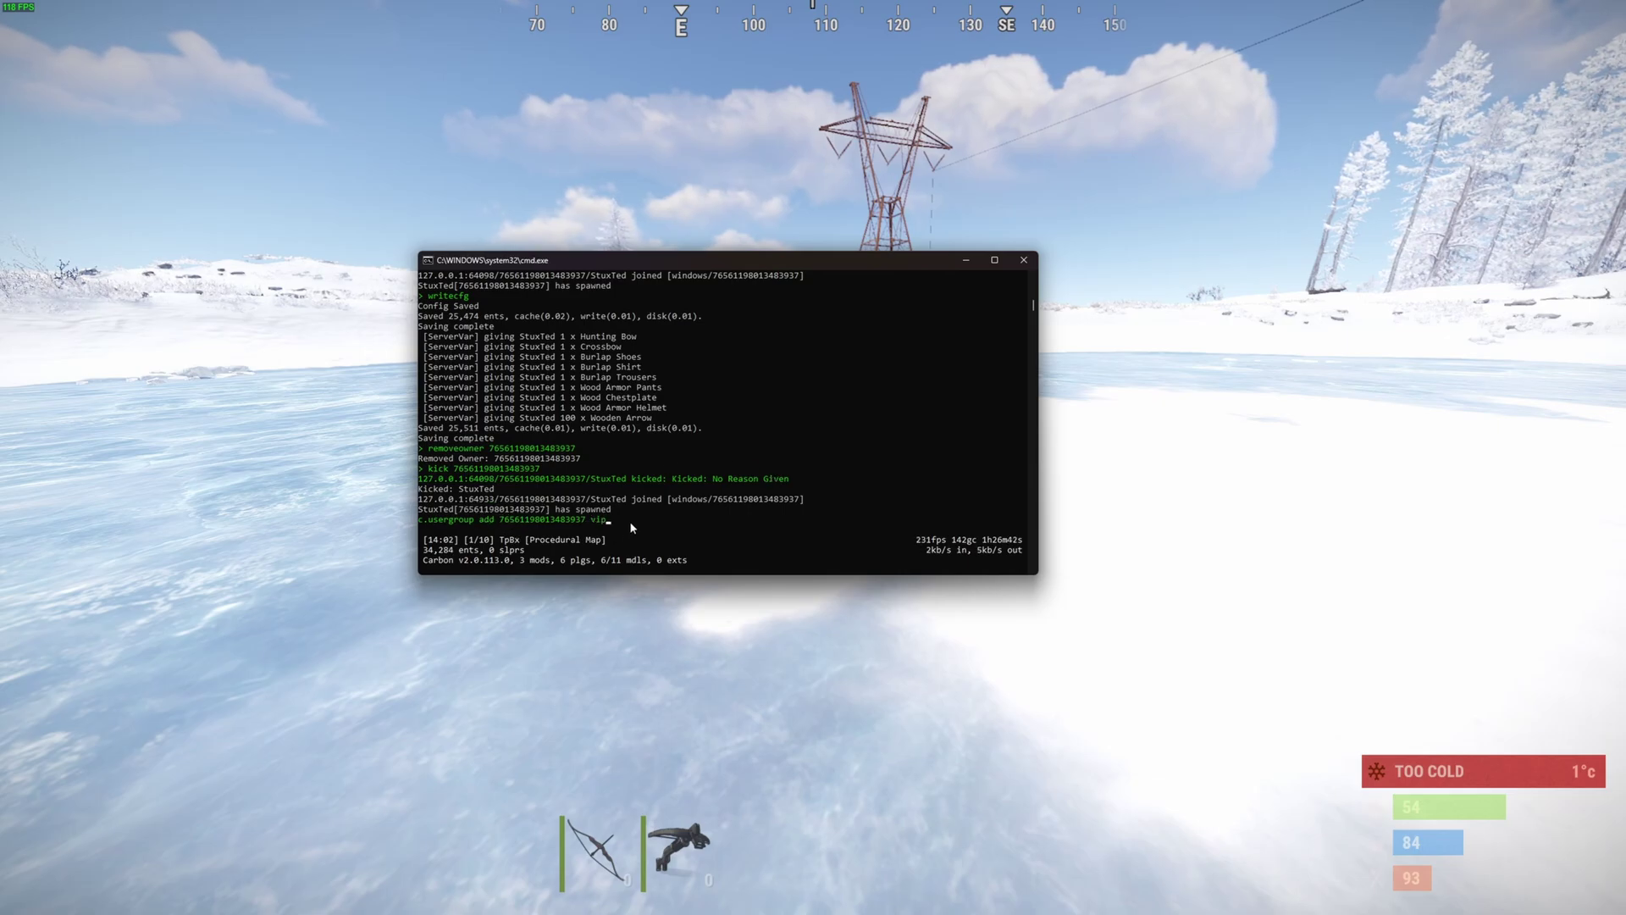
key(alt+Tab)
key(Return)
- Redeem the Tebex VIP kit via /kit and check it in the inventory
text(/kit)
key(Return)
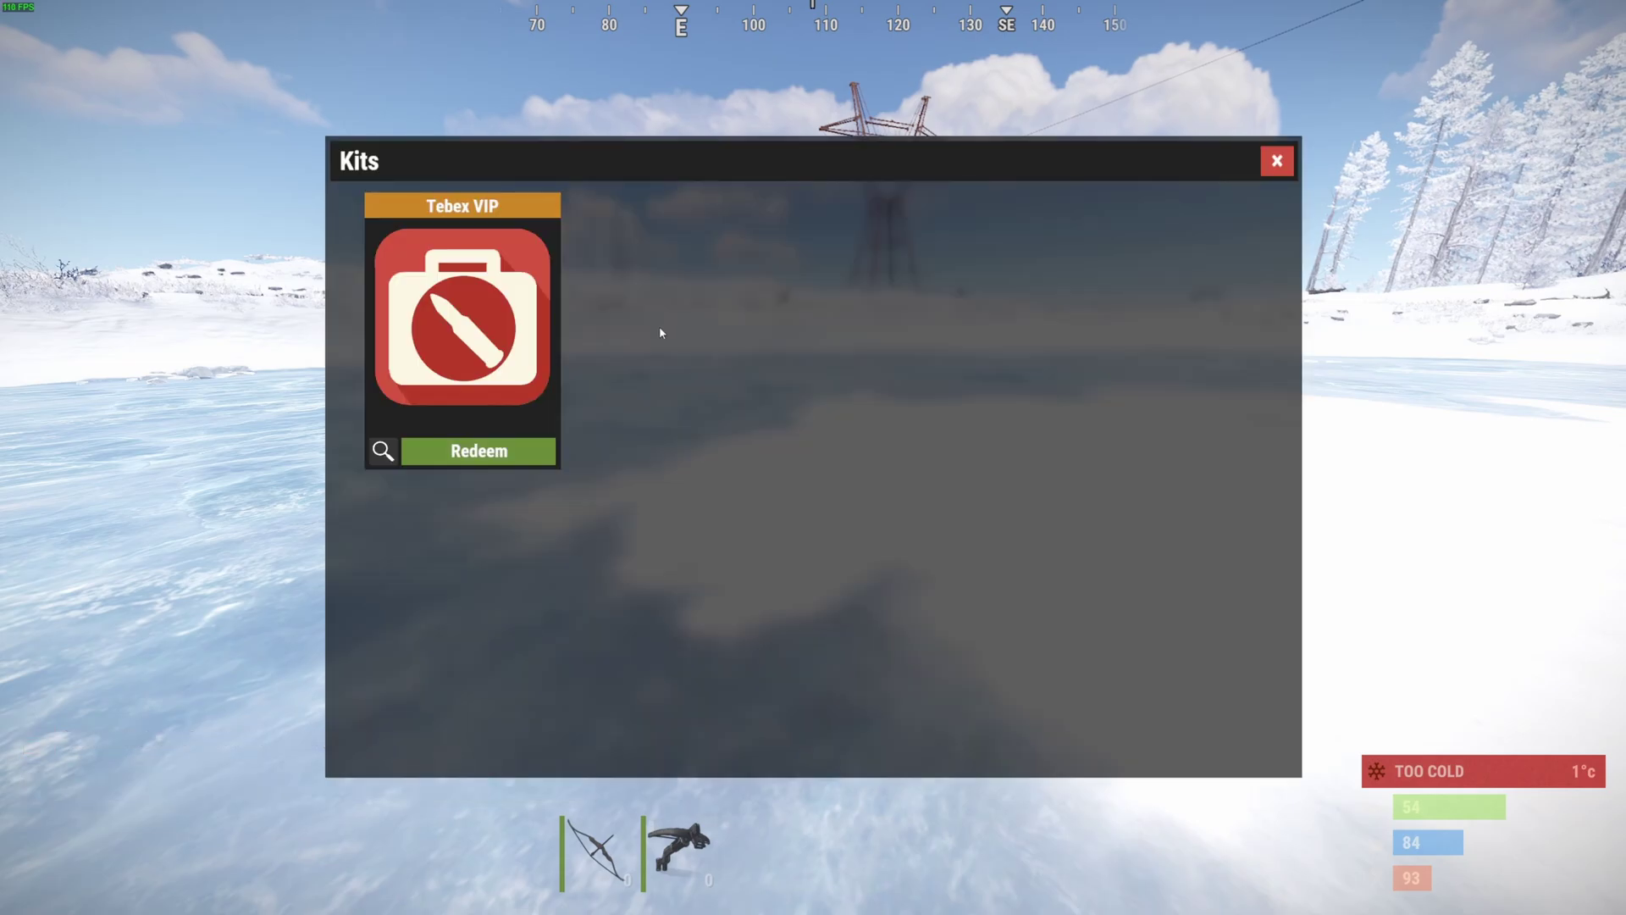
click(555, 222)
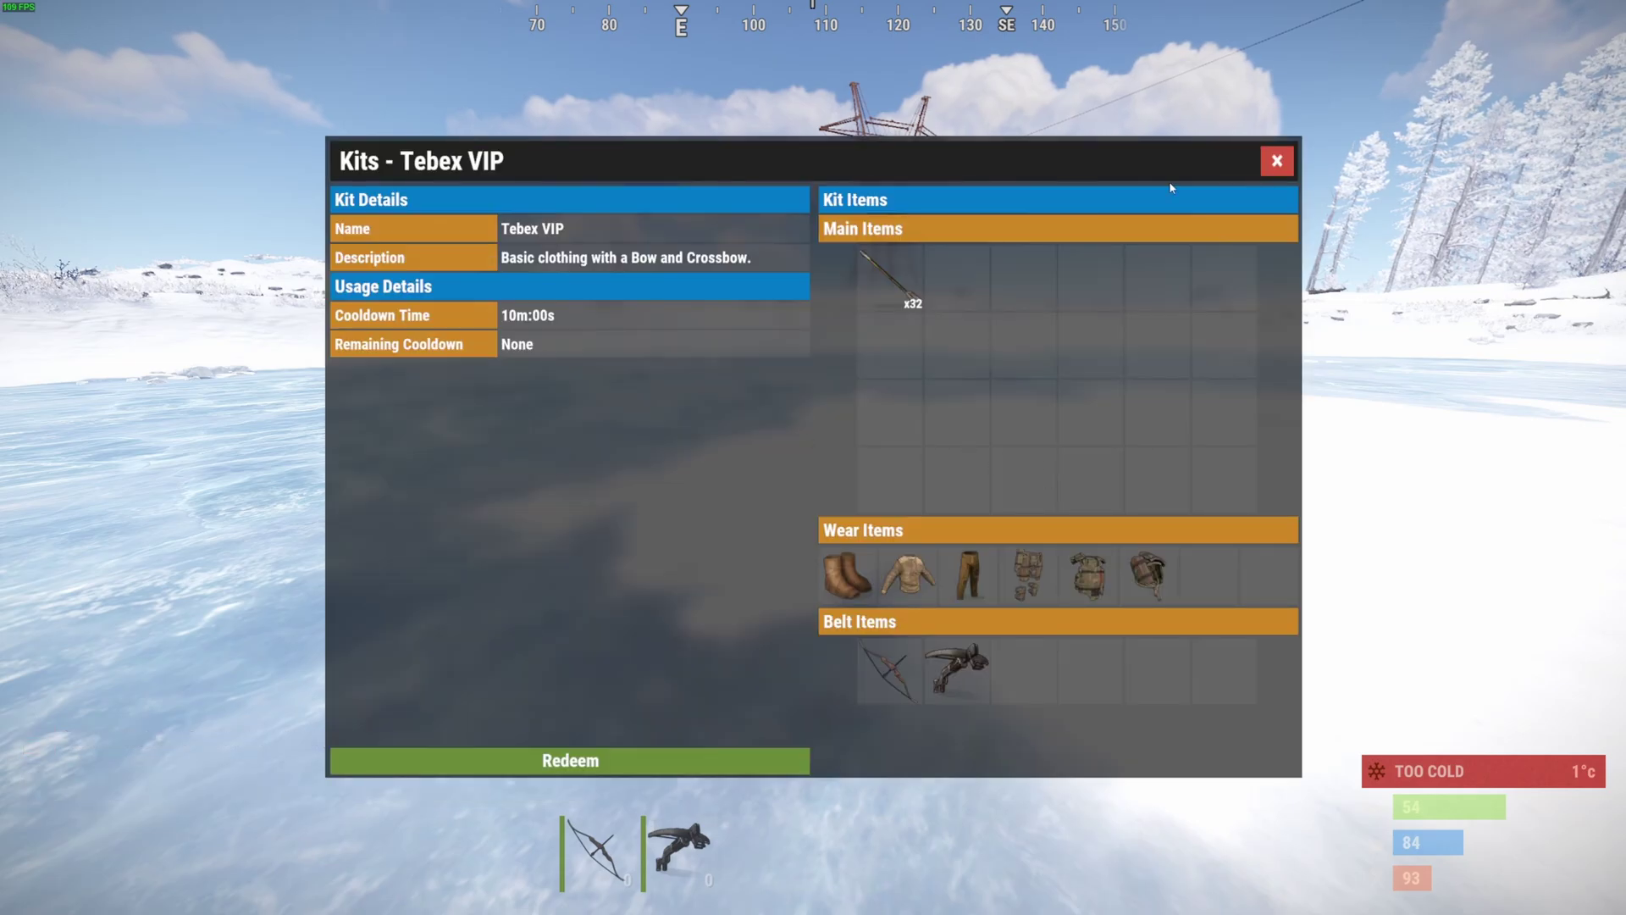
click(600, 761)
key(Tab)
key(Tab)
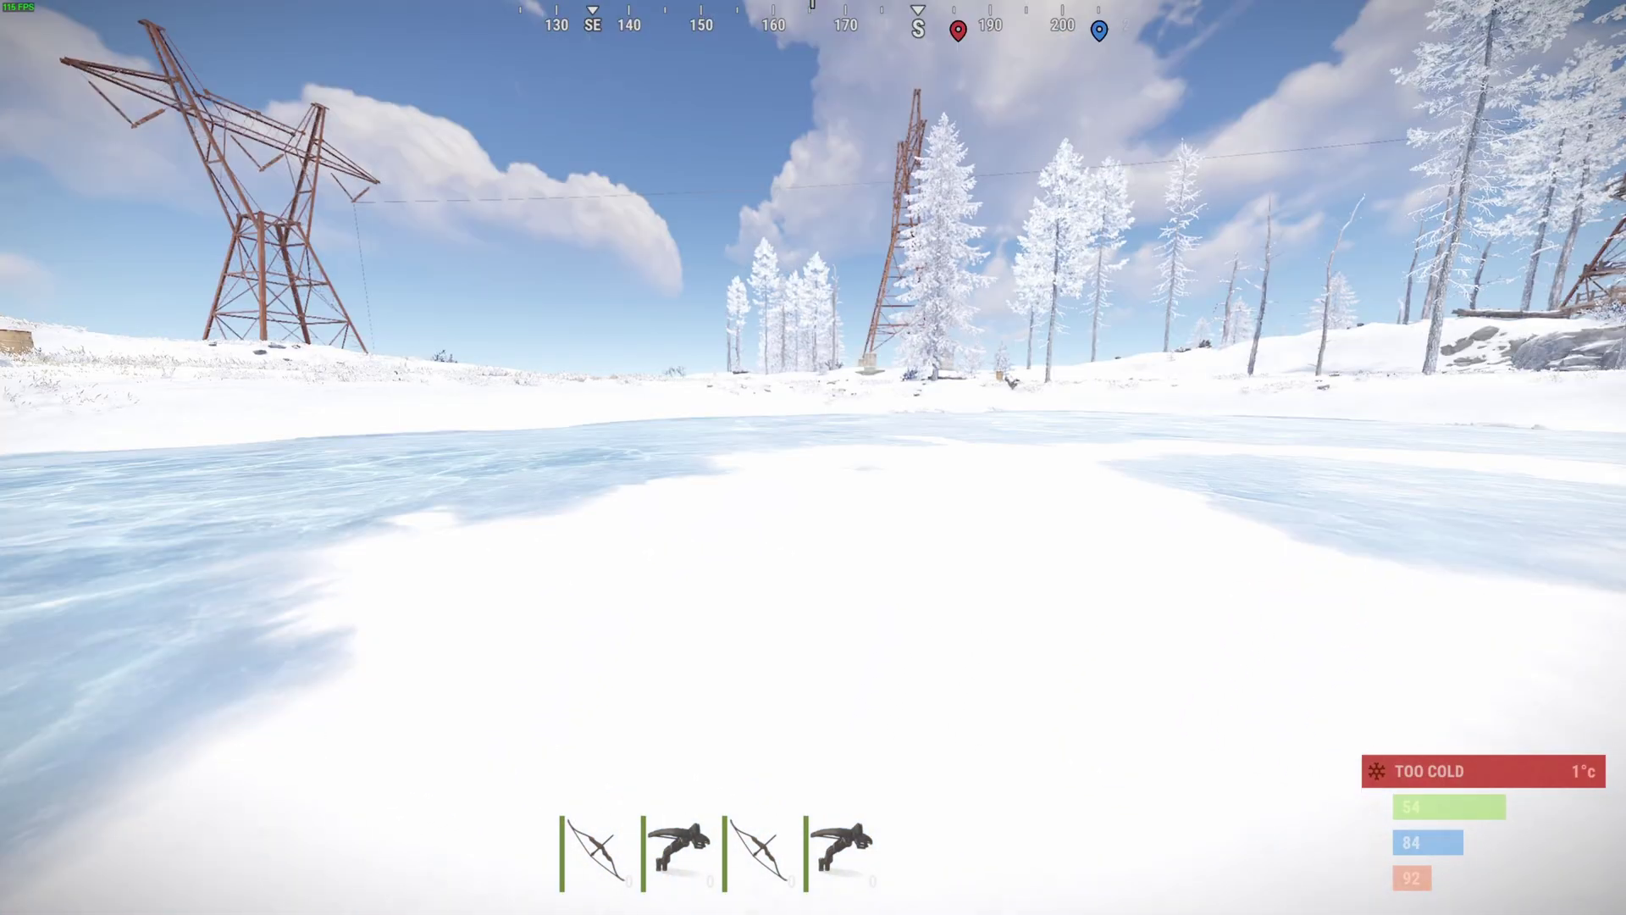
key(Tab)
key(Tab)
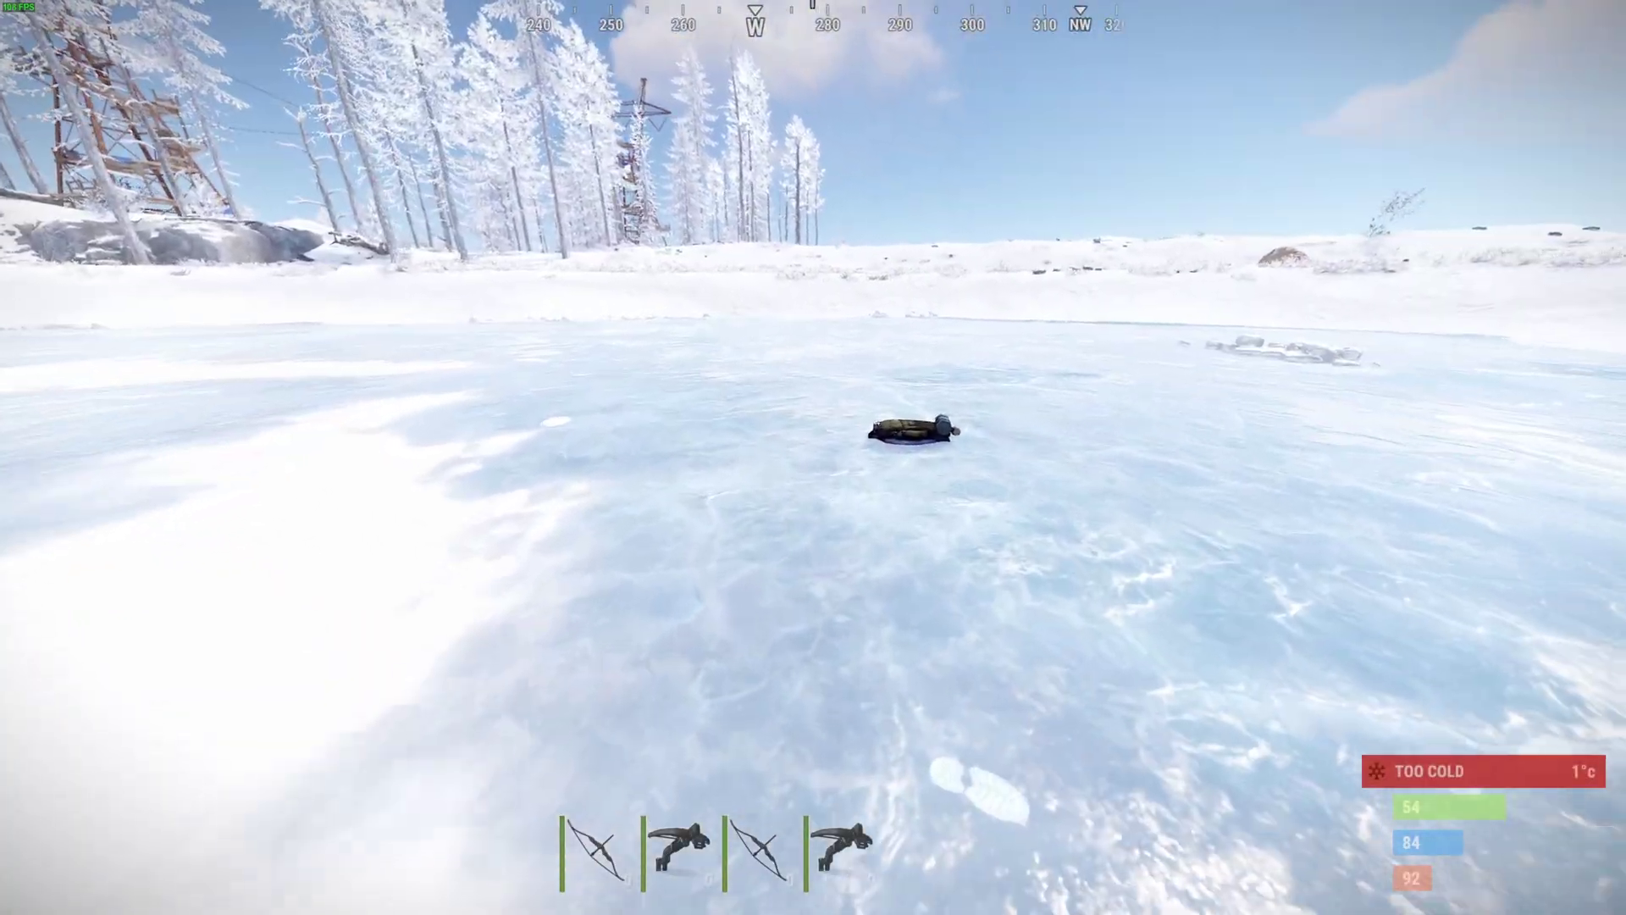
- Read the kit-received chat message and copy the last server console lines
key(Return)
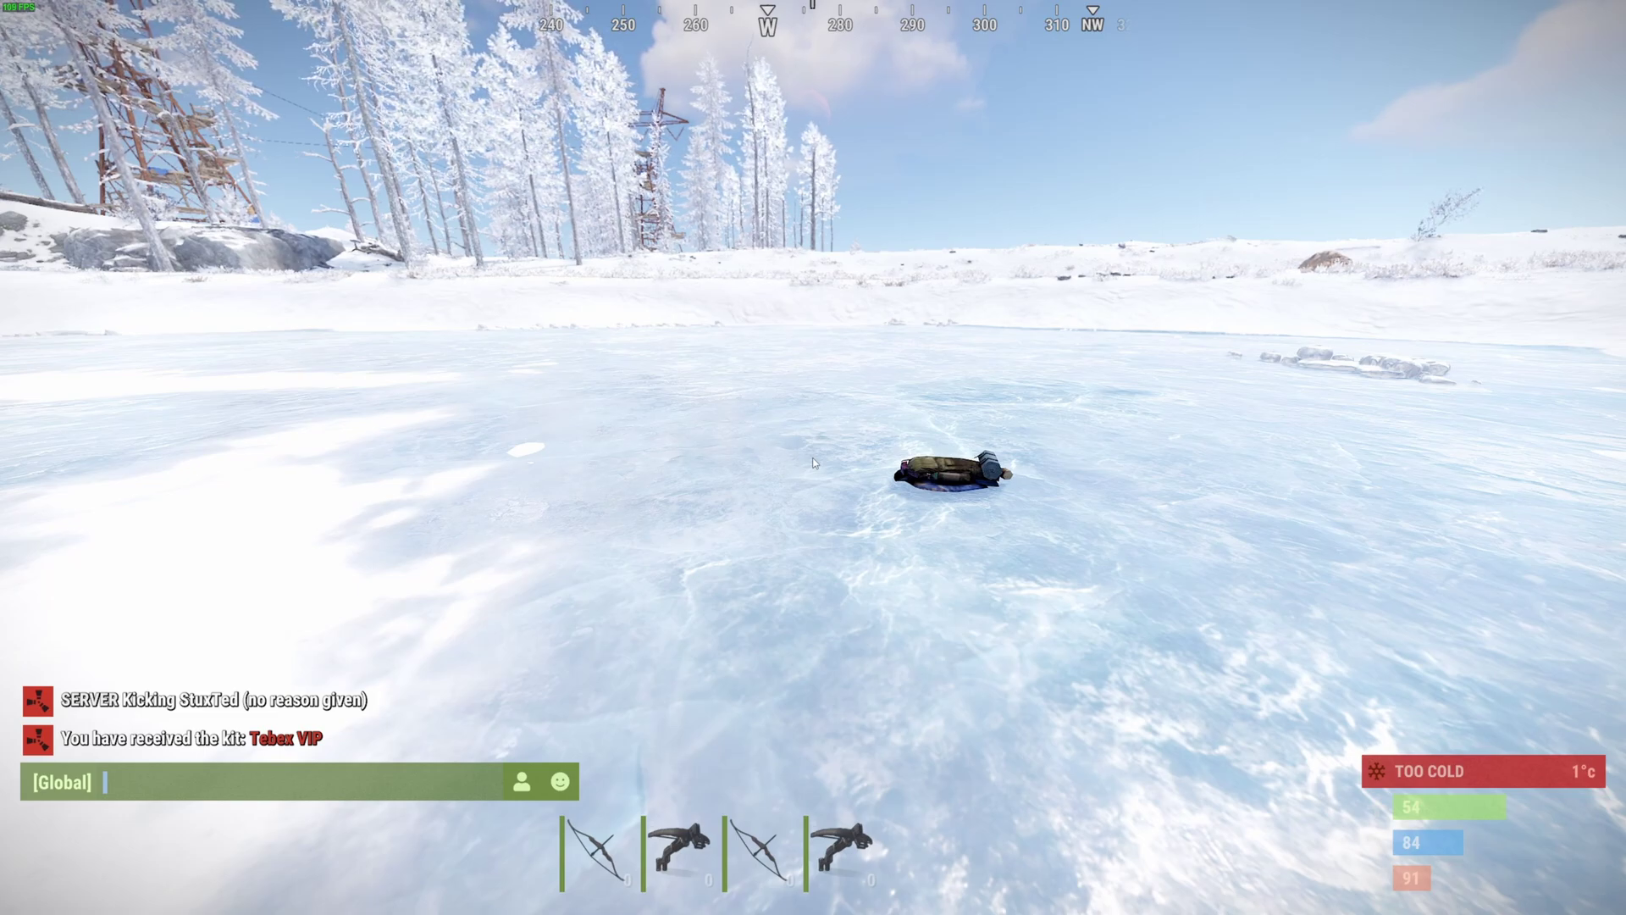
key(Escape)
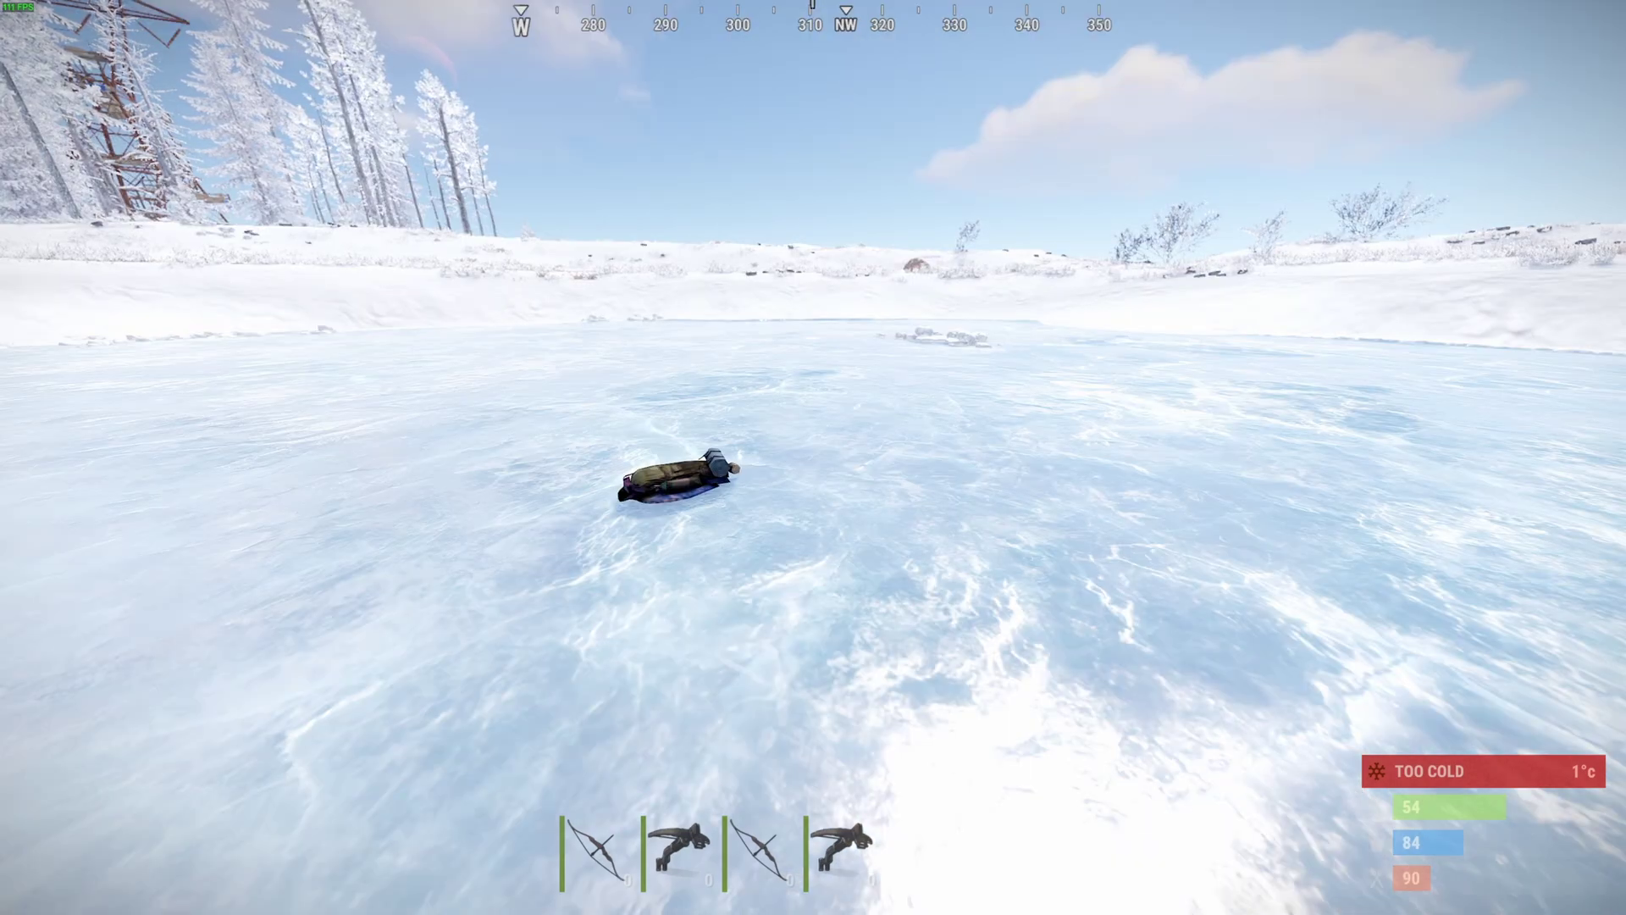
key(alt+Tab)
drag(428, 499, 625, 509)
right_click(625, 509)
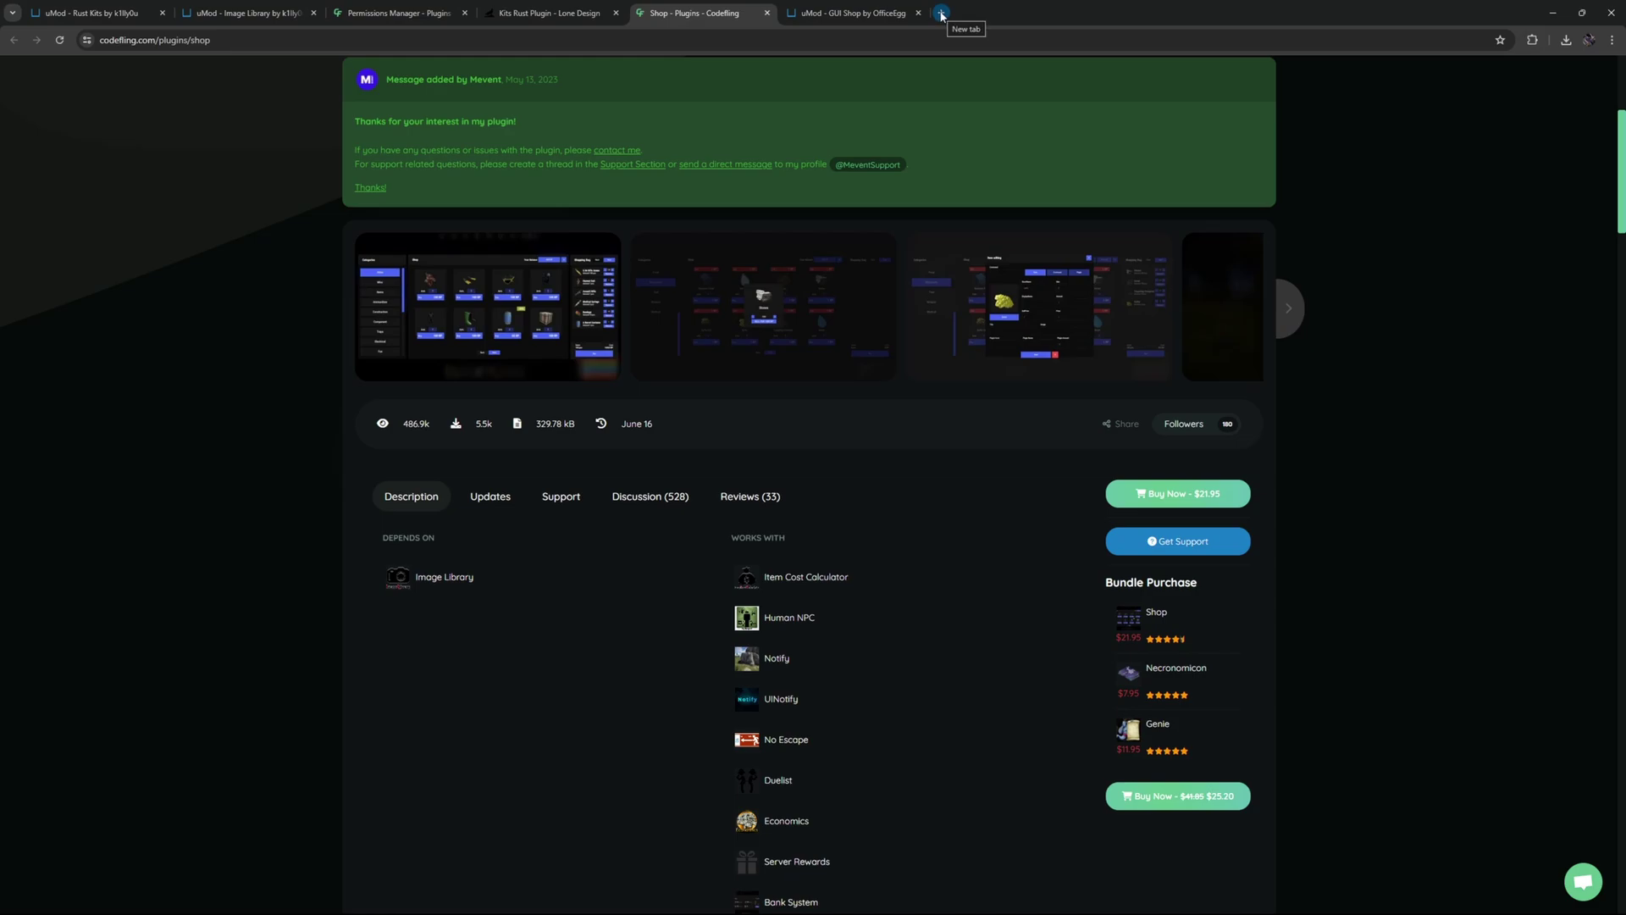
- Open the New Tutorial Example package editor in a new tab and scroll to its Commands
click(941, 15)
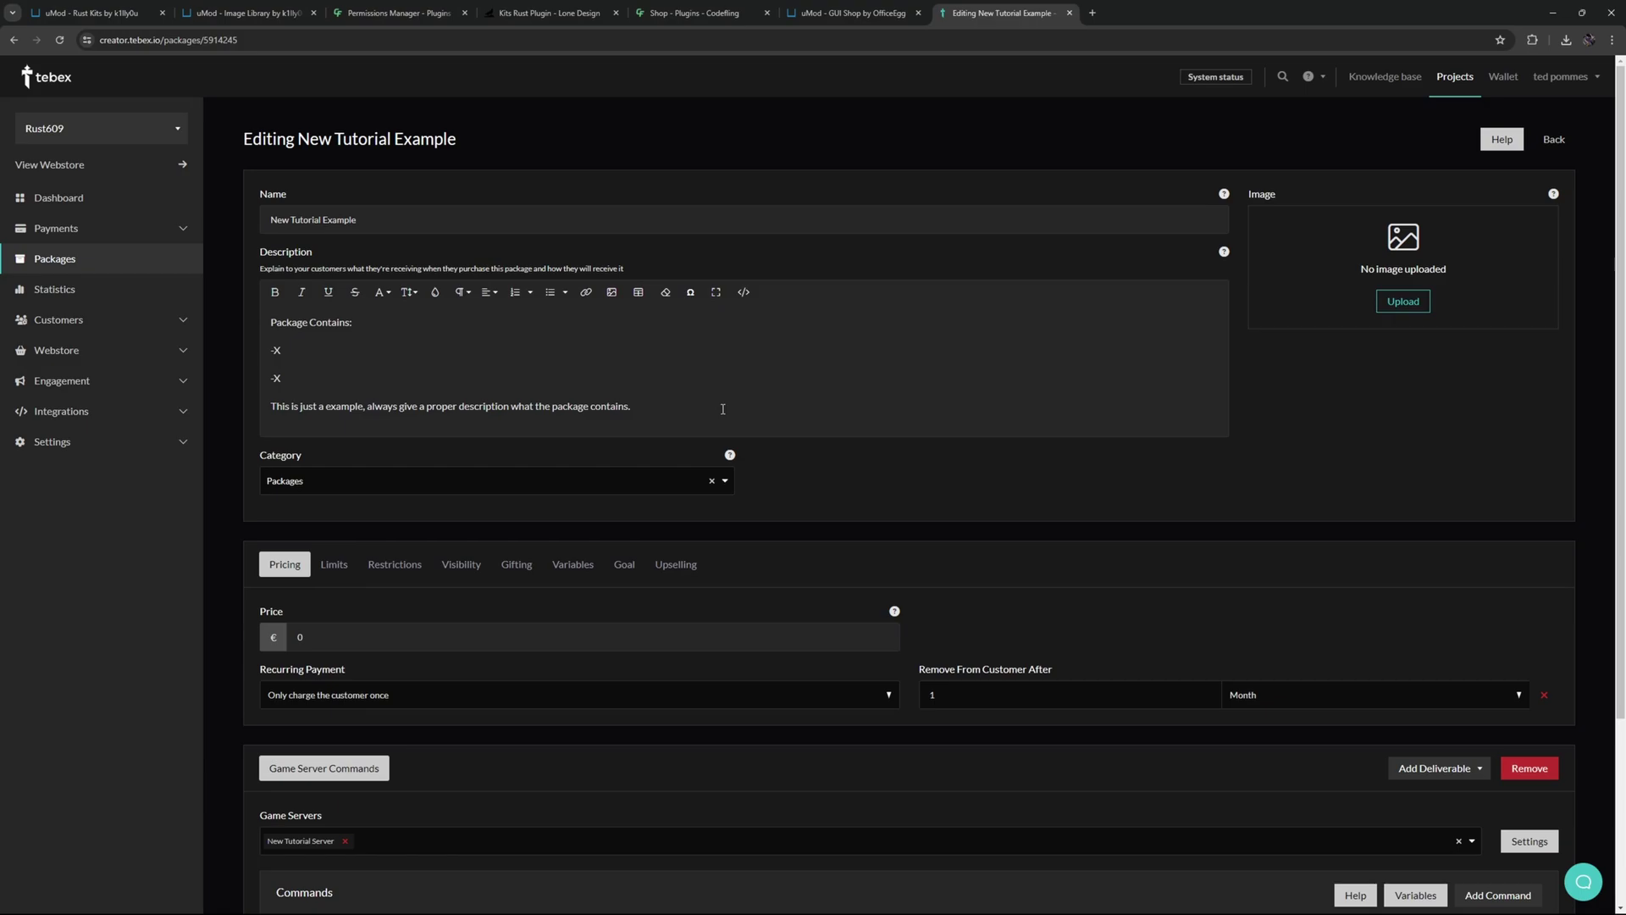
scroll(723, 409, down, 1)
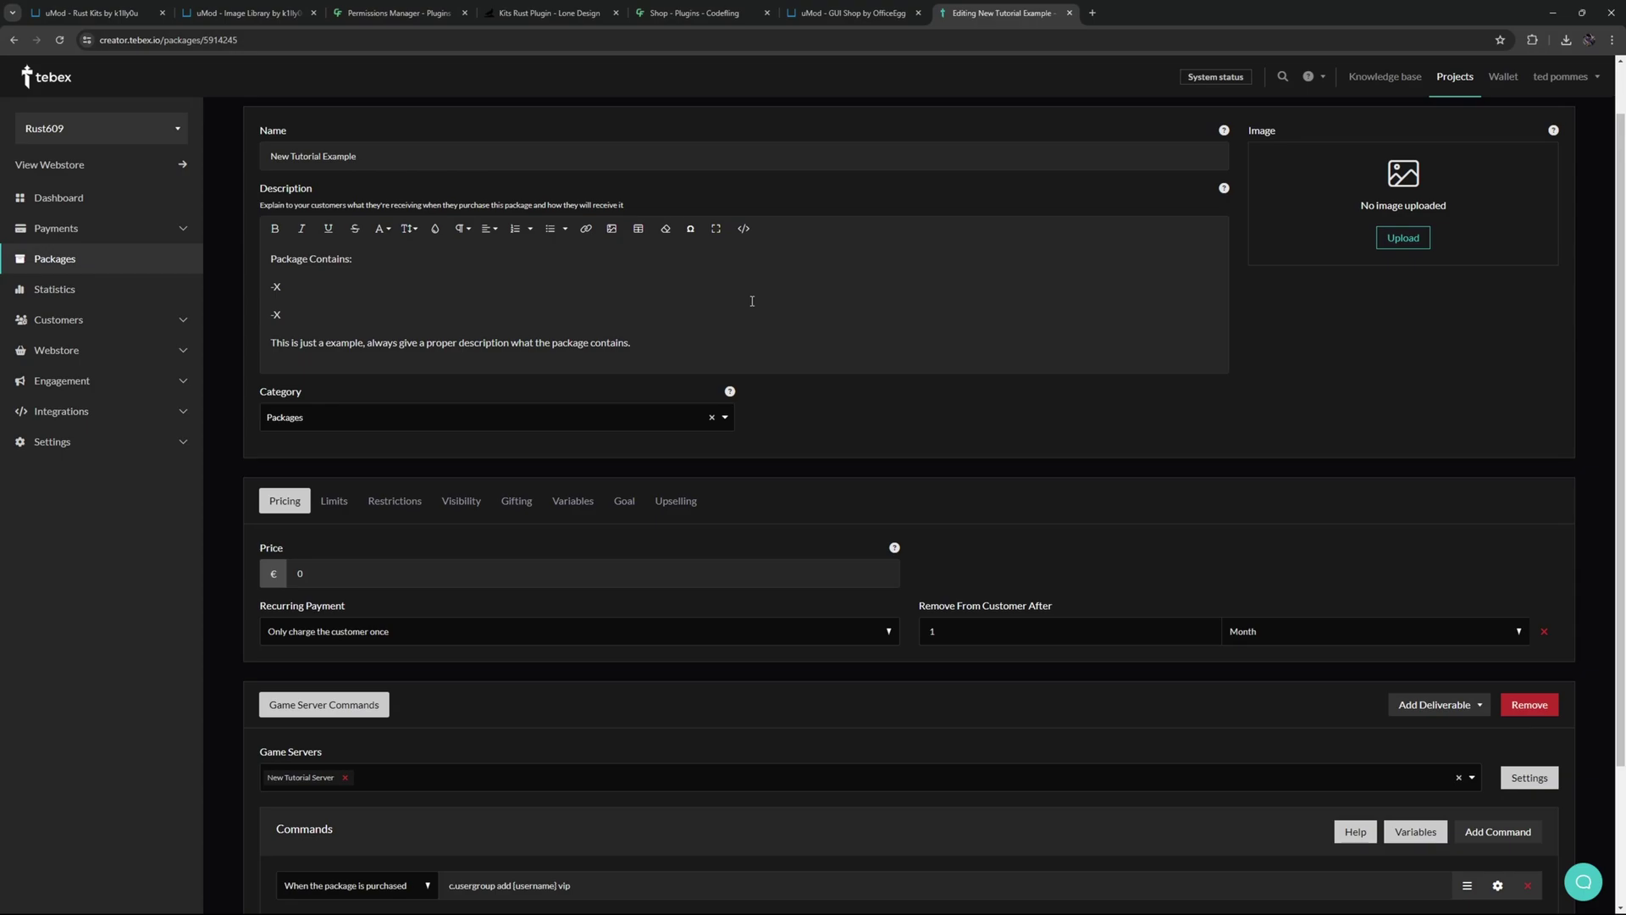
scroll(690, 296, down, 3)
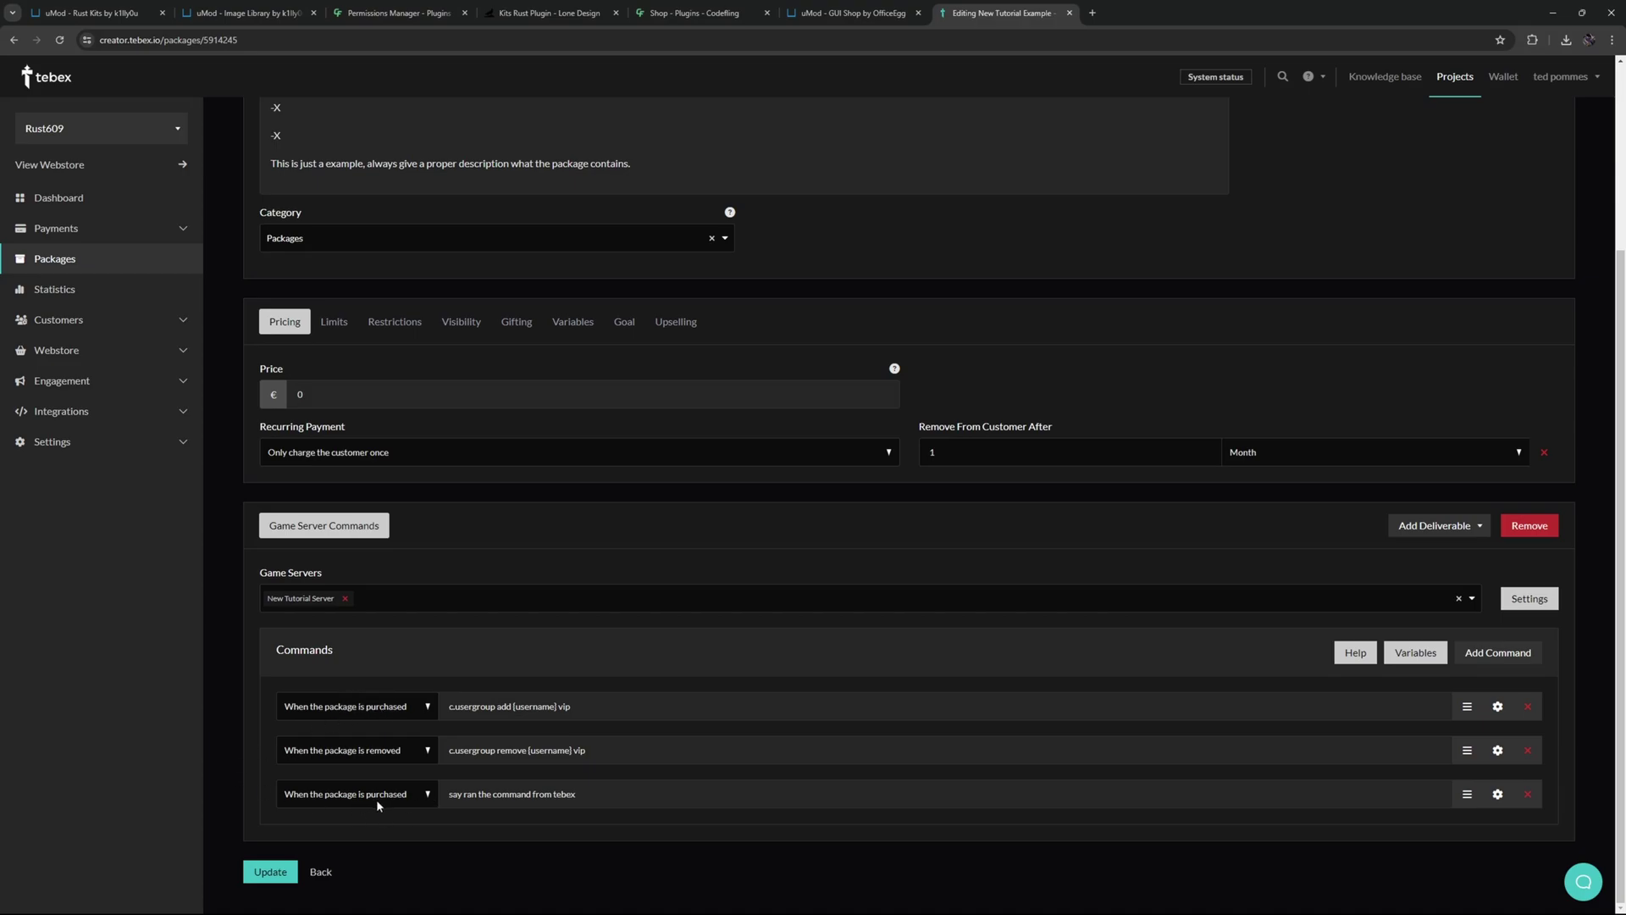
drag(607, 706, 555, 706)
- Review the first command, highlighting its {username} and vip parts
click(622, 702)
click(498, 706)
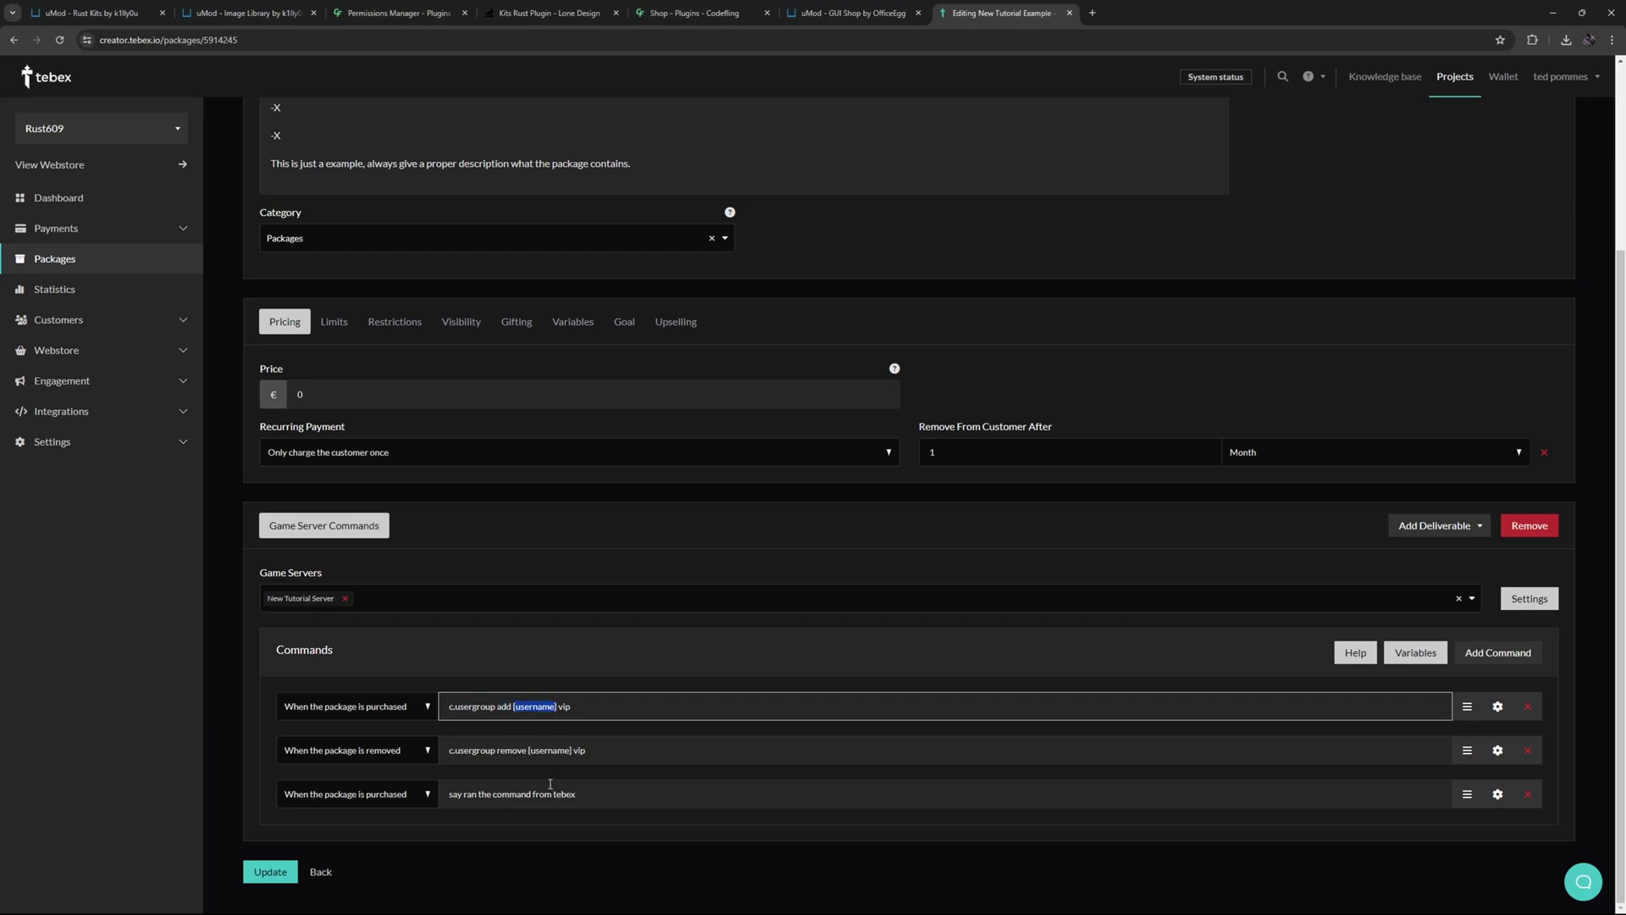
click(582, 716)
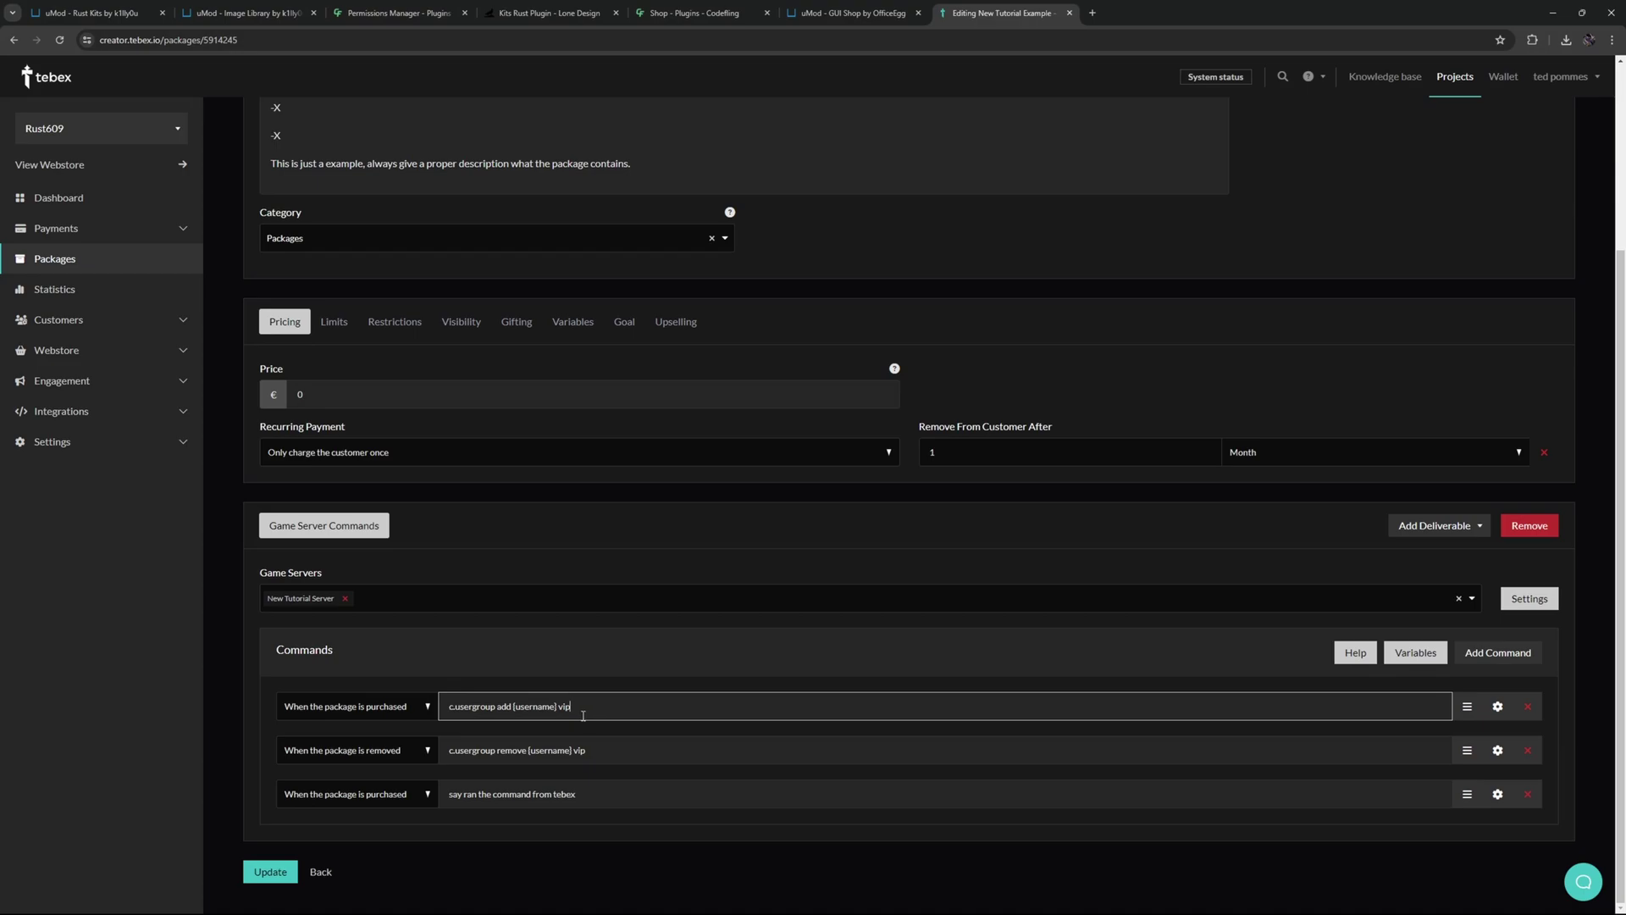
drag(516, 705, 556, 709)
click(524, 706)
drag(517, 706, 558, 708)
drag(586, 712, 559, 708)
- Review the remove and say commands, then Update the package
triple_click(608, 791)
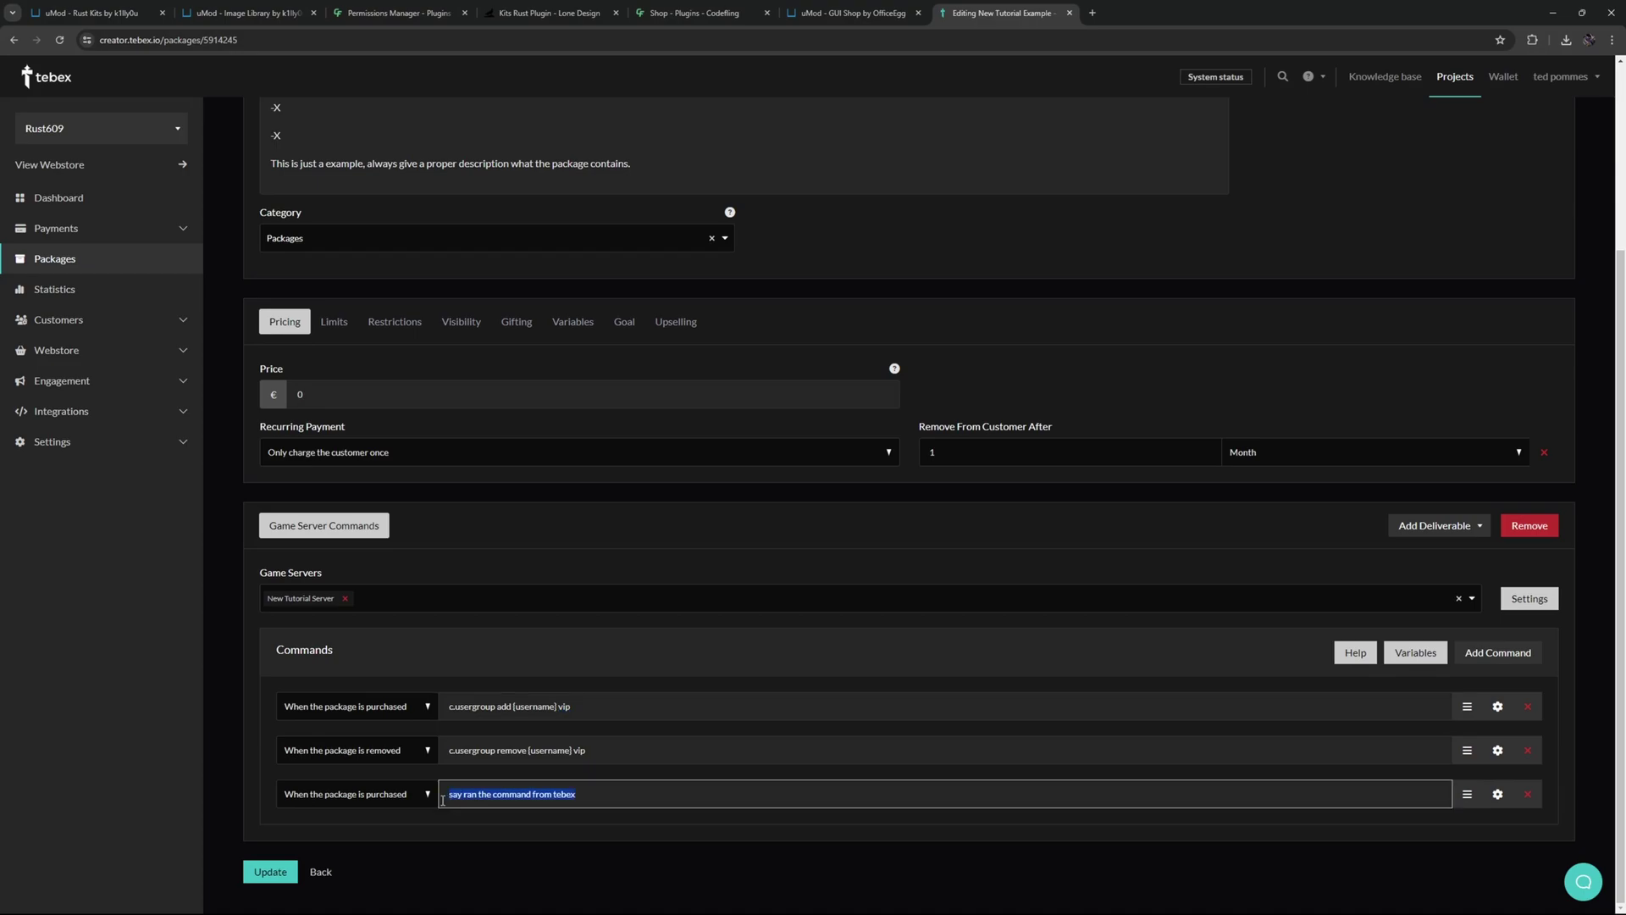
click(616, 797)
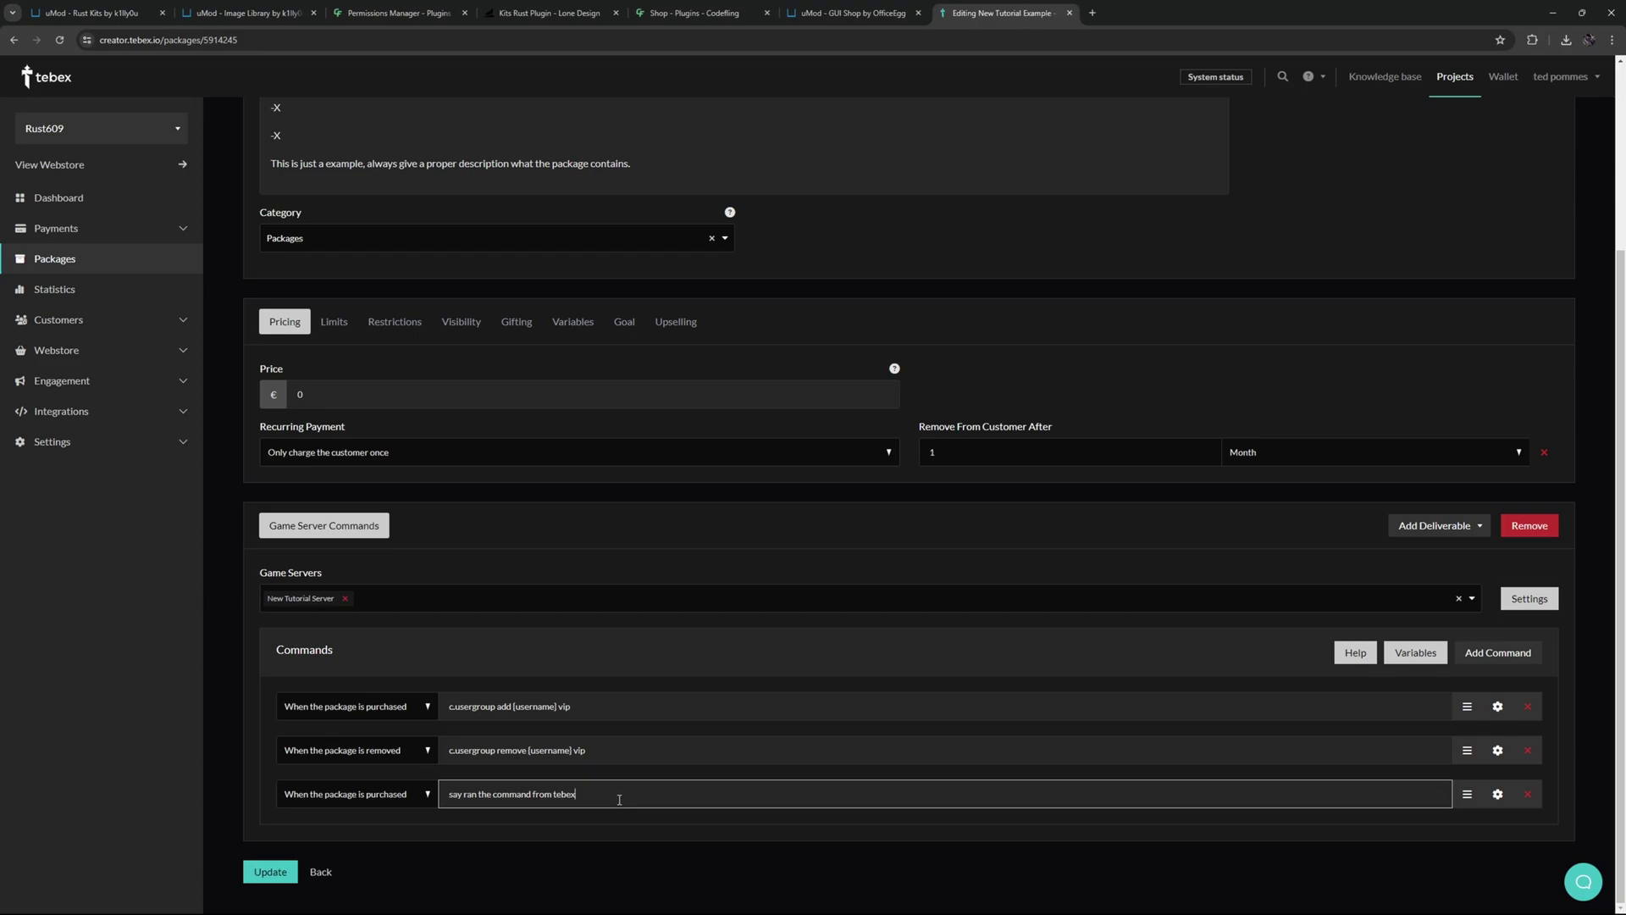
drag(591, 750, 423, 768)
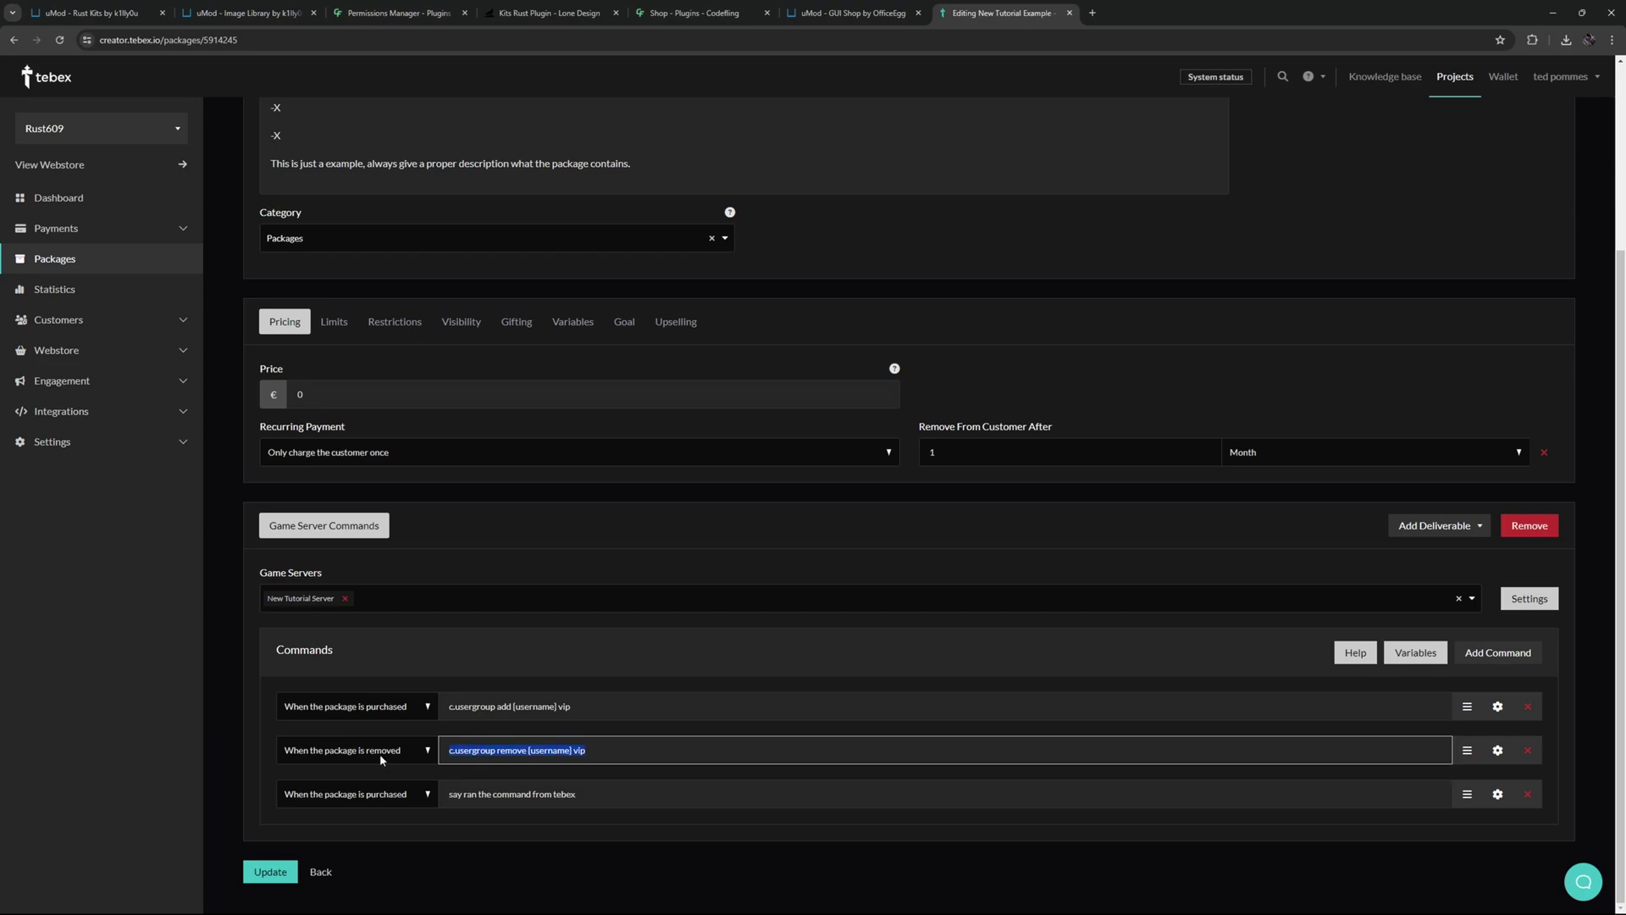
click(954, 548)
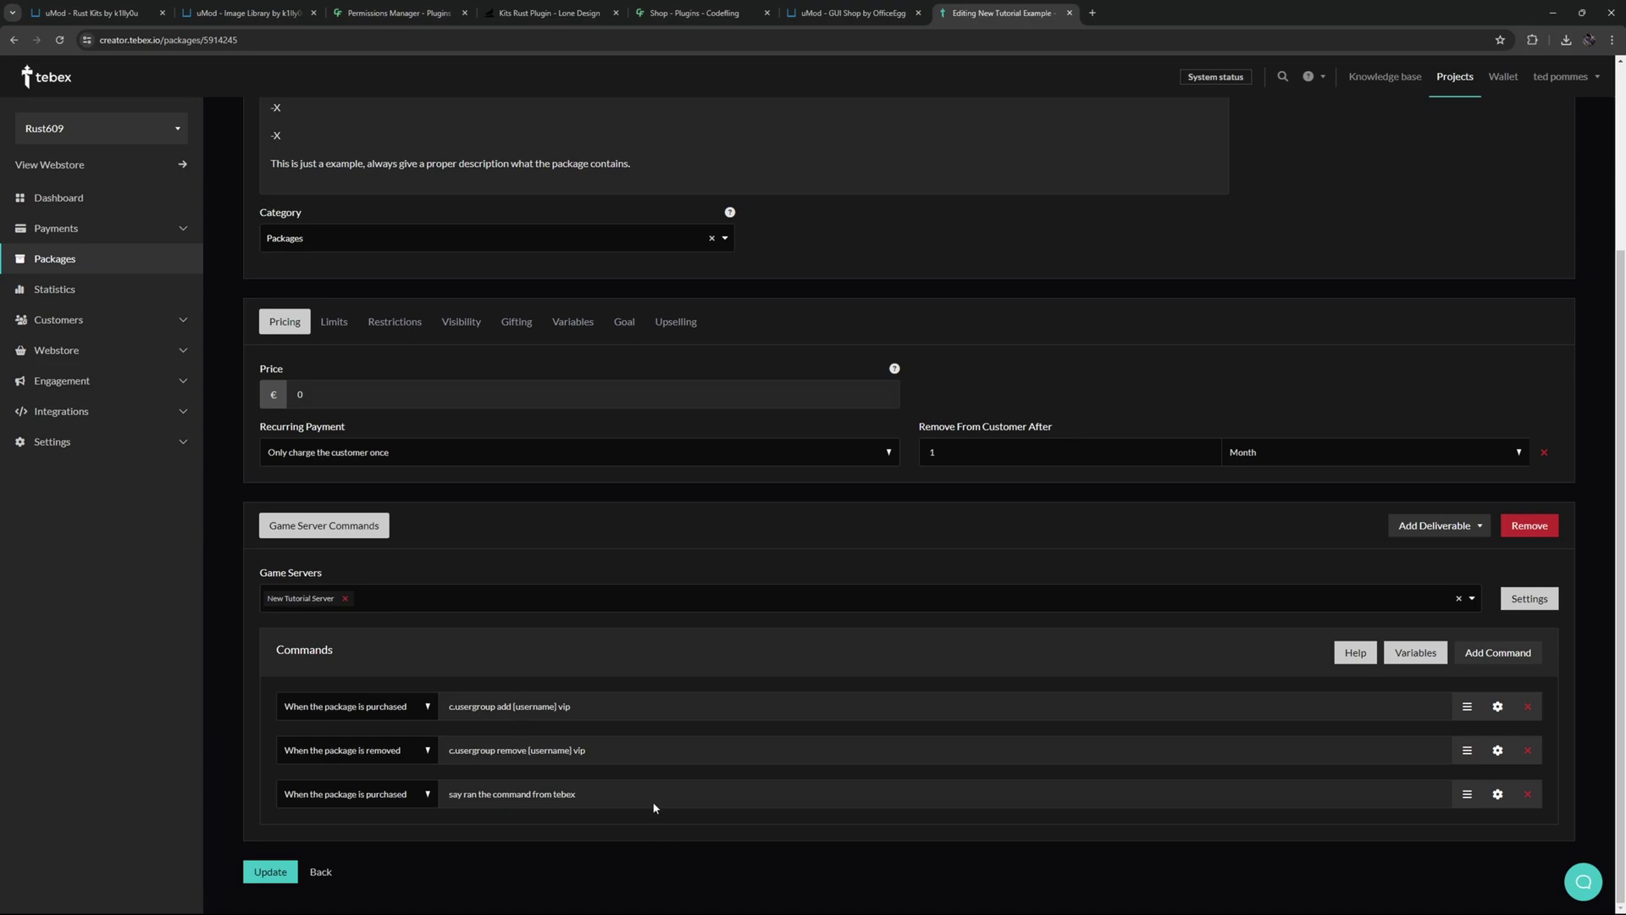
double_click(505, 707)
drag(509, 749, 504, 741)
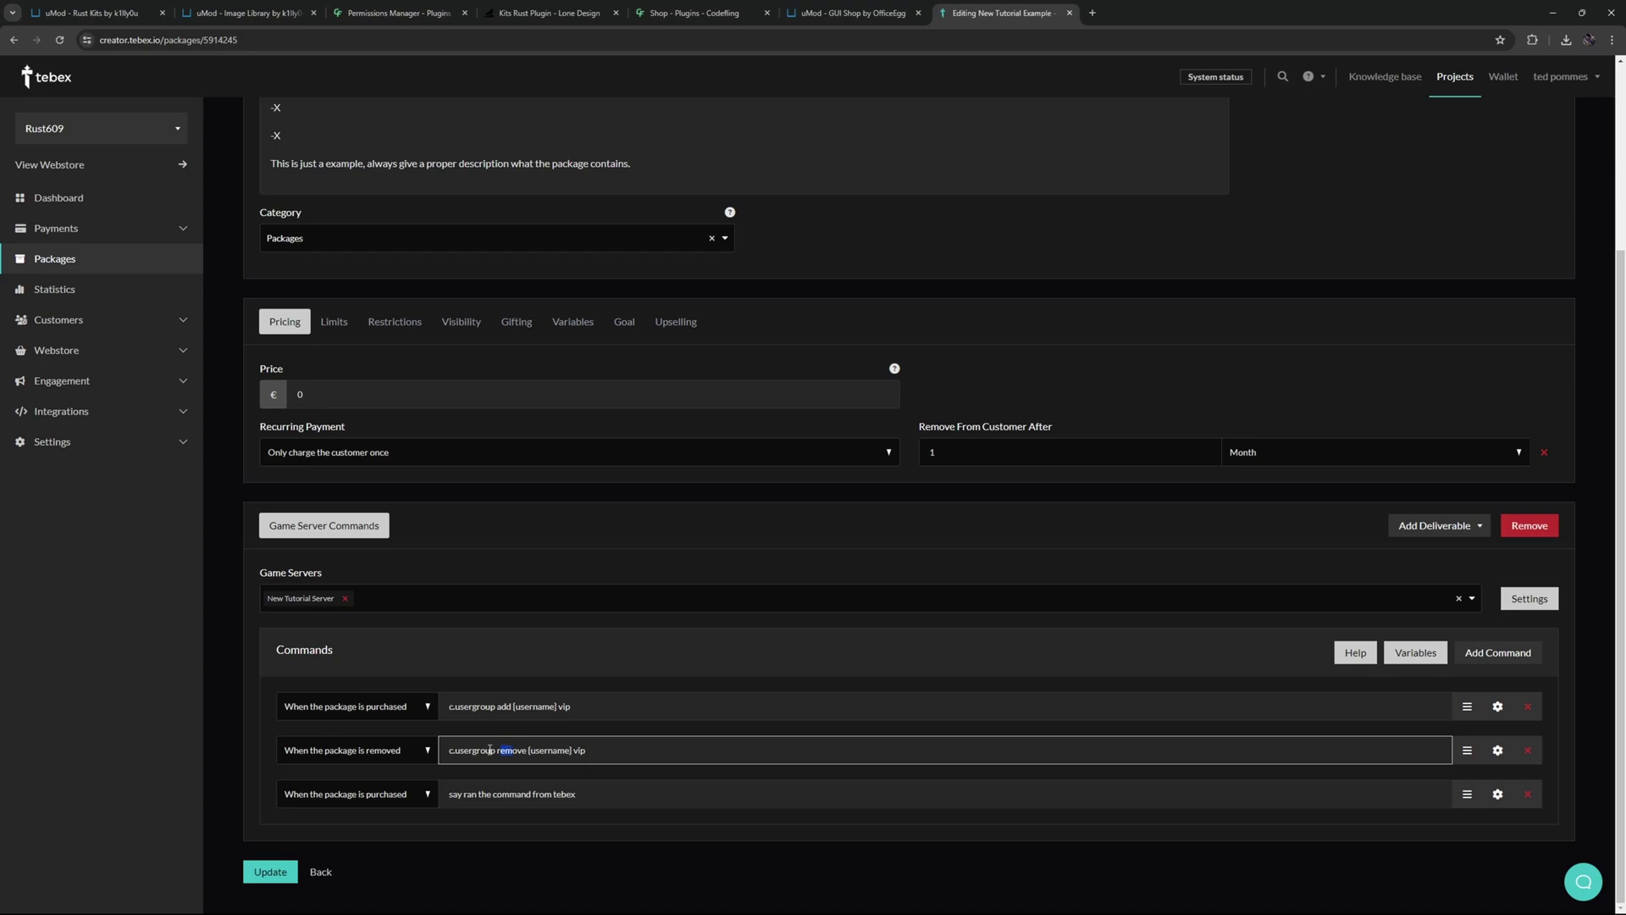
click(278, 874)
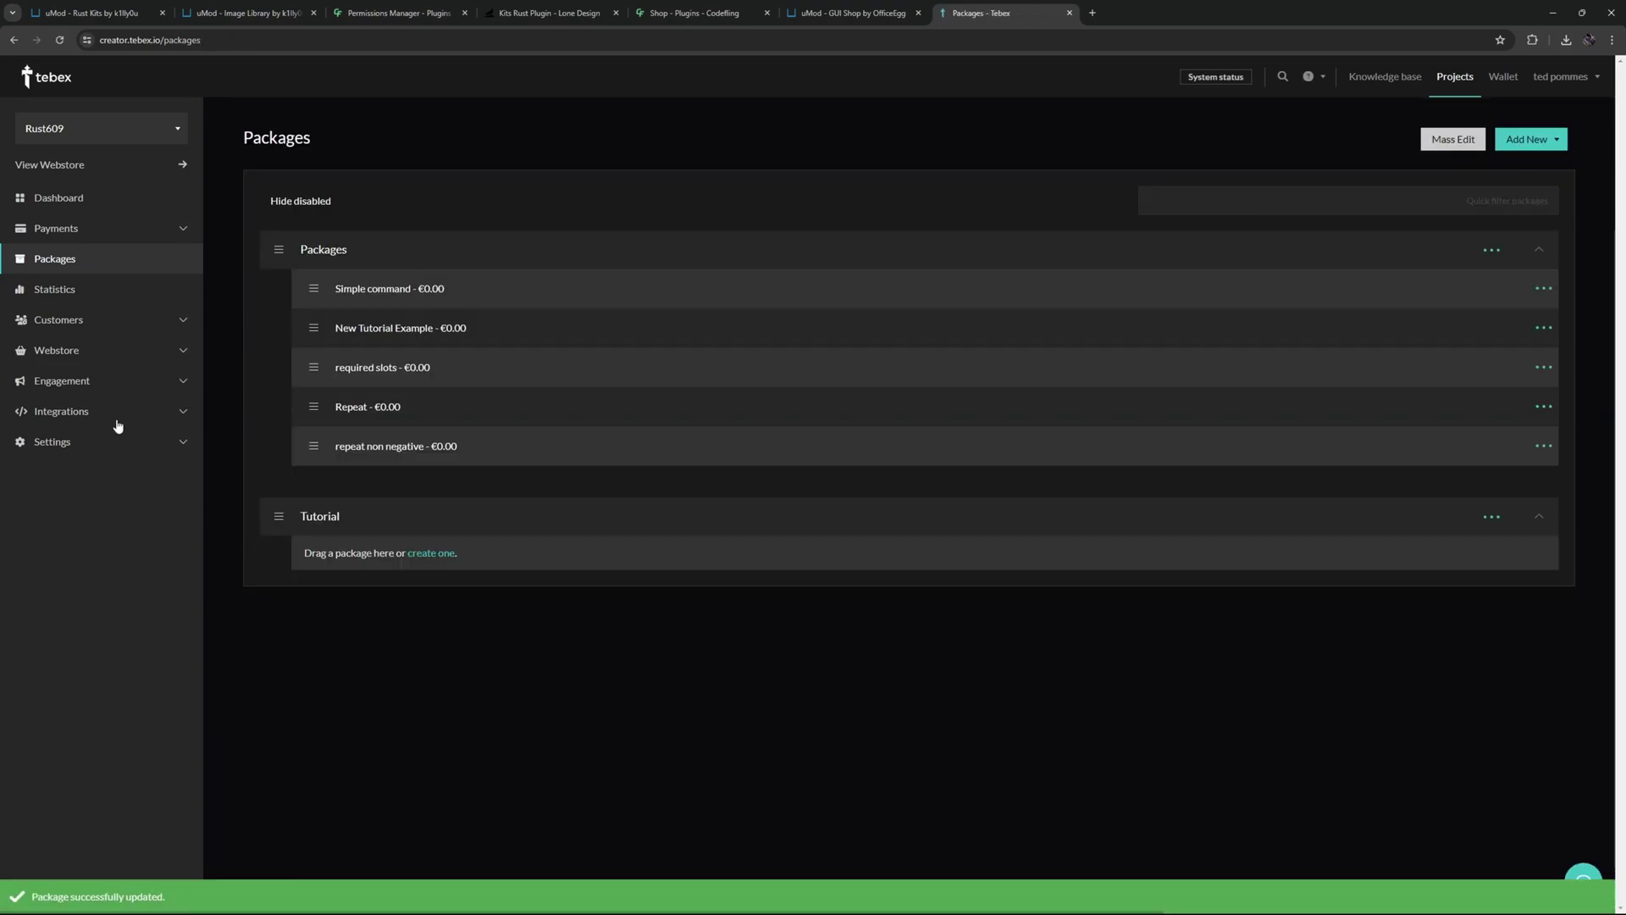
- Start a new payment and paste the player's Steam ID as the customer
click(79, 227)
click(59, 251)
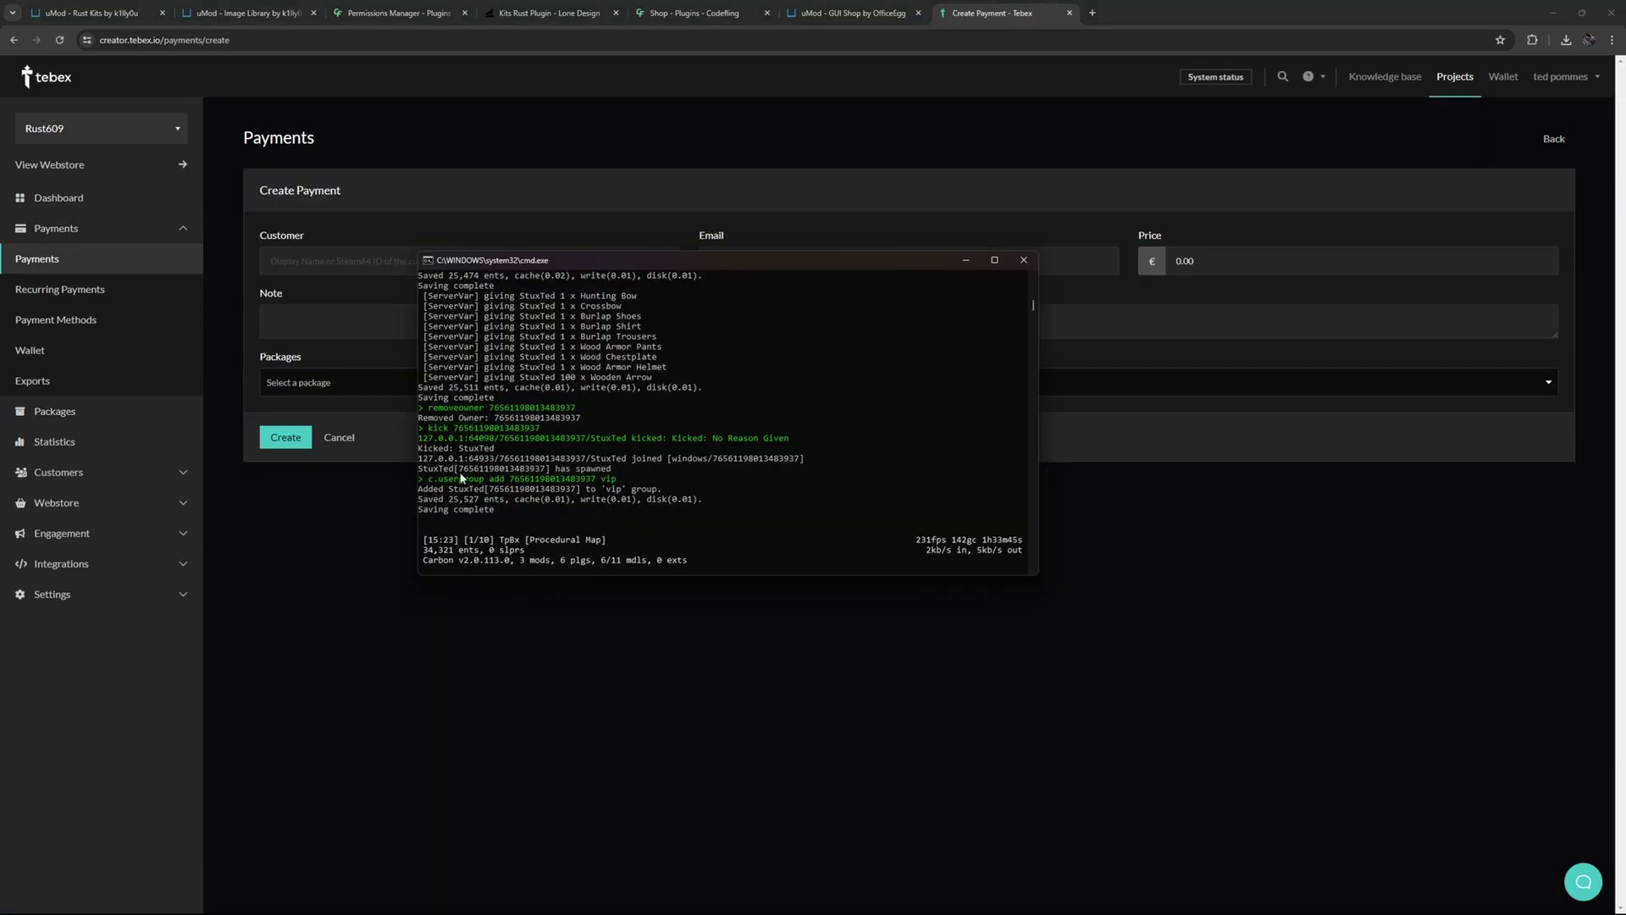
drag(458, 468, 542, 473)
key(ctrl+c)
key(alt+Tab)
key(ctrl+v)
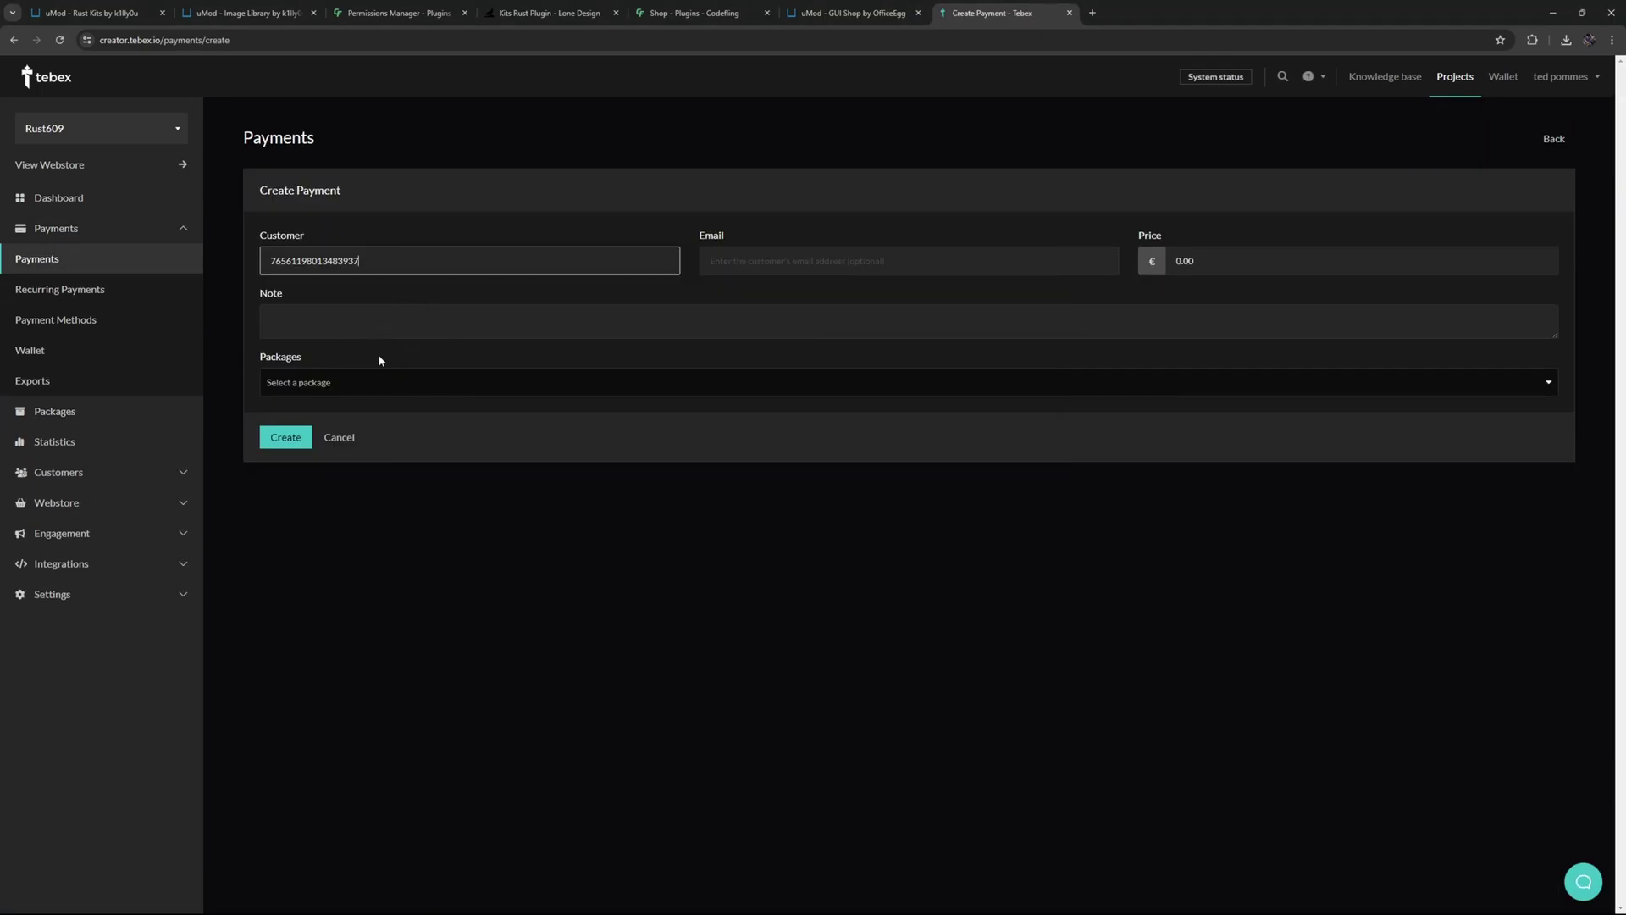
- Add the New Tutorial Example package to the payment, then begin typing c.csergroup remove in the server console
click(308, 381)
click(285, 414)
click(292, 473)
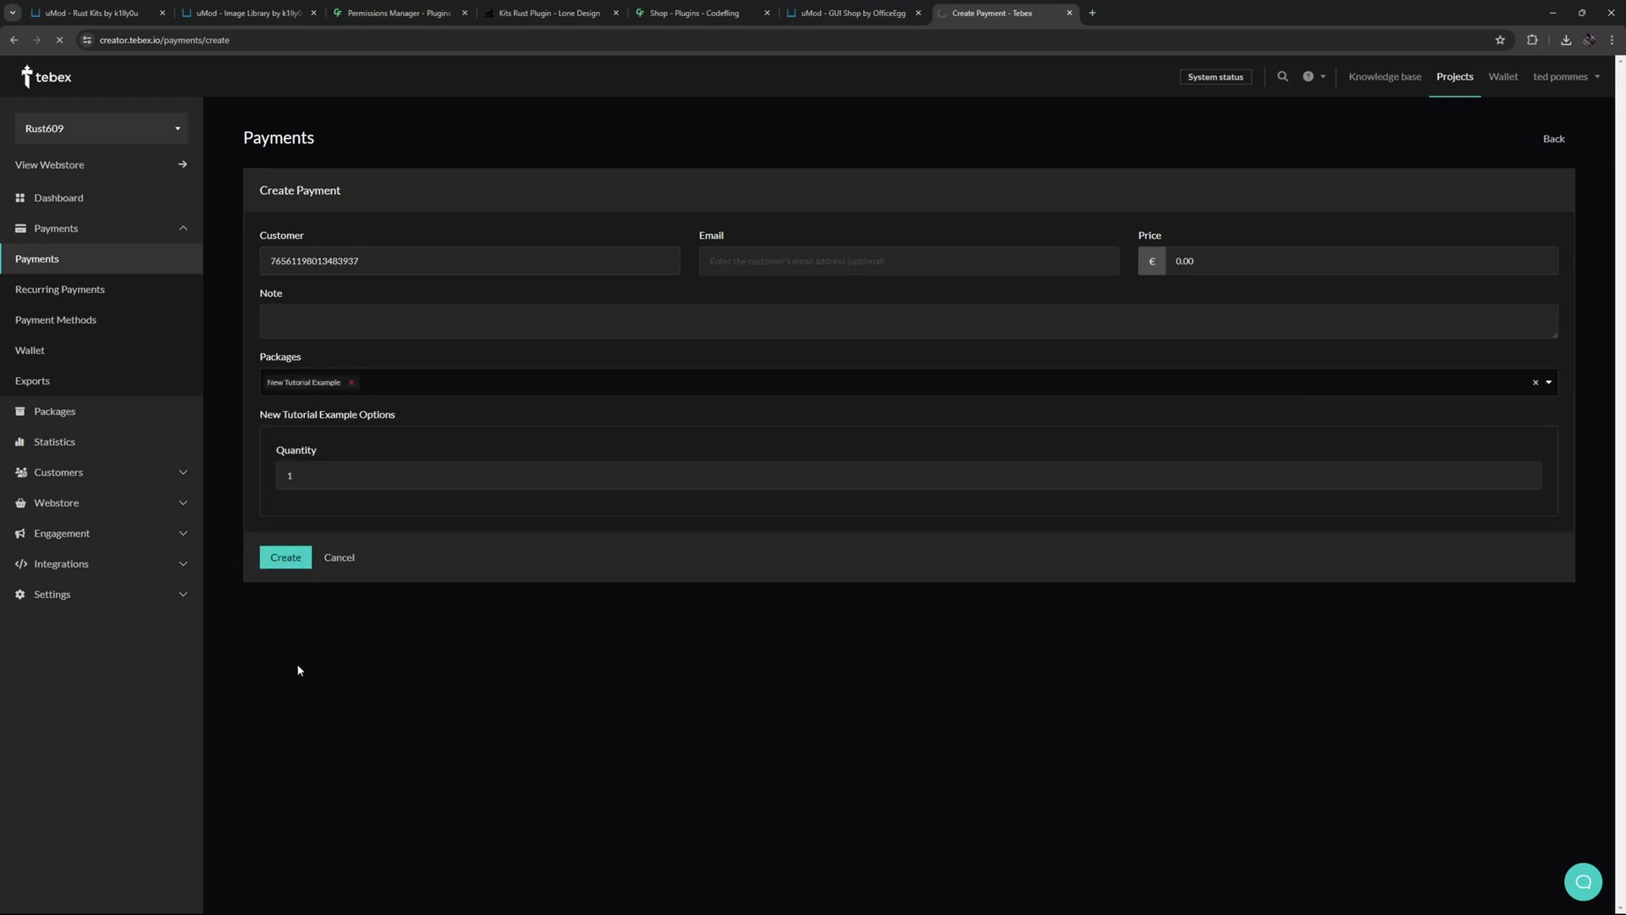
key(alt+Tab)
text(c.cse)
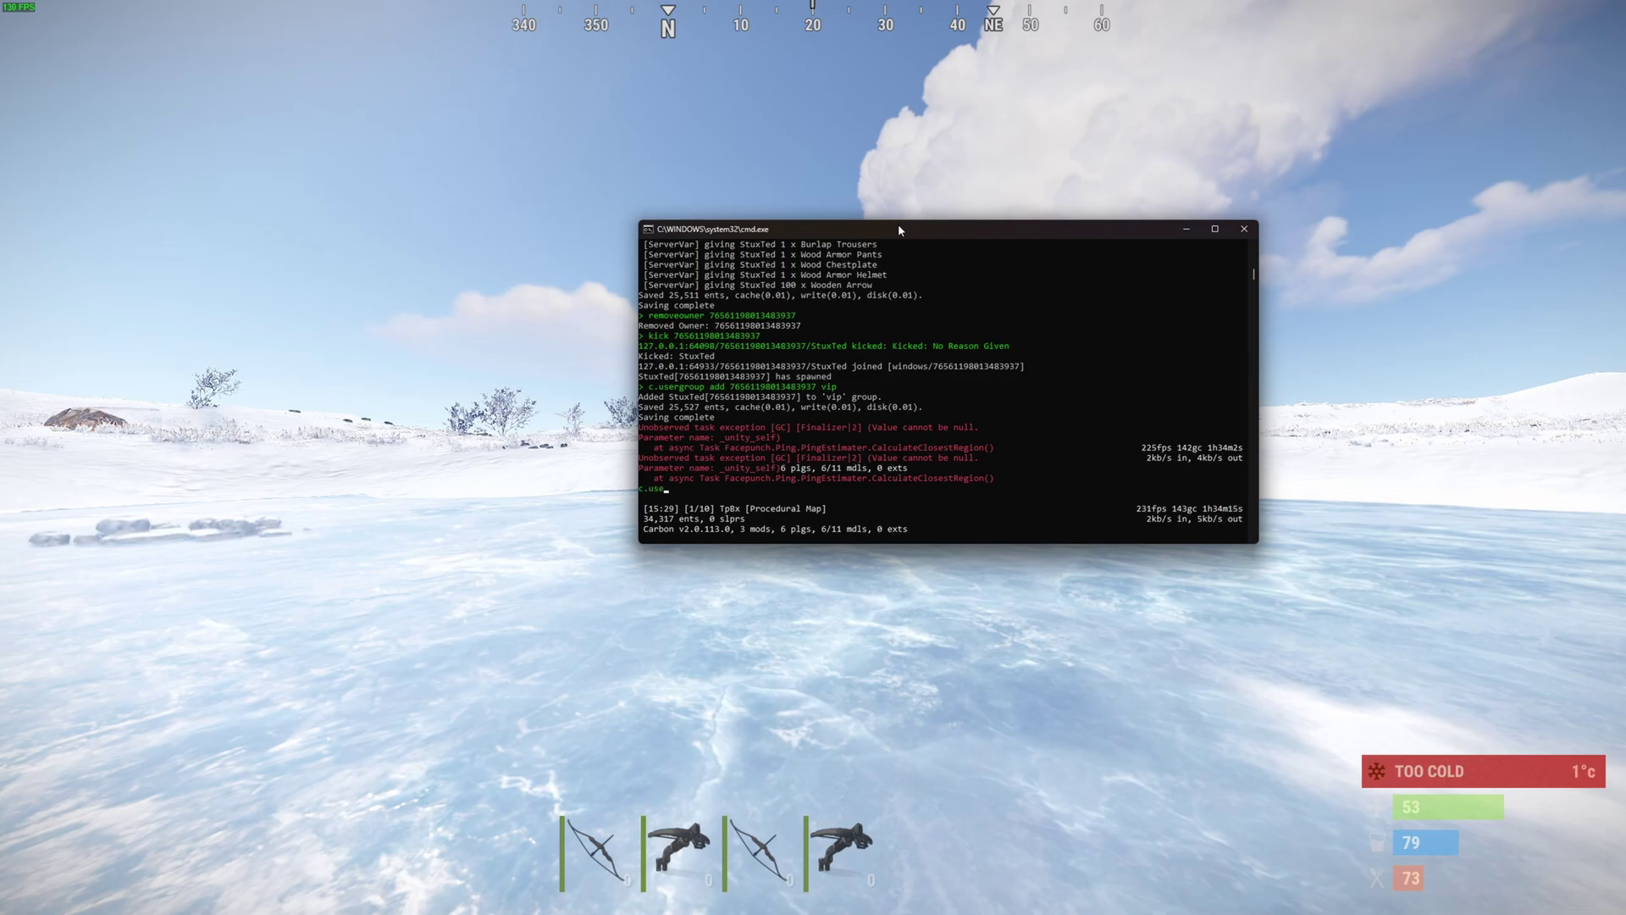
text(rgroup remove)
- Run c.usergroup remove with the player's pasted Steam ID and vip to revoke VIP membership
key(ctrl+v)
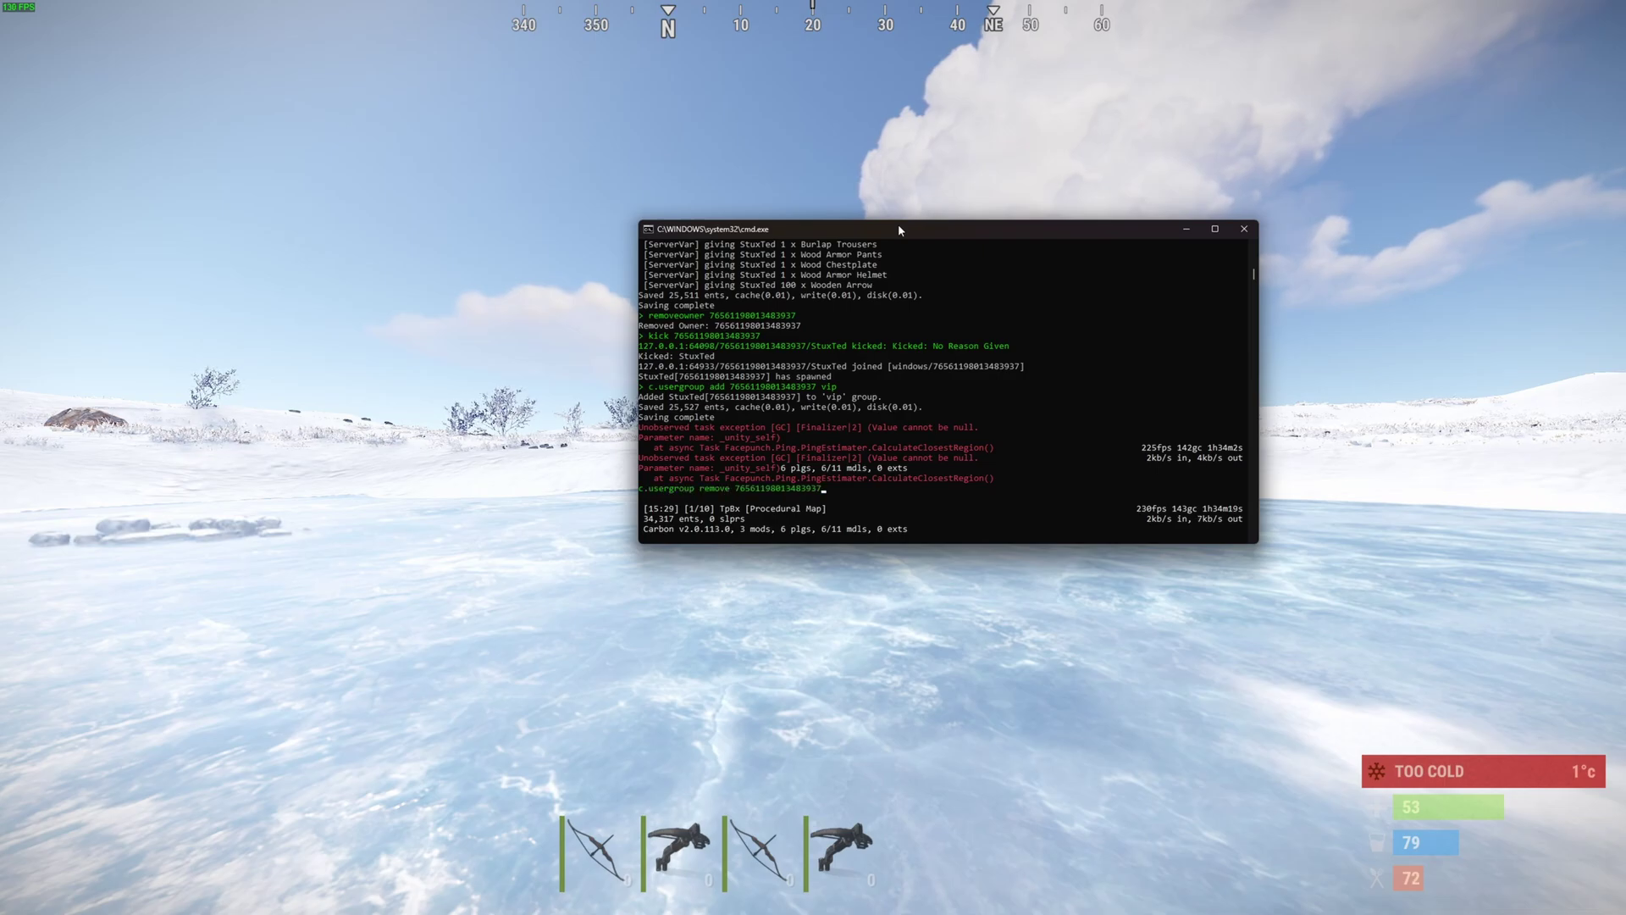
text(vip)
key(Return)
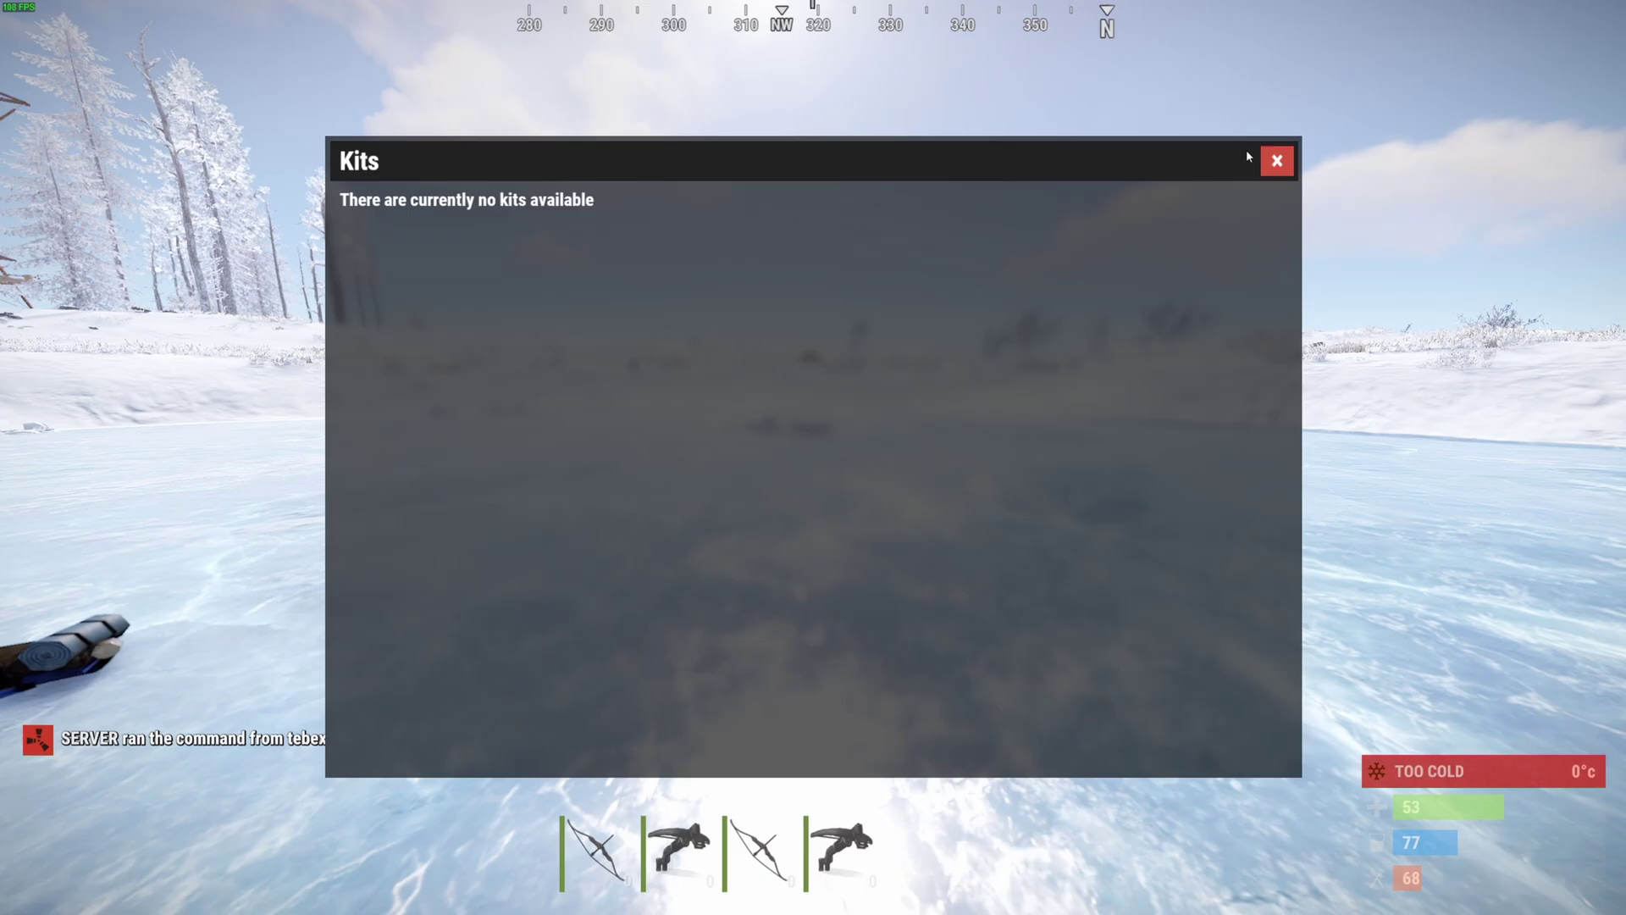
- Close the Kits window, reopen it with the /kit chat command, and select the Tebex VIP kit
click(1275, 160)
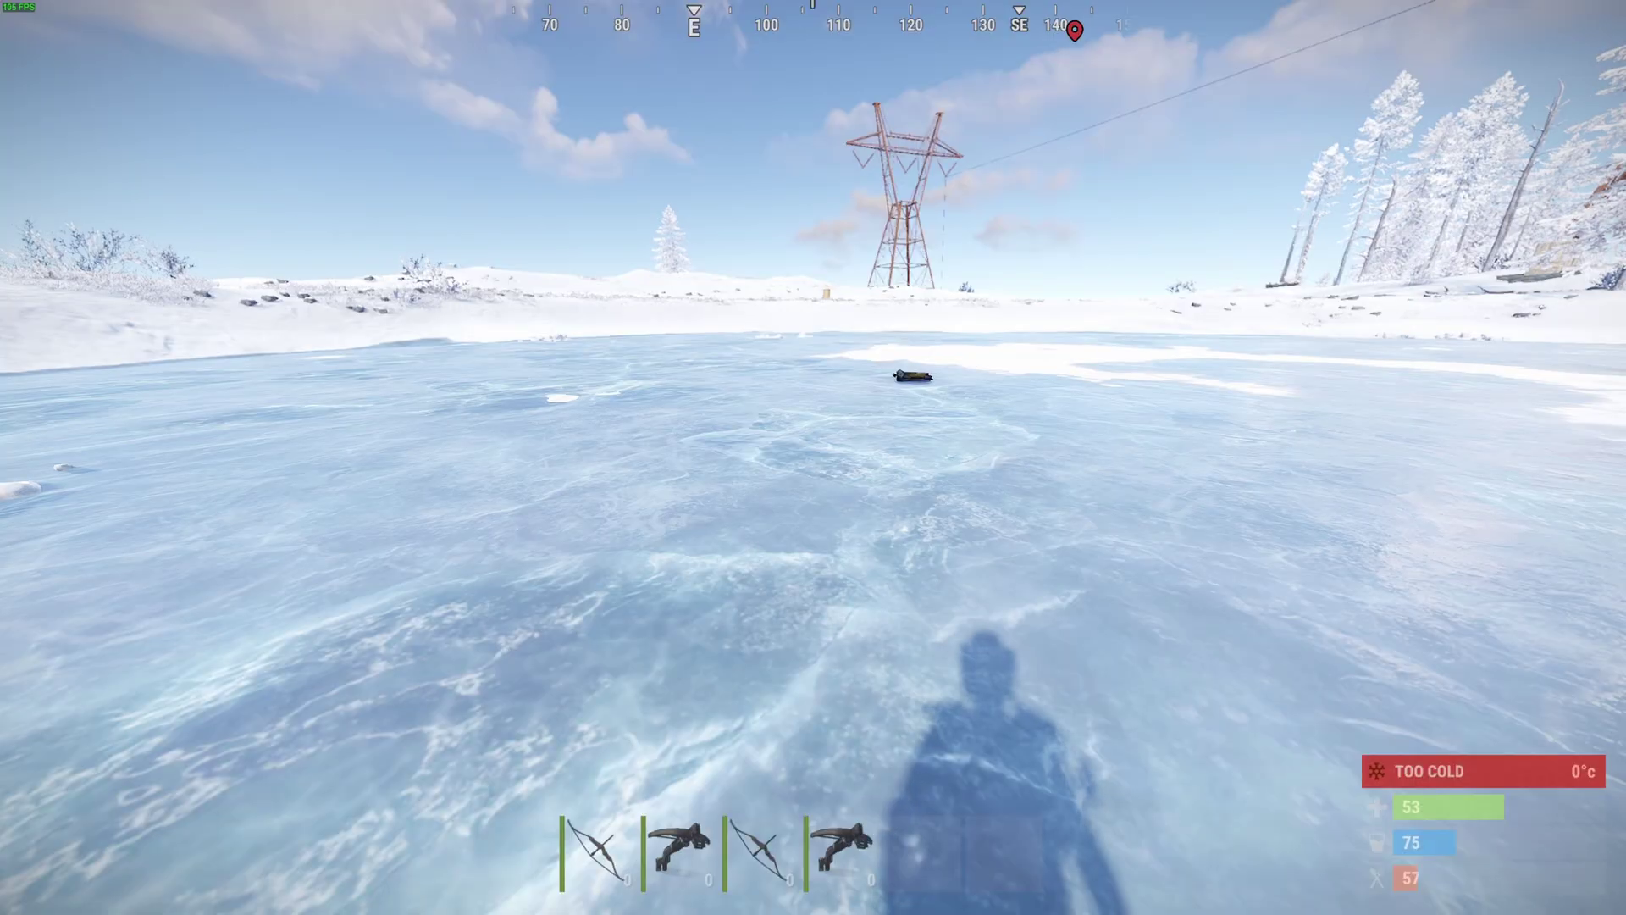
key(Return)
key(BackSpace)
key(BackSpace)
text(it)
key(Return)
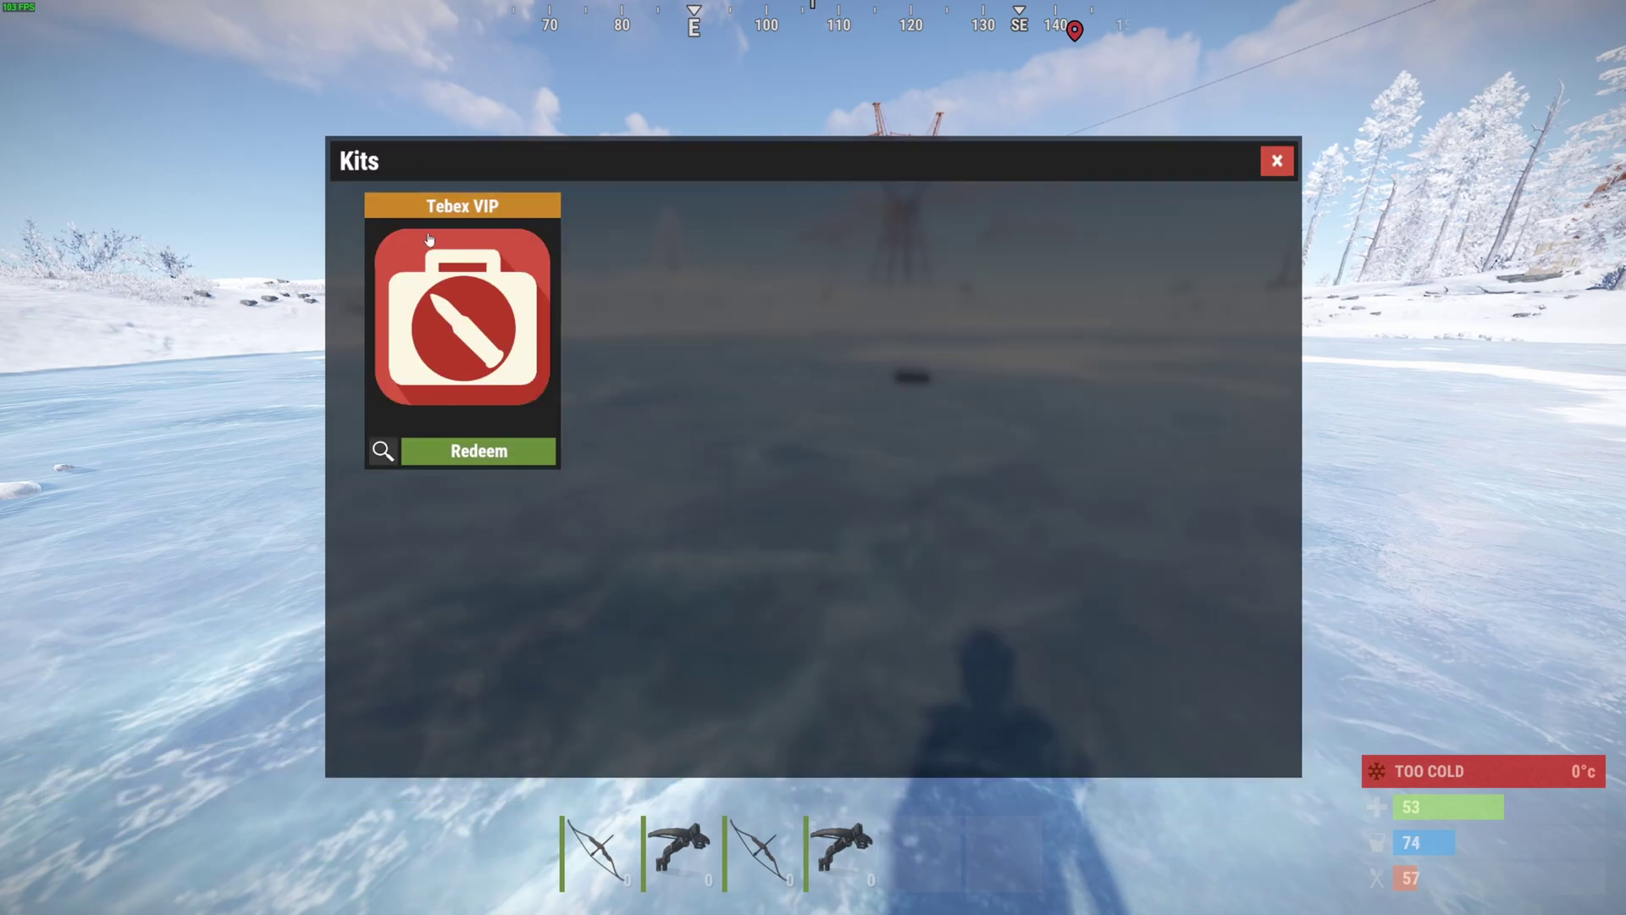
click(490, 335)
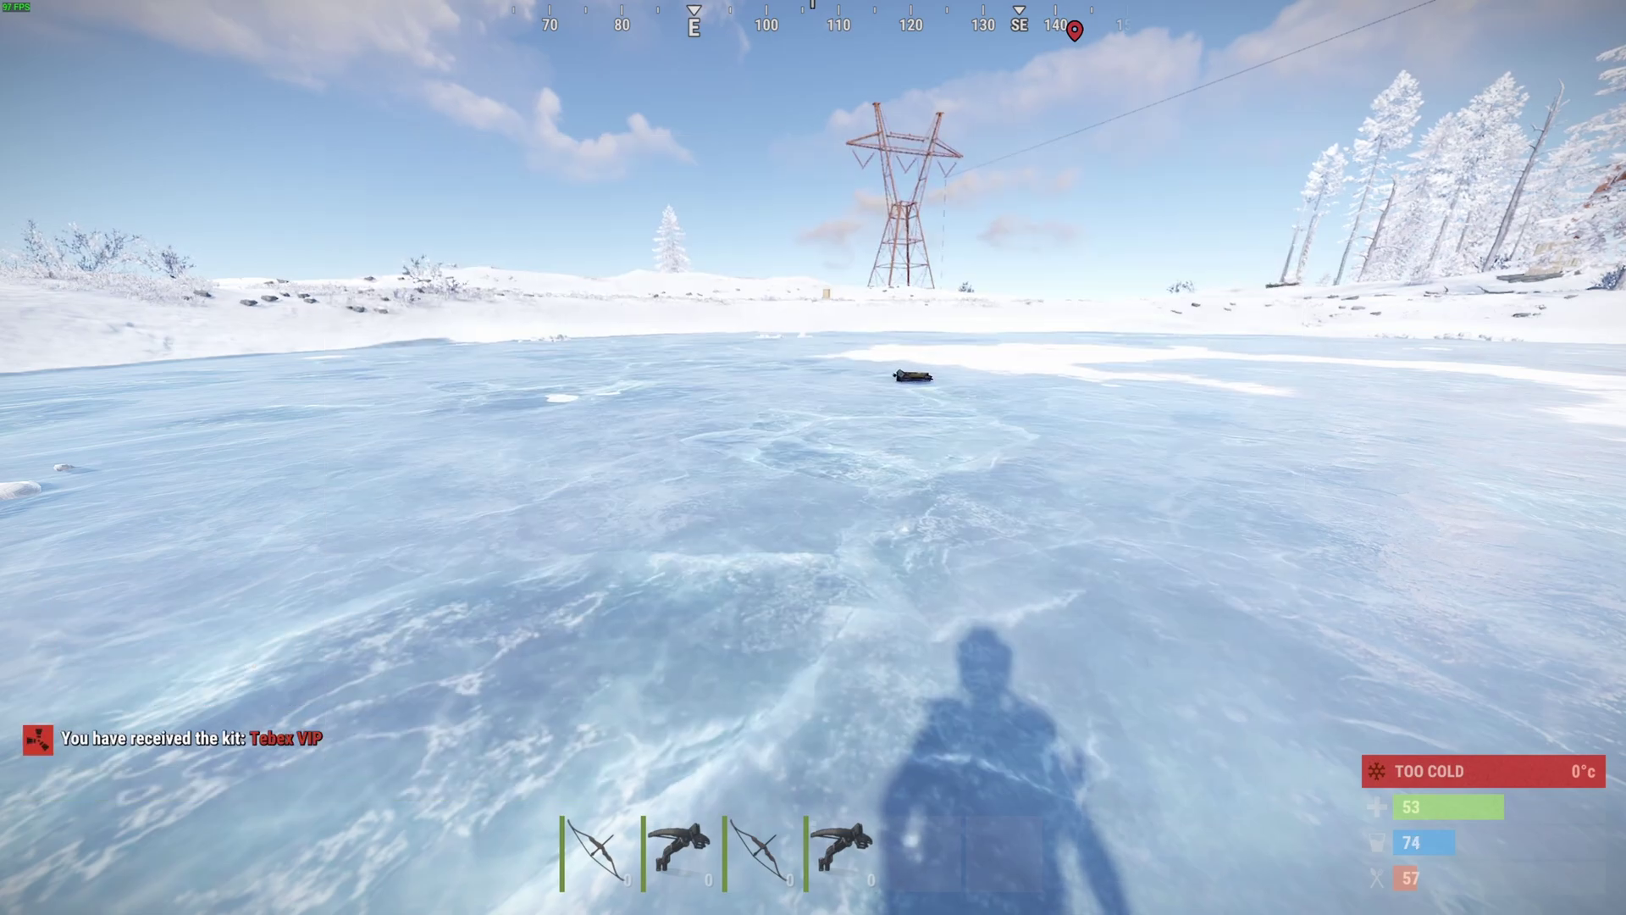